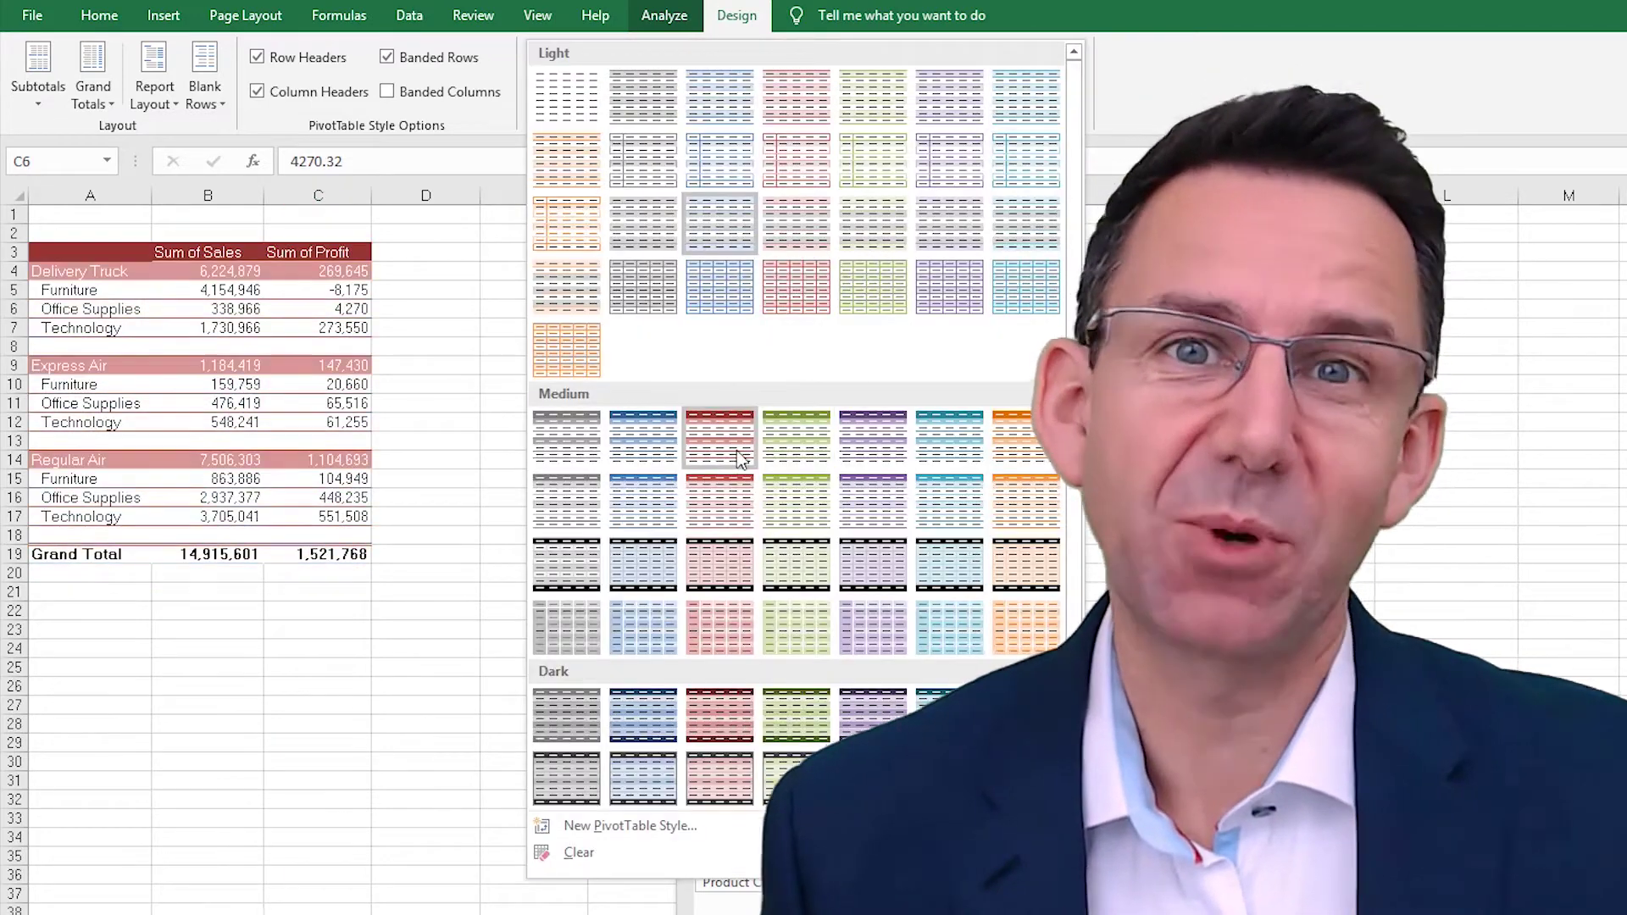
- Apply a red Medium PivotTable style and rename the B3 header from Sum of Sales to Sales Total
{"action": "left_click", "coordinate": [729, 450]}
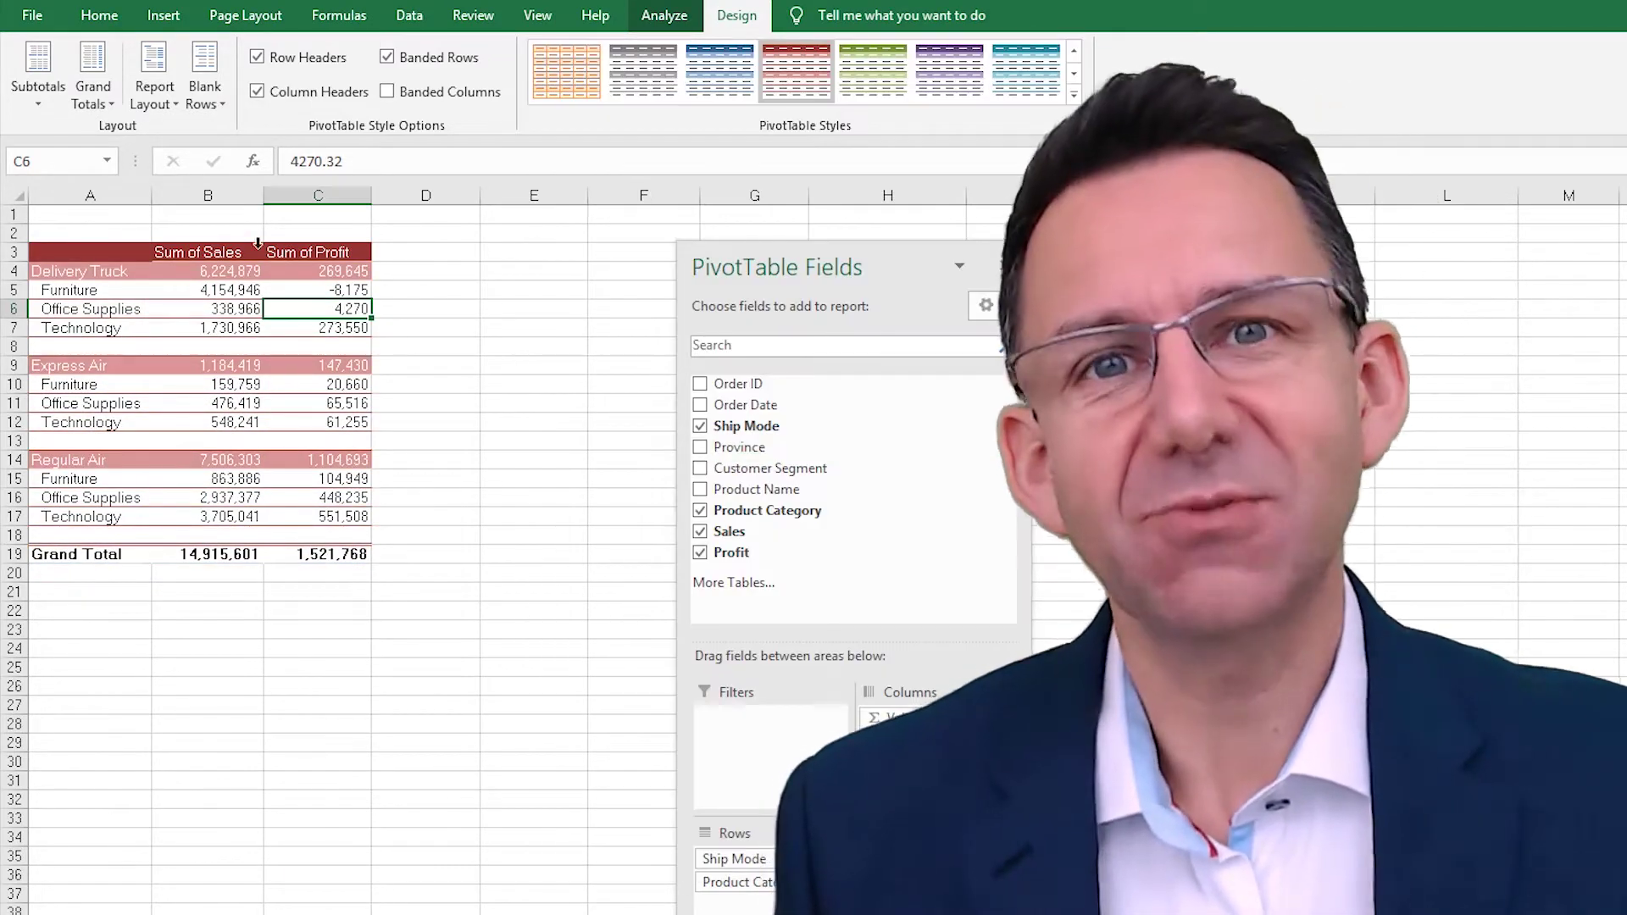
{"action": "left_click", "coordinate": [255, 252]}
{"action": "left_click_drag", "start_coordinate": [339, 161], "coordinate": [223, 157]}
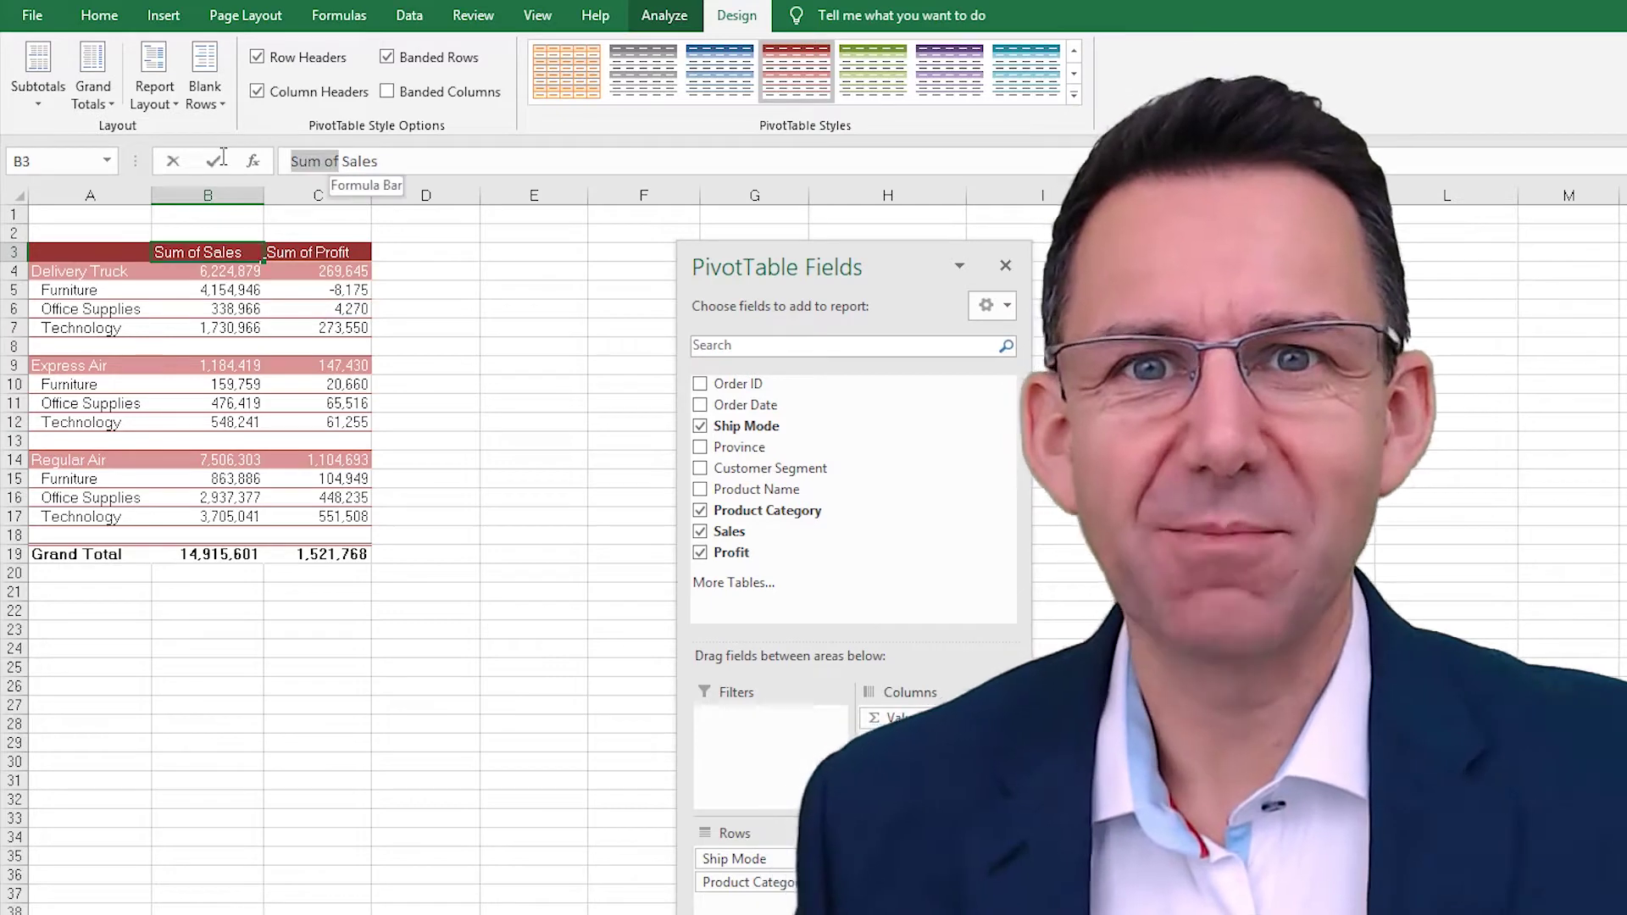
{"action": "key", "text": "BackSpace"}
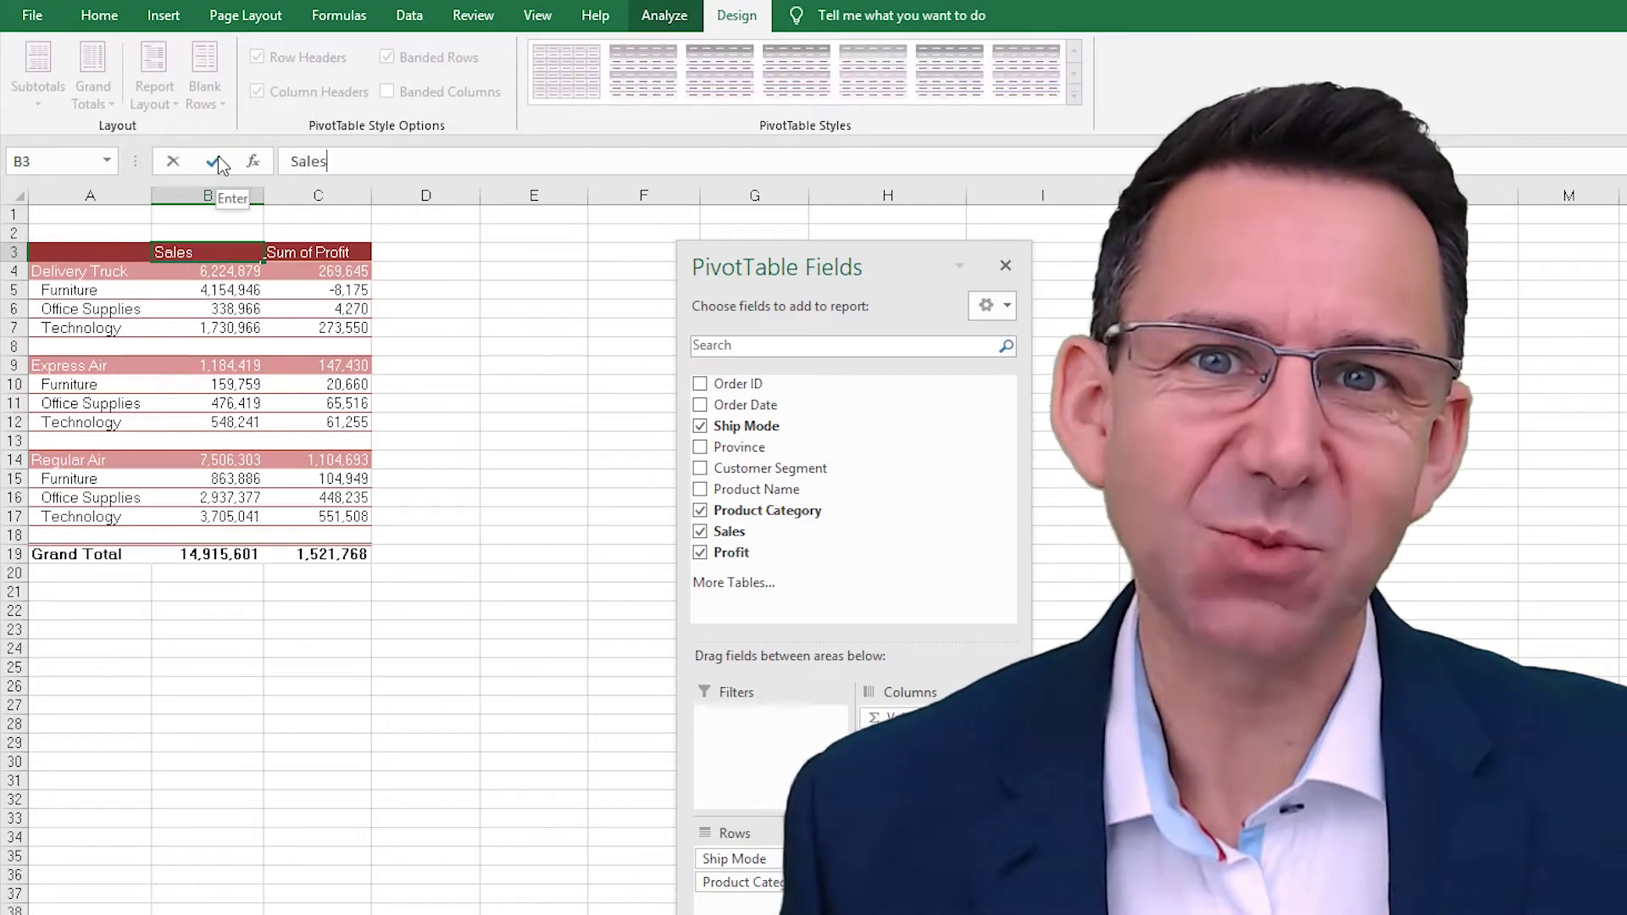
{"action": "type", "text": "Total"}
{"action": "key", "text": "Tab"}
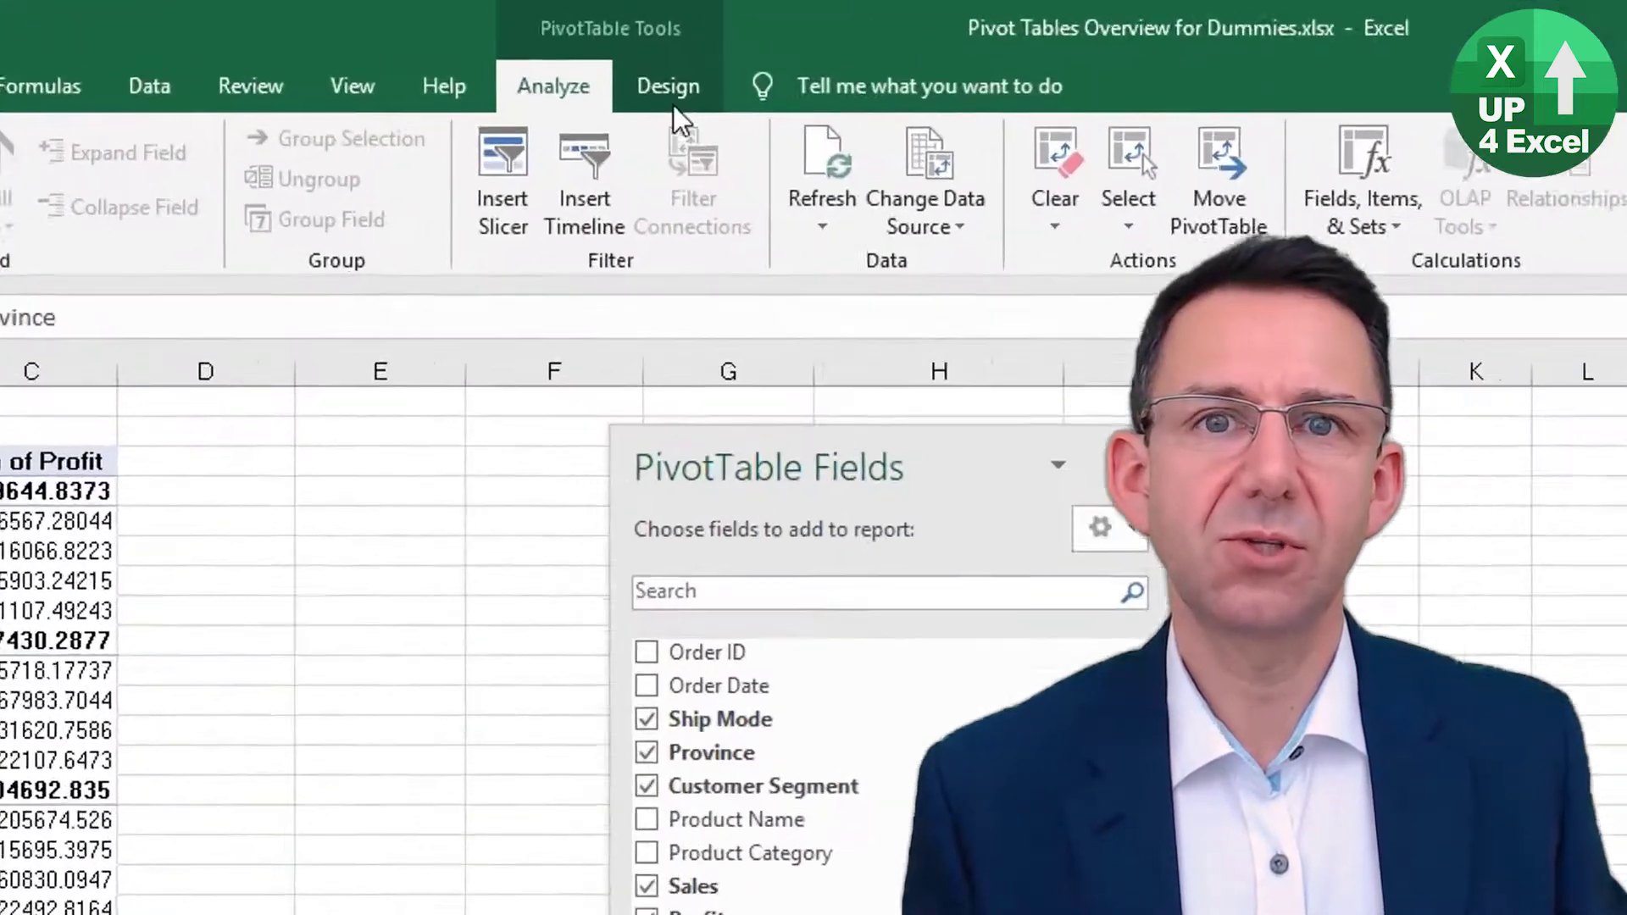
- Hide the ship-mode subtotals, then try showing them at the bottom of each group
{"action": "left_click", "coordinate": [672, 100]}
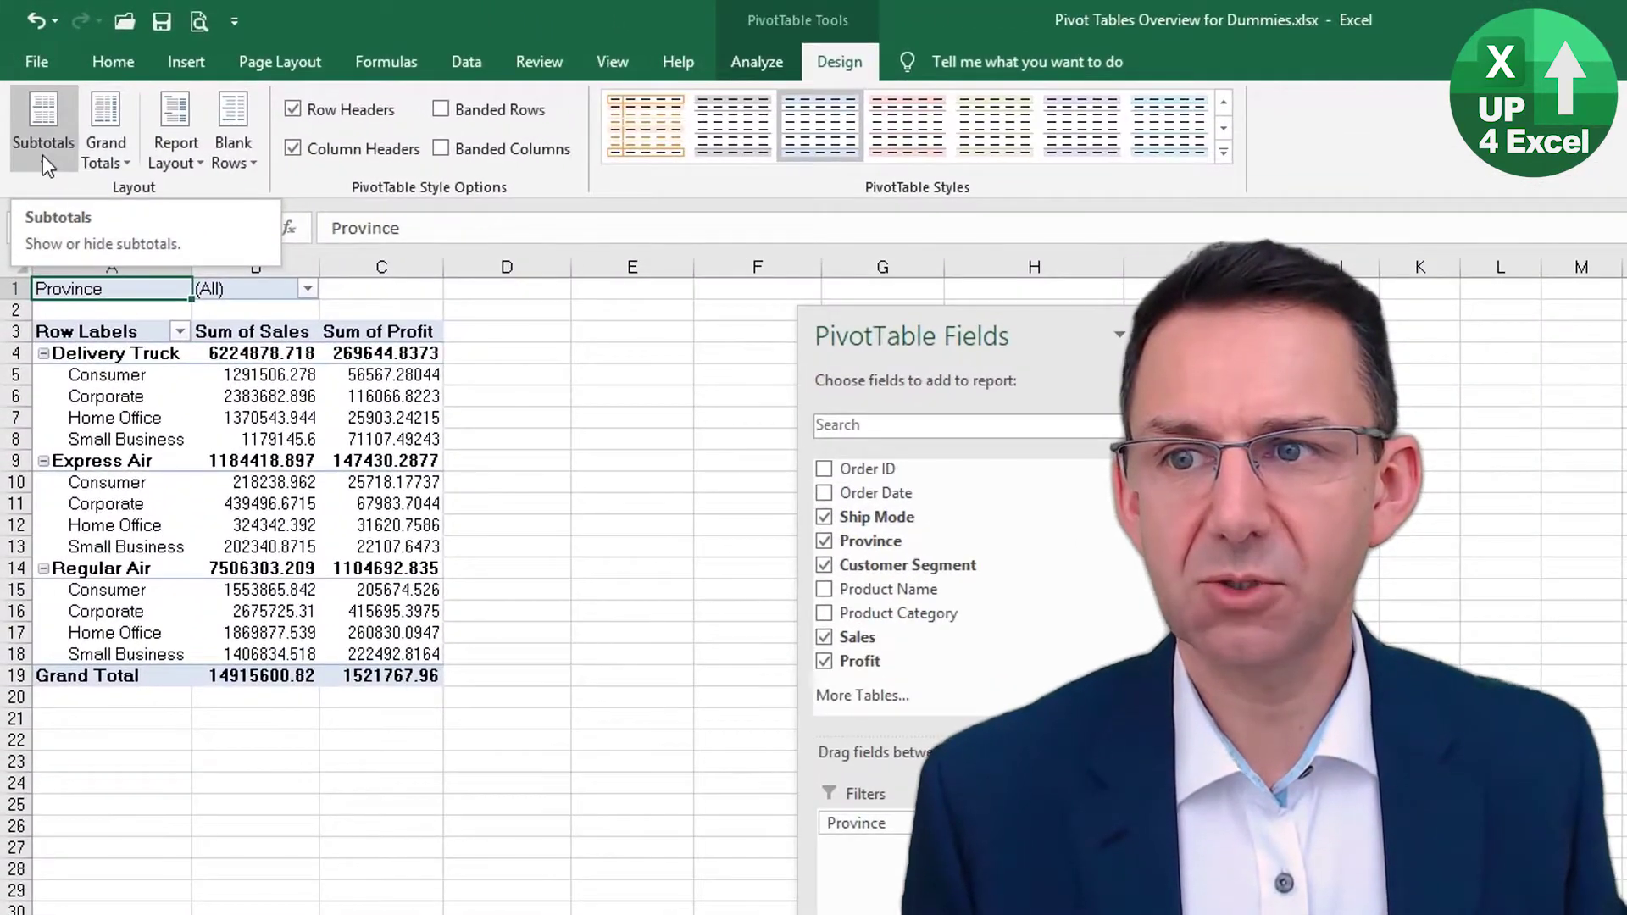
{"action": "left_click", "coordinate": [42, 156]}
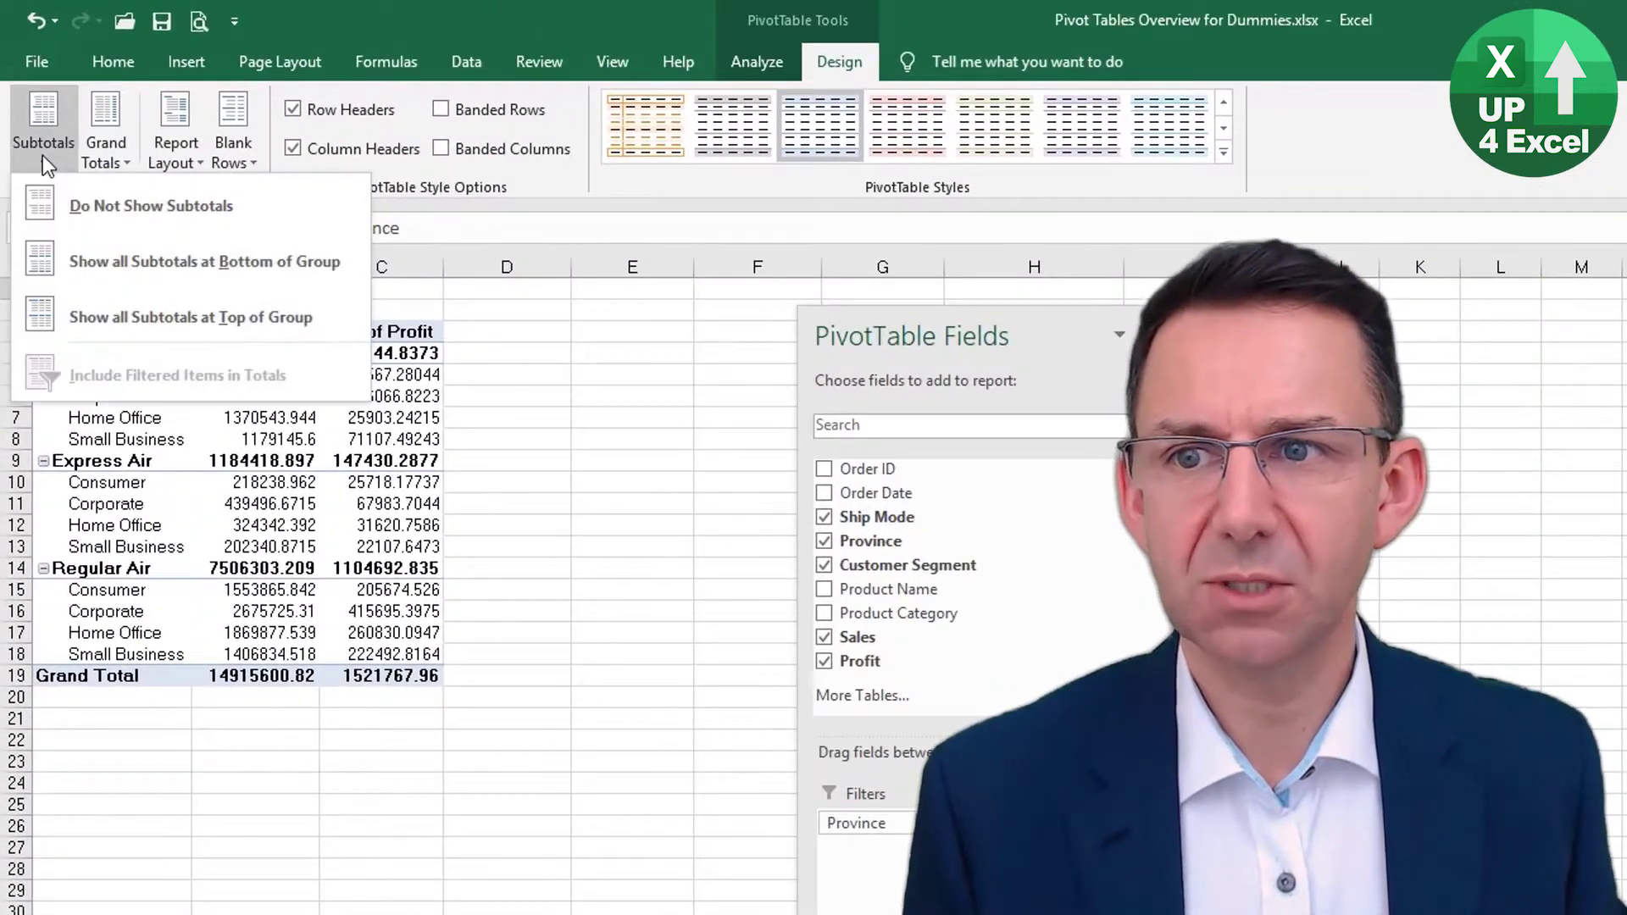
{"action": "left_click", "coordinate": [131, 215]}
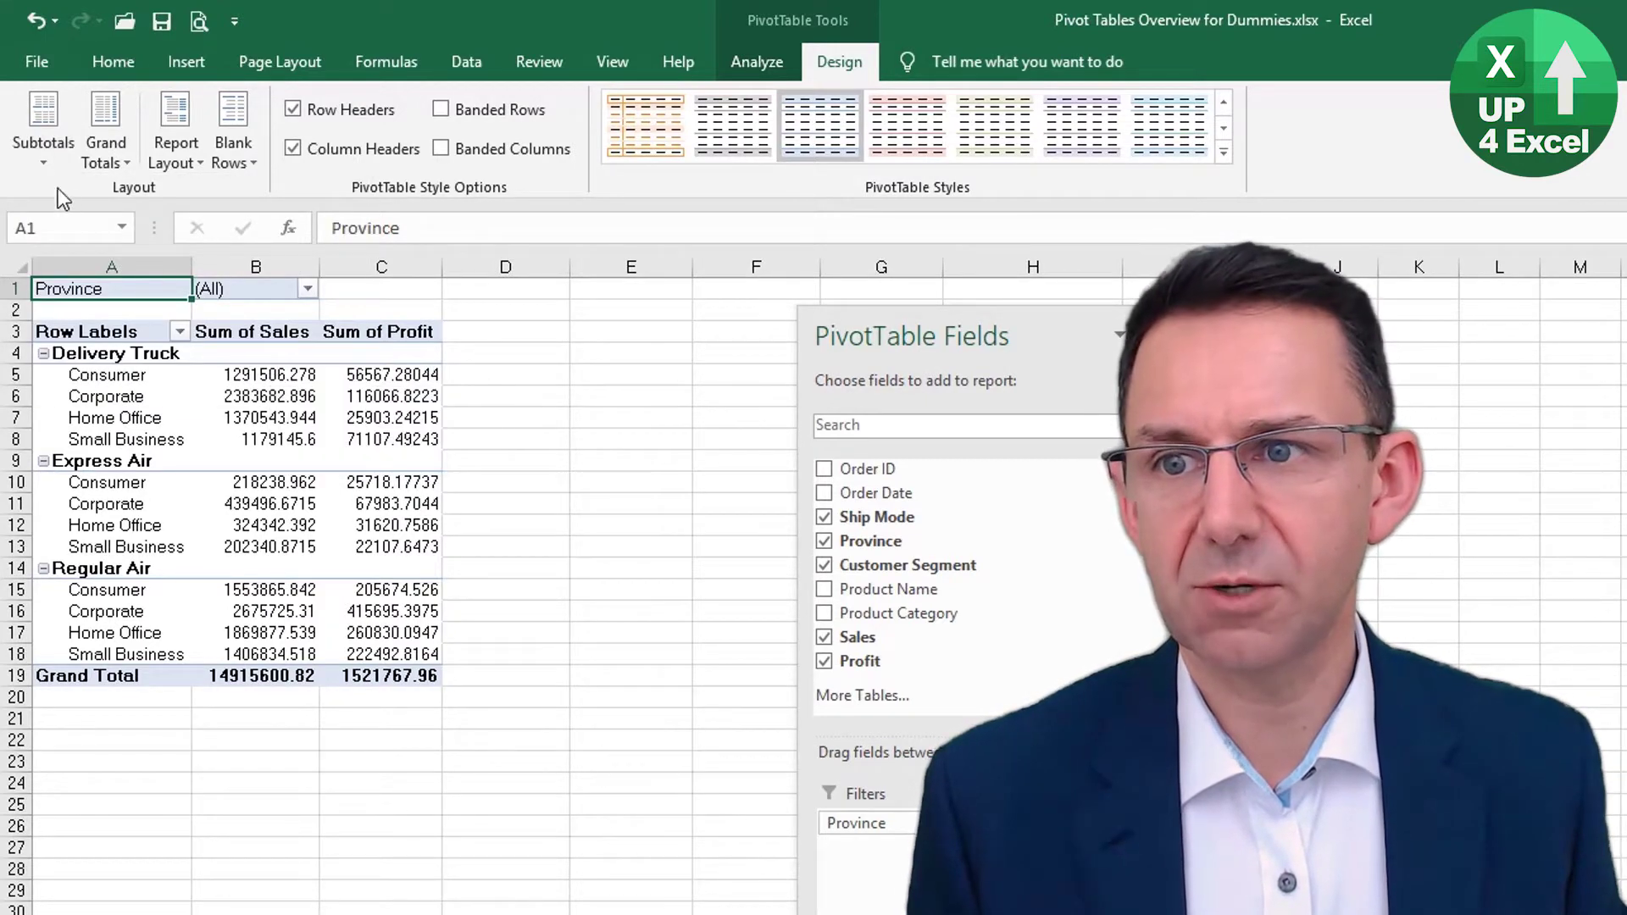
{"action": "left_click", "coordinate": [40, 153]}
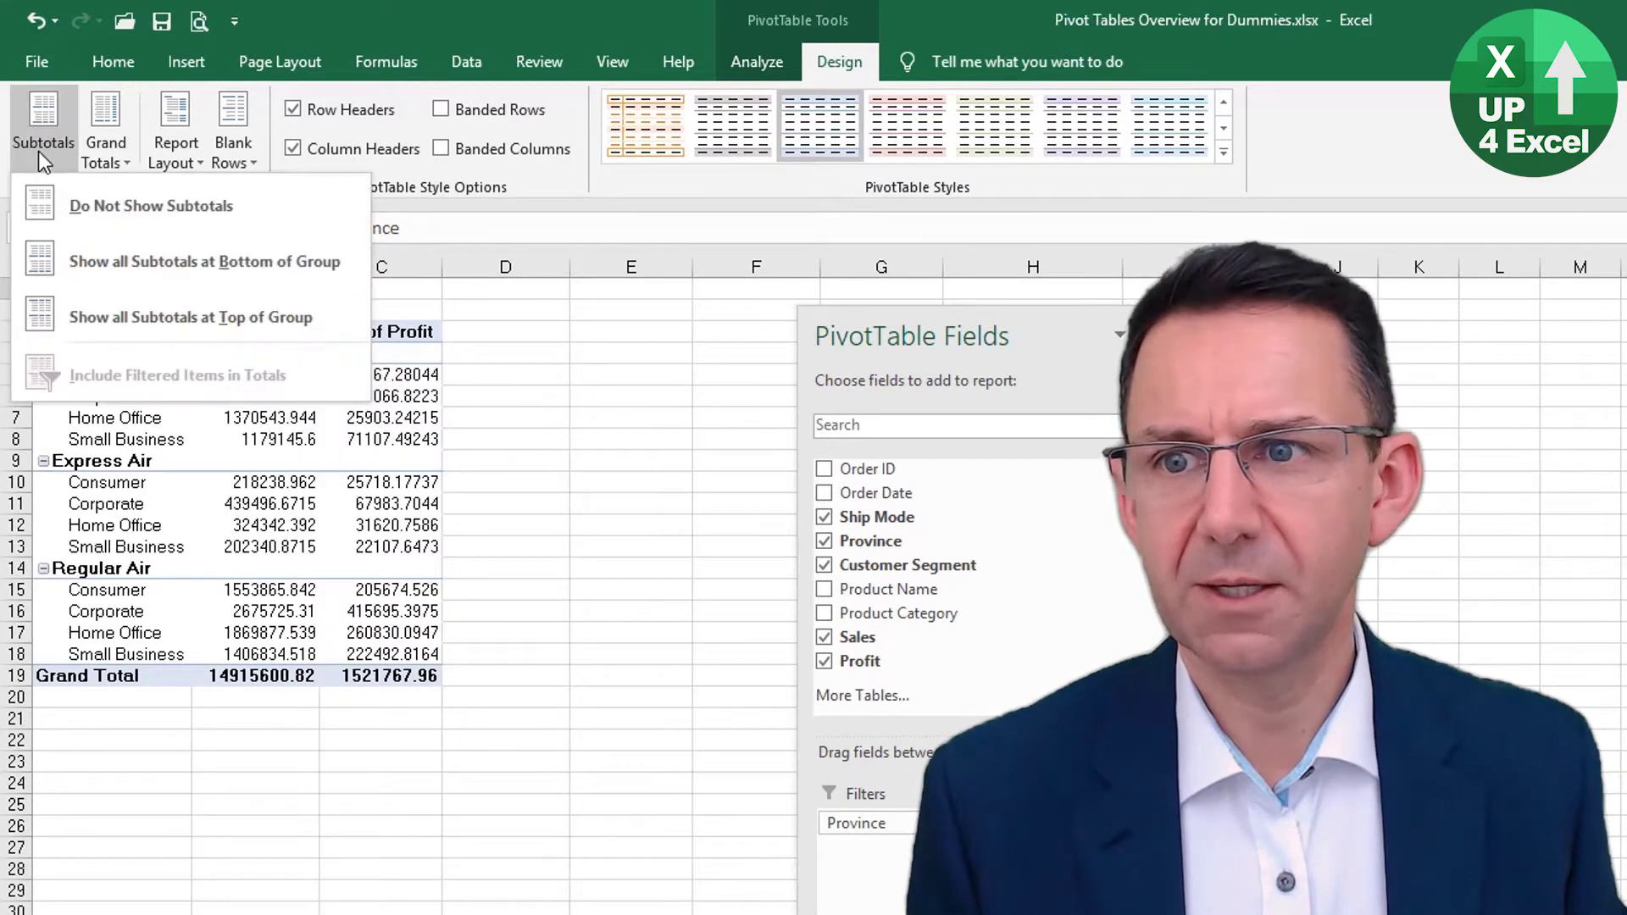
{"action": "left_click", "coordinate": [263, 262]}
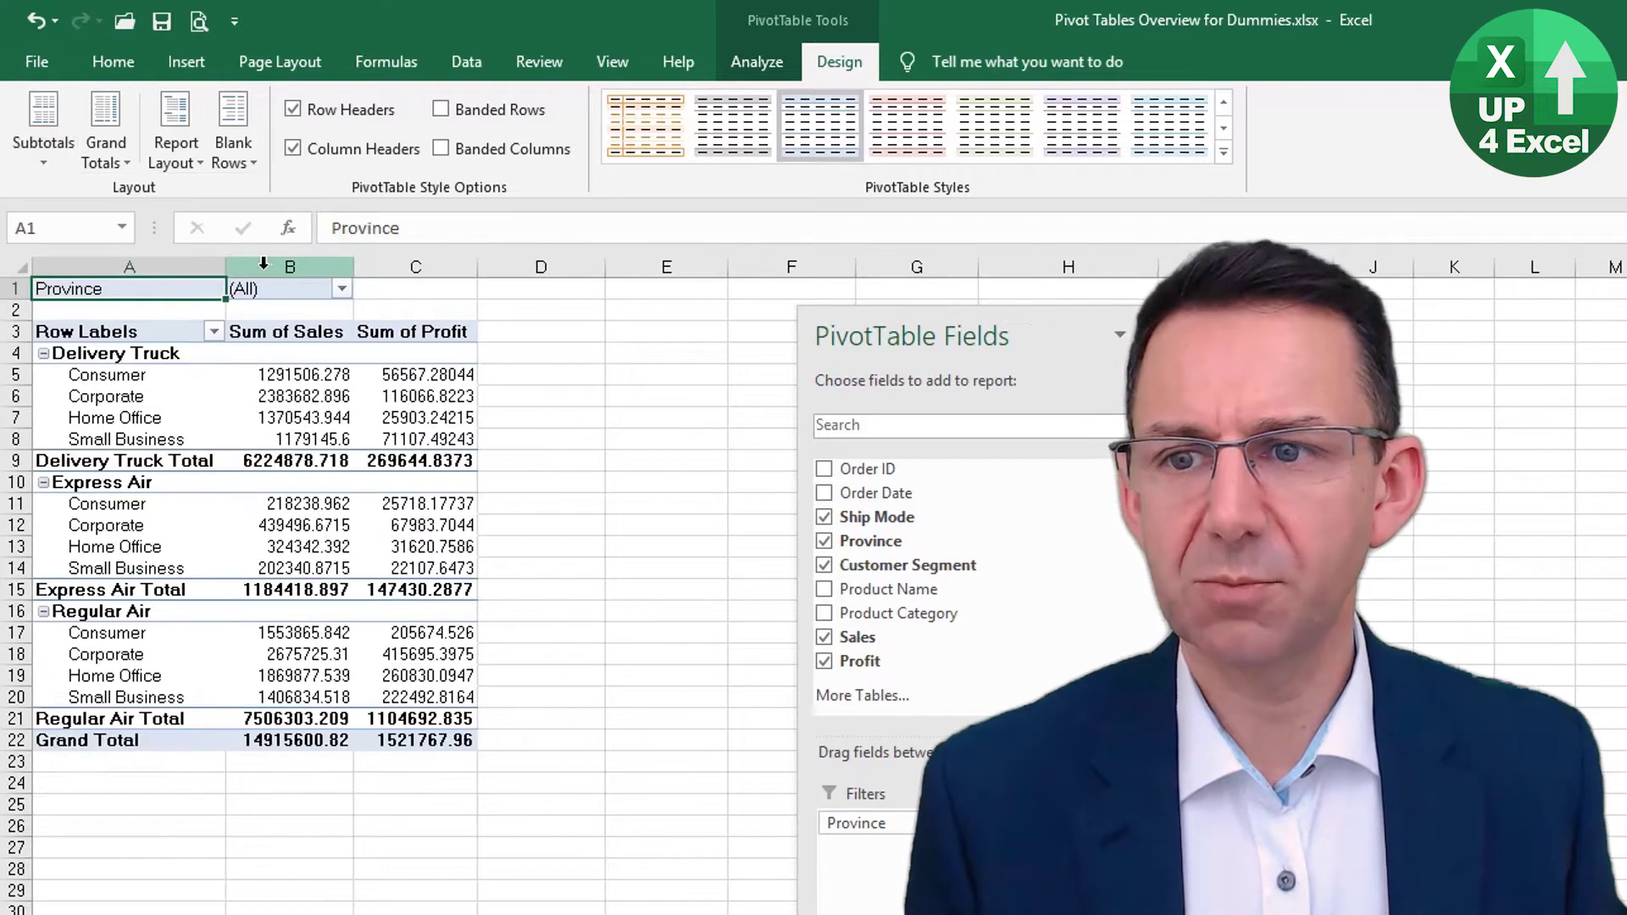
- Move the ship-mode subtotals back to the top of each group
{"action": "left_click", "coordinate": [43, 133]}
{"action": "left_click", "coordinate": [146, 317]}
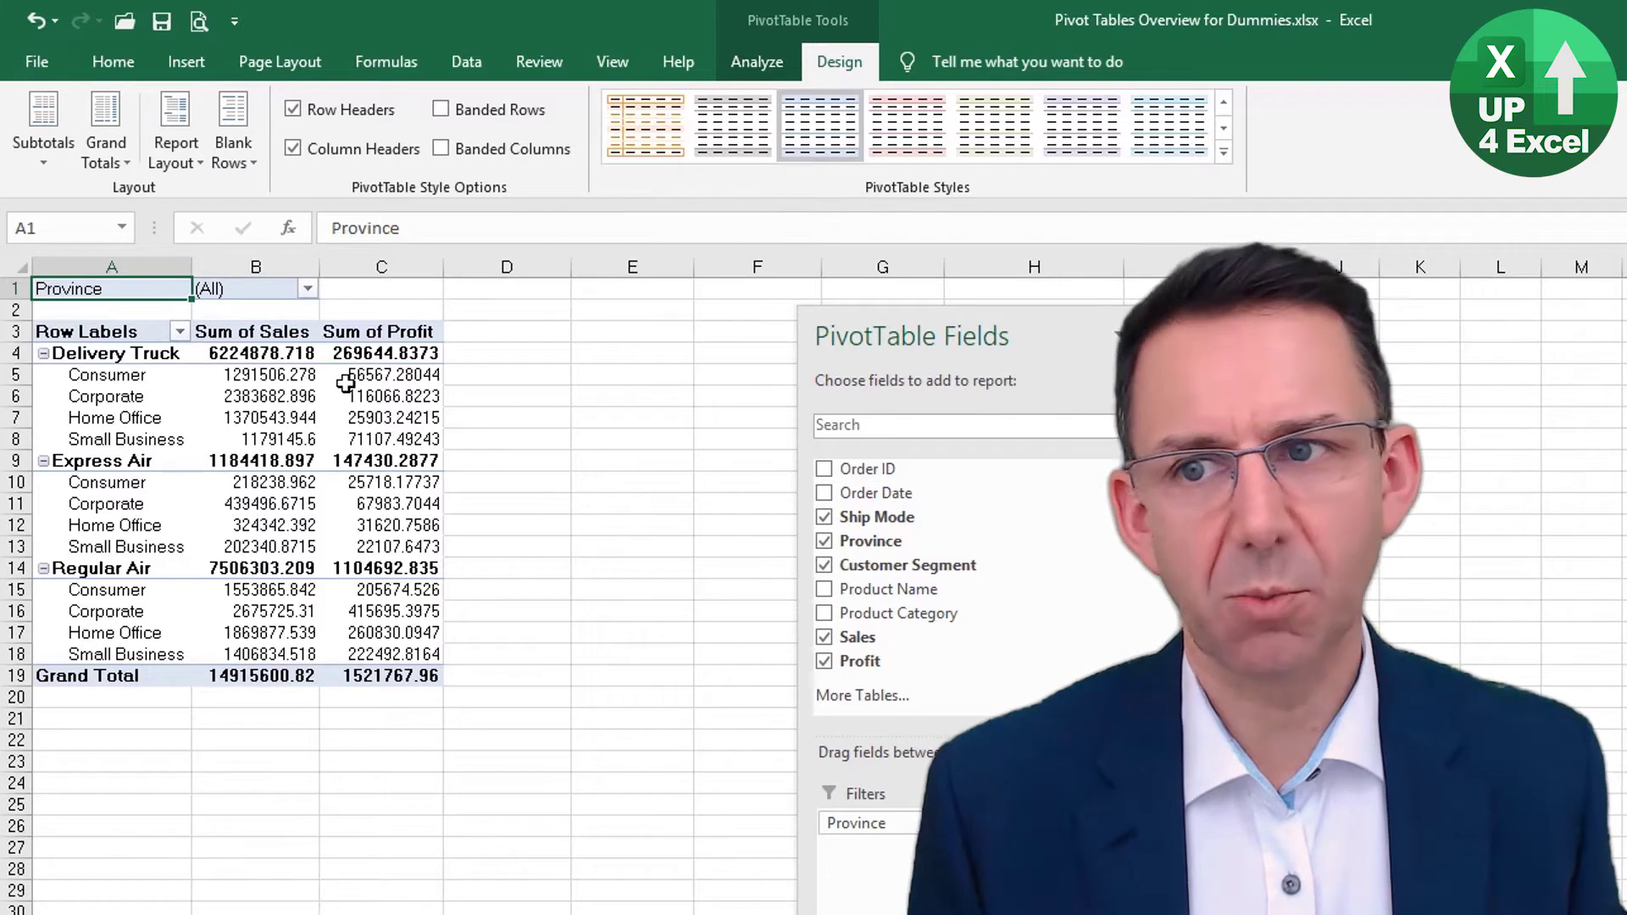
{"action": "mouse_move", "coordinate": [347, 383]}
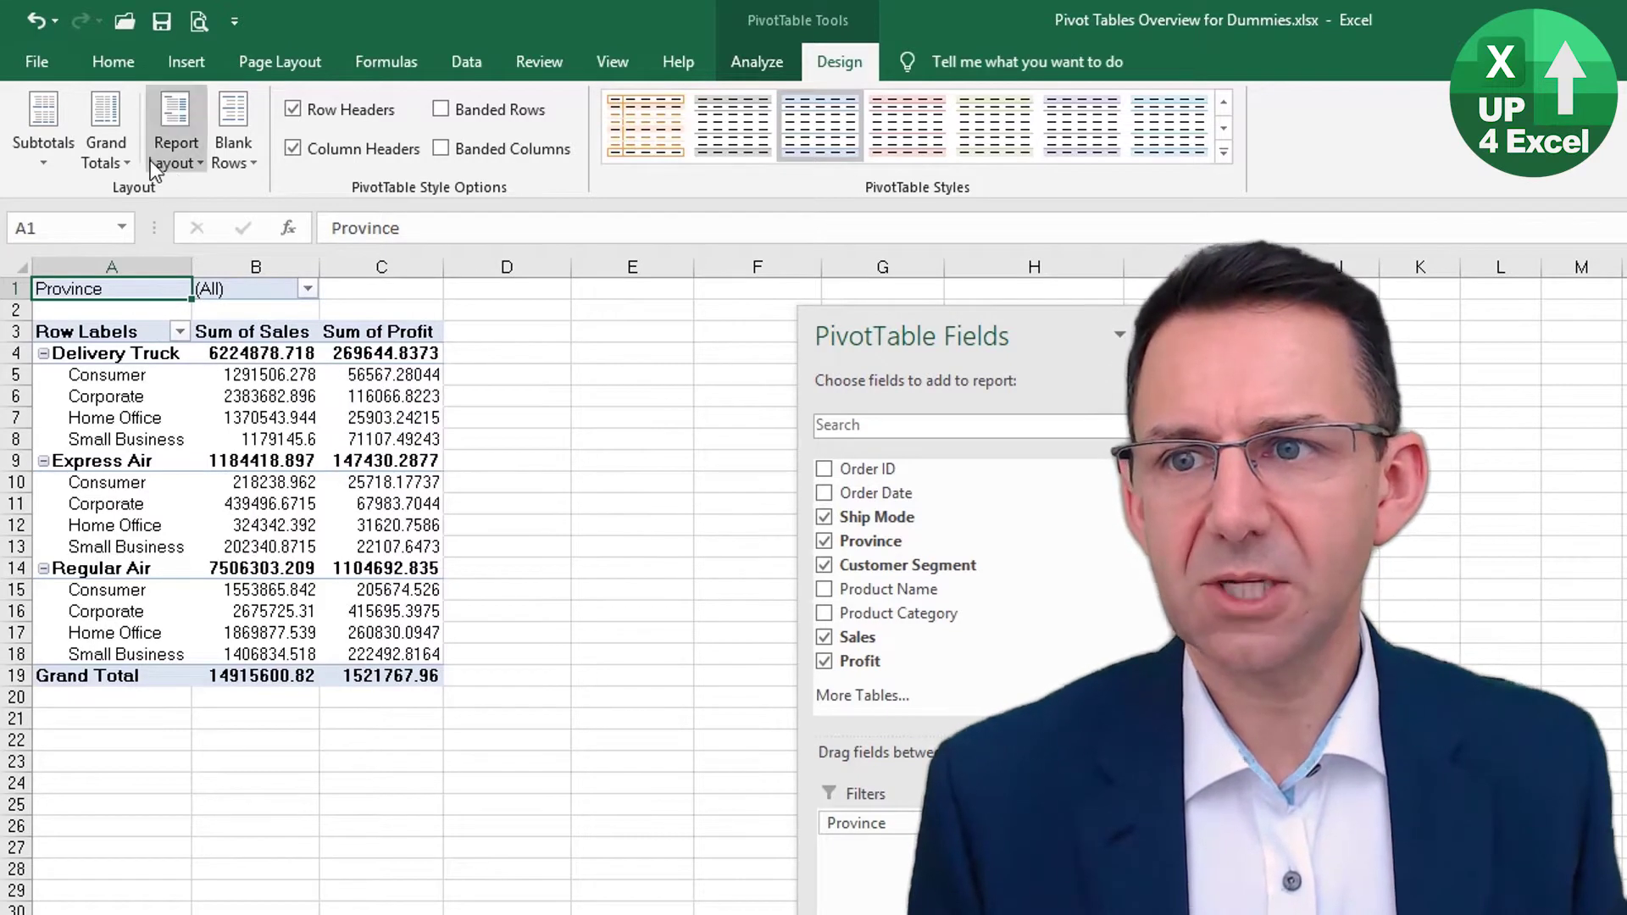
{"action": "left_click", "coordinate": [109, 157]}
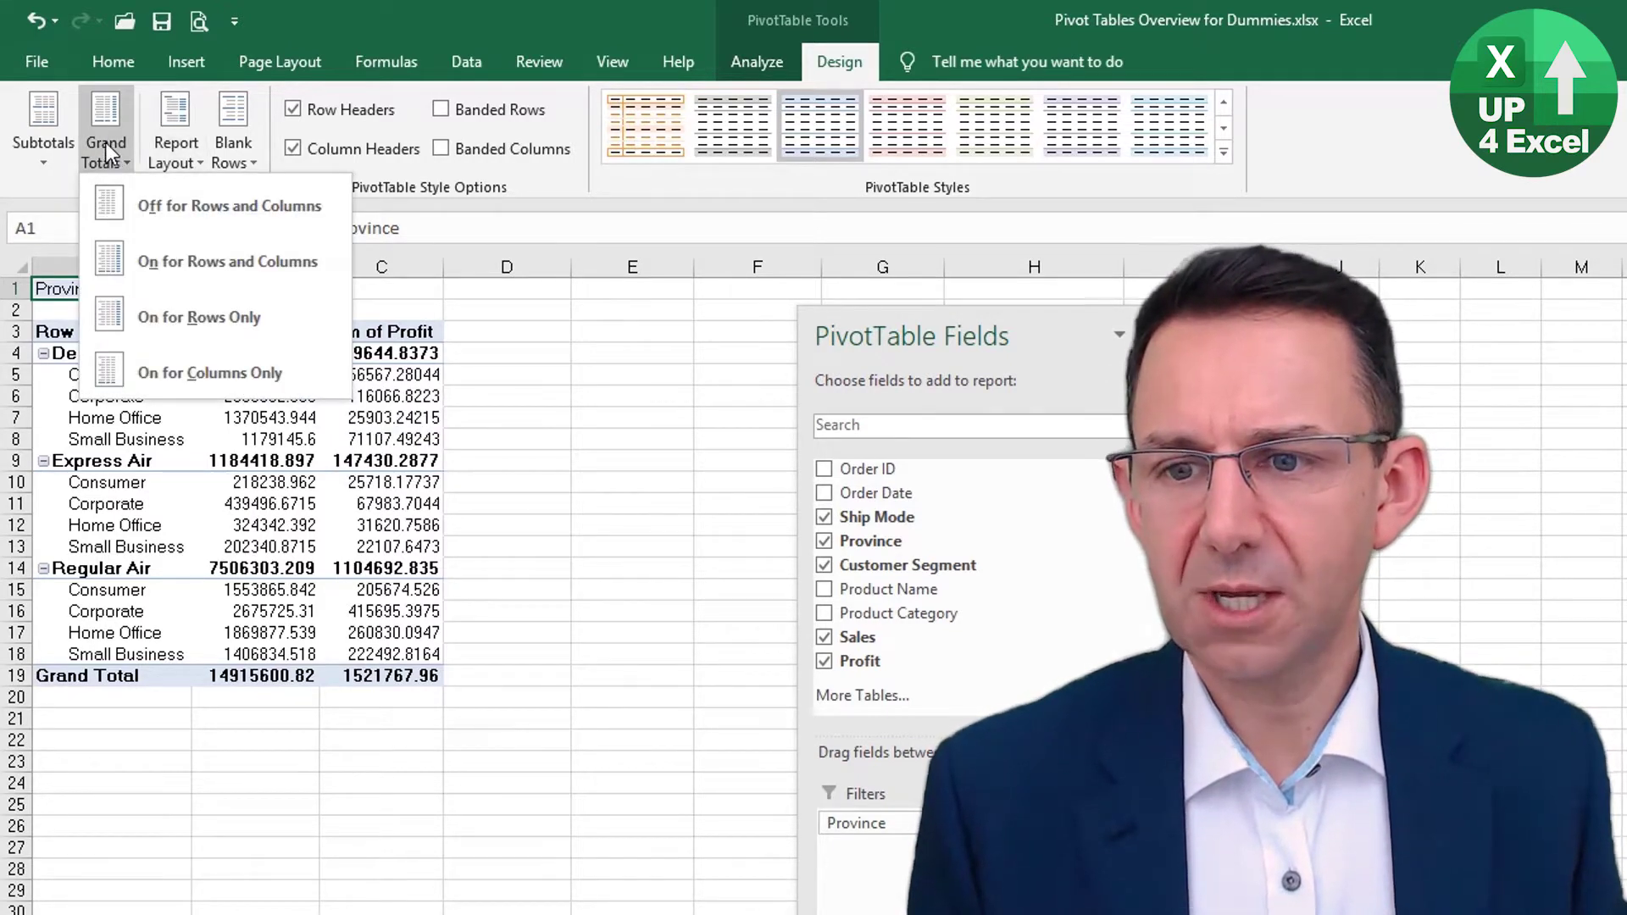
{"action": "left_click", "coordinate": [283, 205]}
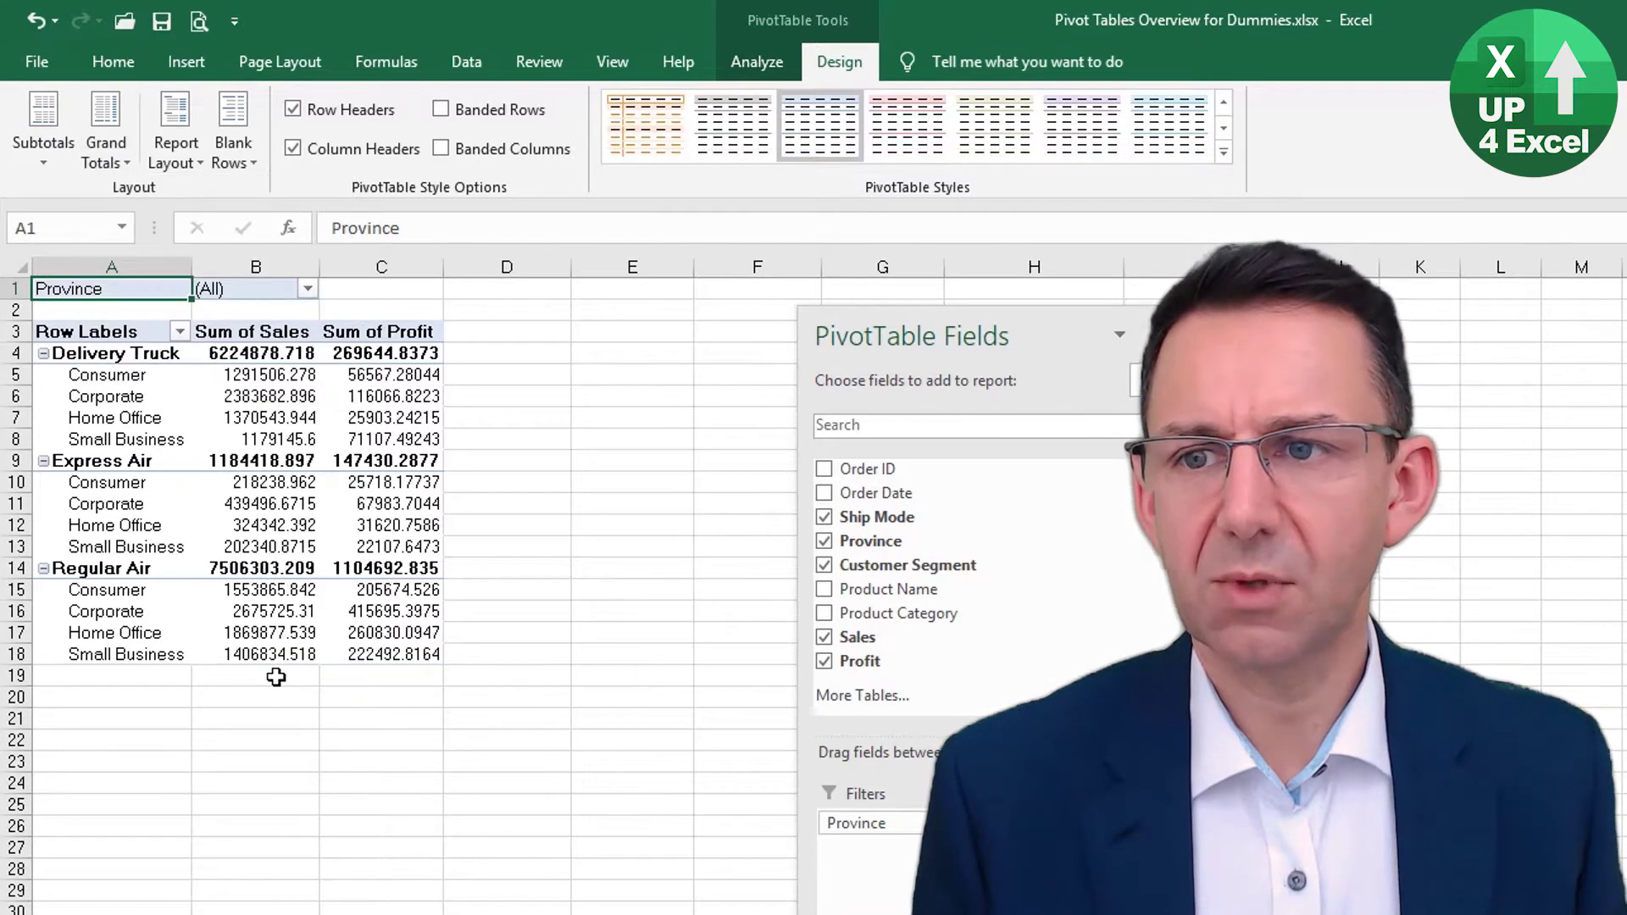
{"action": "left_click", "coordinate": [110, 130]}
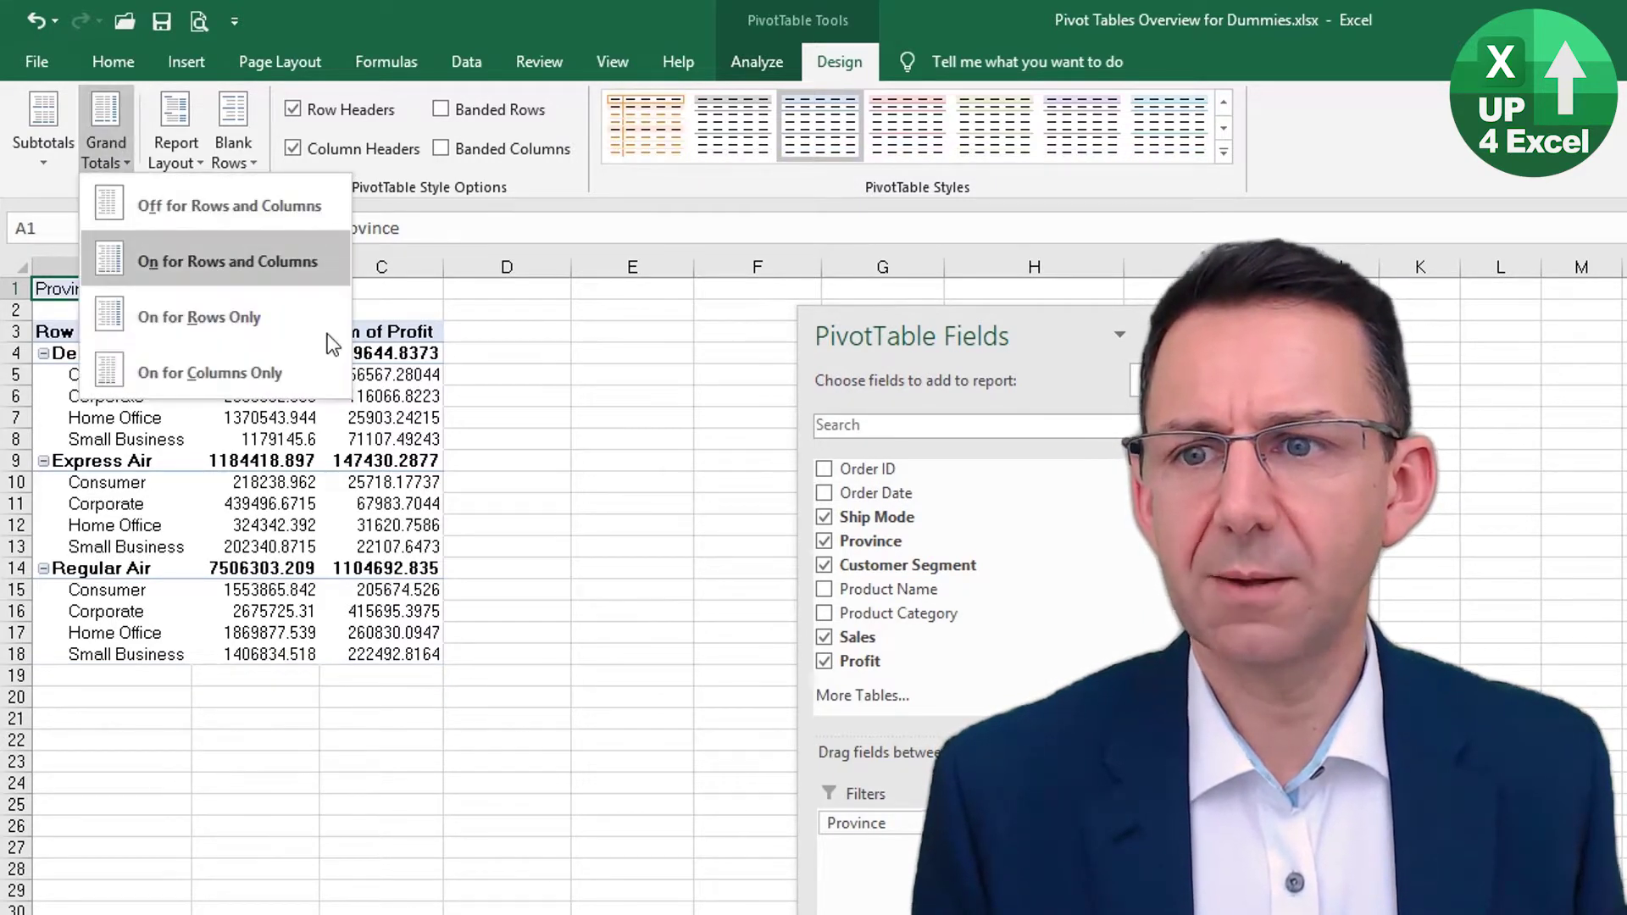
{"action": "left_click", "coordinate": [258, 377]}
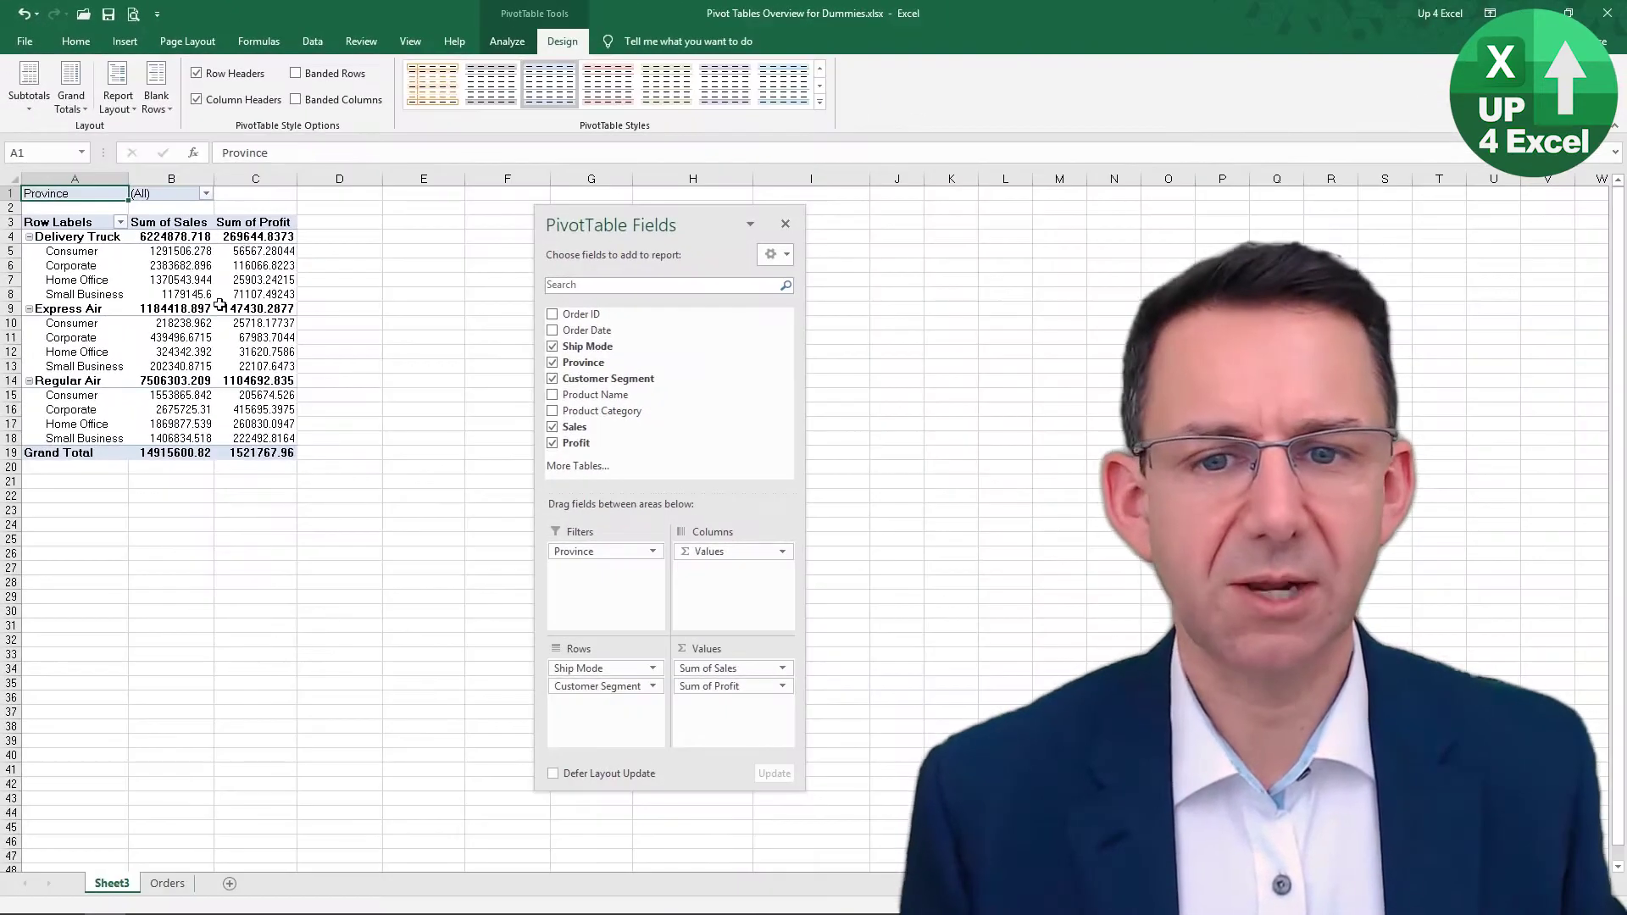
- Remove Sum of Profit from Values and move Ship Mode from Rows to Columns
{"action": "left_click", "coordinate": [730, 691]}
{"action": "left_click_drag", "start_coordinate": [731, 691], "coordinate": [715, 439]}
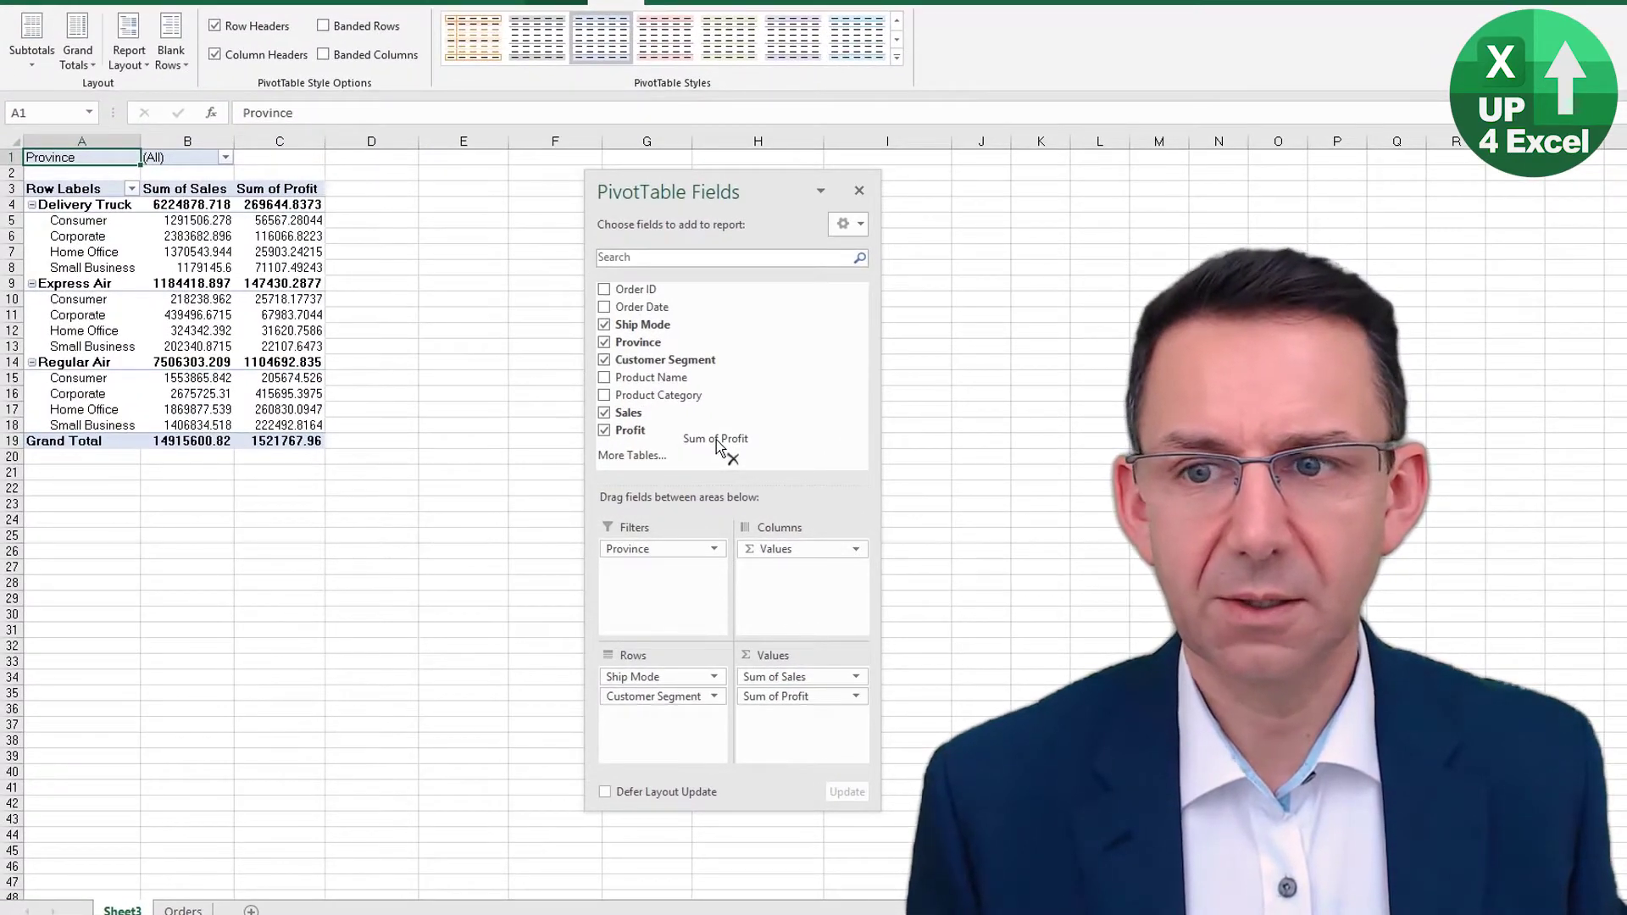
{"action": "left_click_drag", "start_coordinate": [670, 677], "coordinate": [786, 591]}
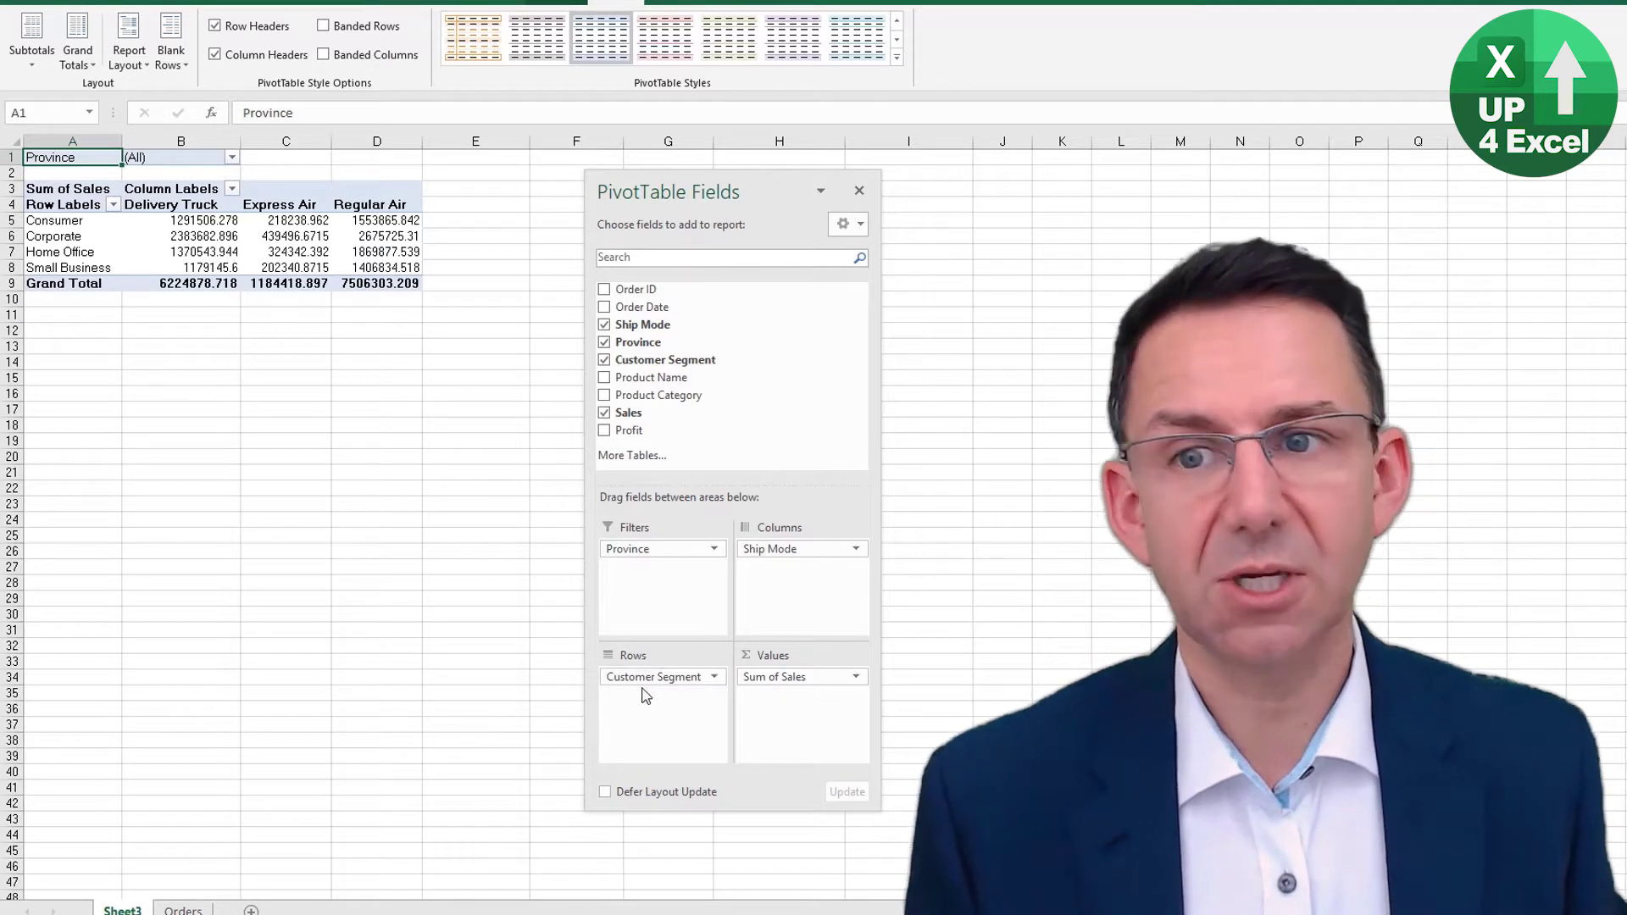
- Turn grand totals on for rows and columns, check the row totals, then keep only the Grand Total row
{"action": "left_click", "coordinate": [84, 67]}
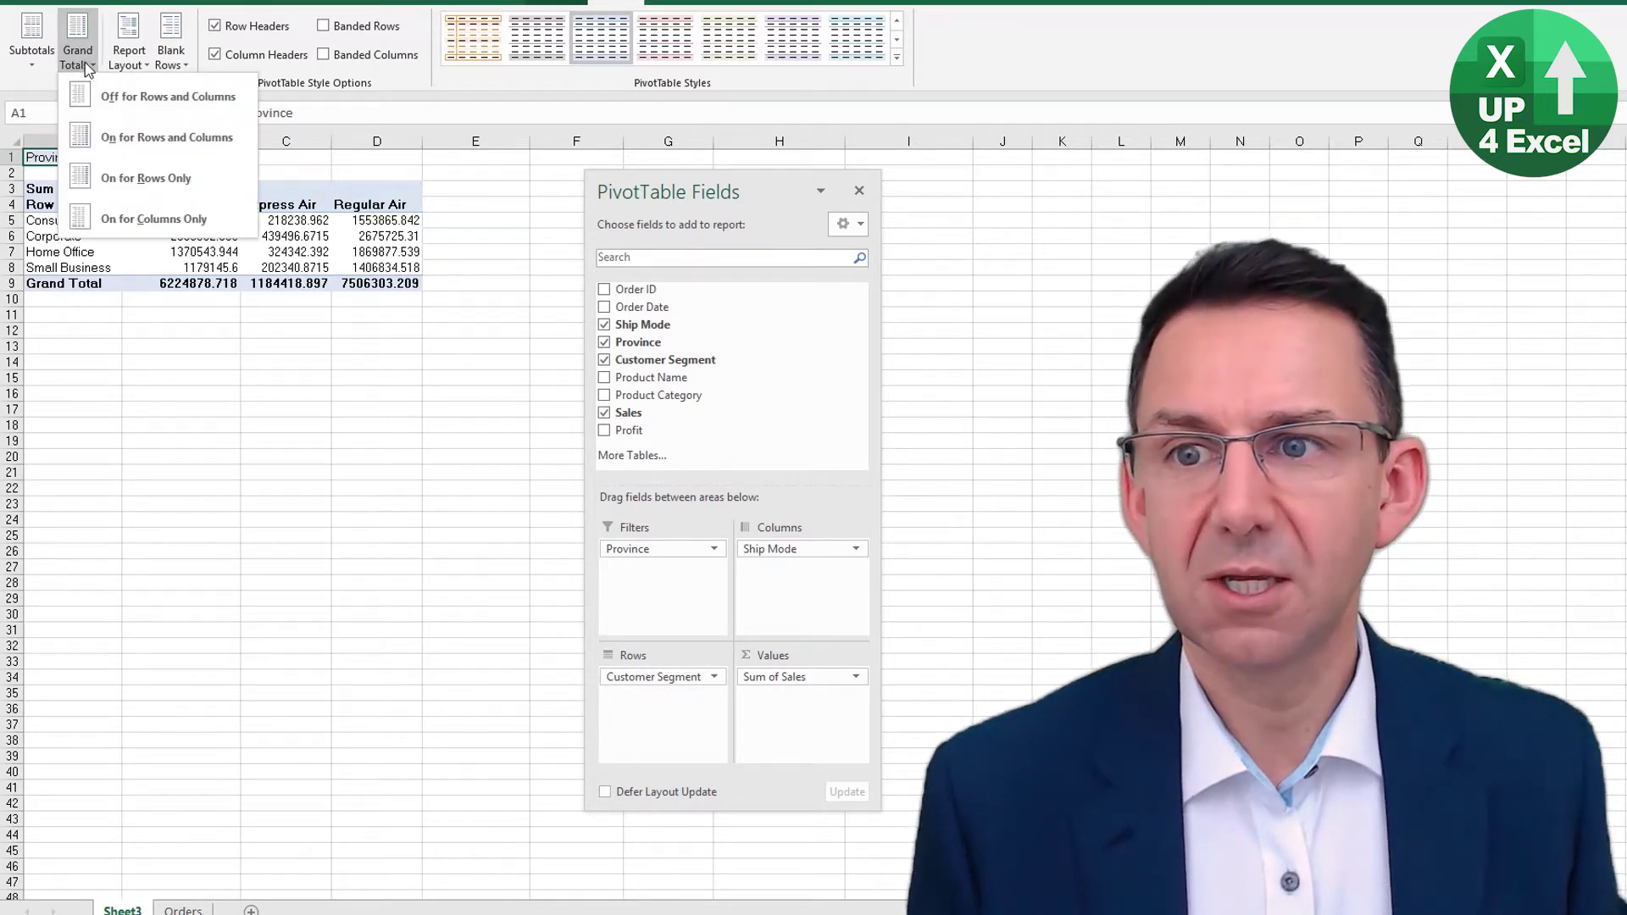
{"action": "left_click", "coordinate": [168, 138]}
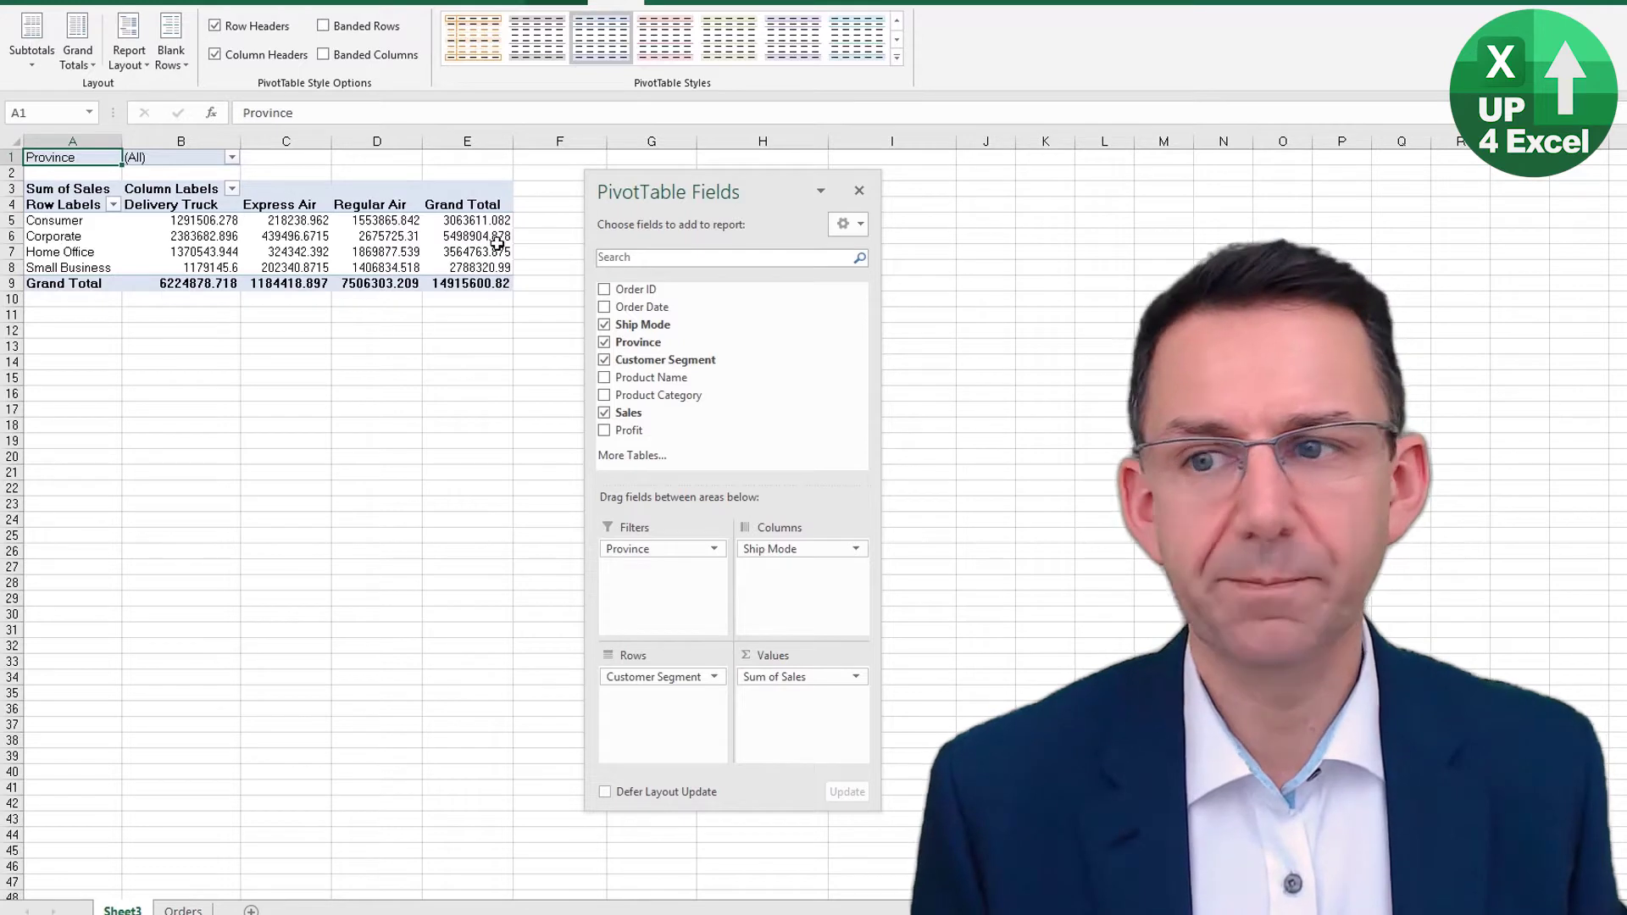
{"action": "left_click", "coordinate": [458, 238]}
{"action": "left_click", "coordinate": [437, 254]}
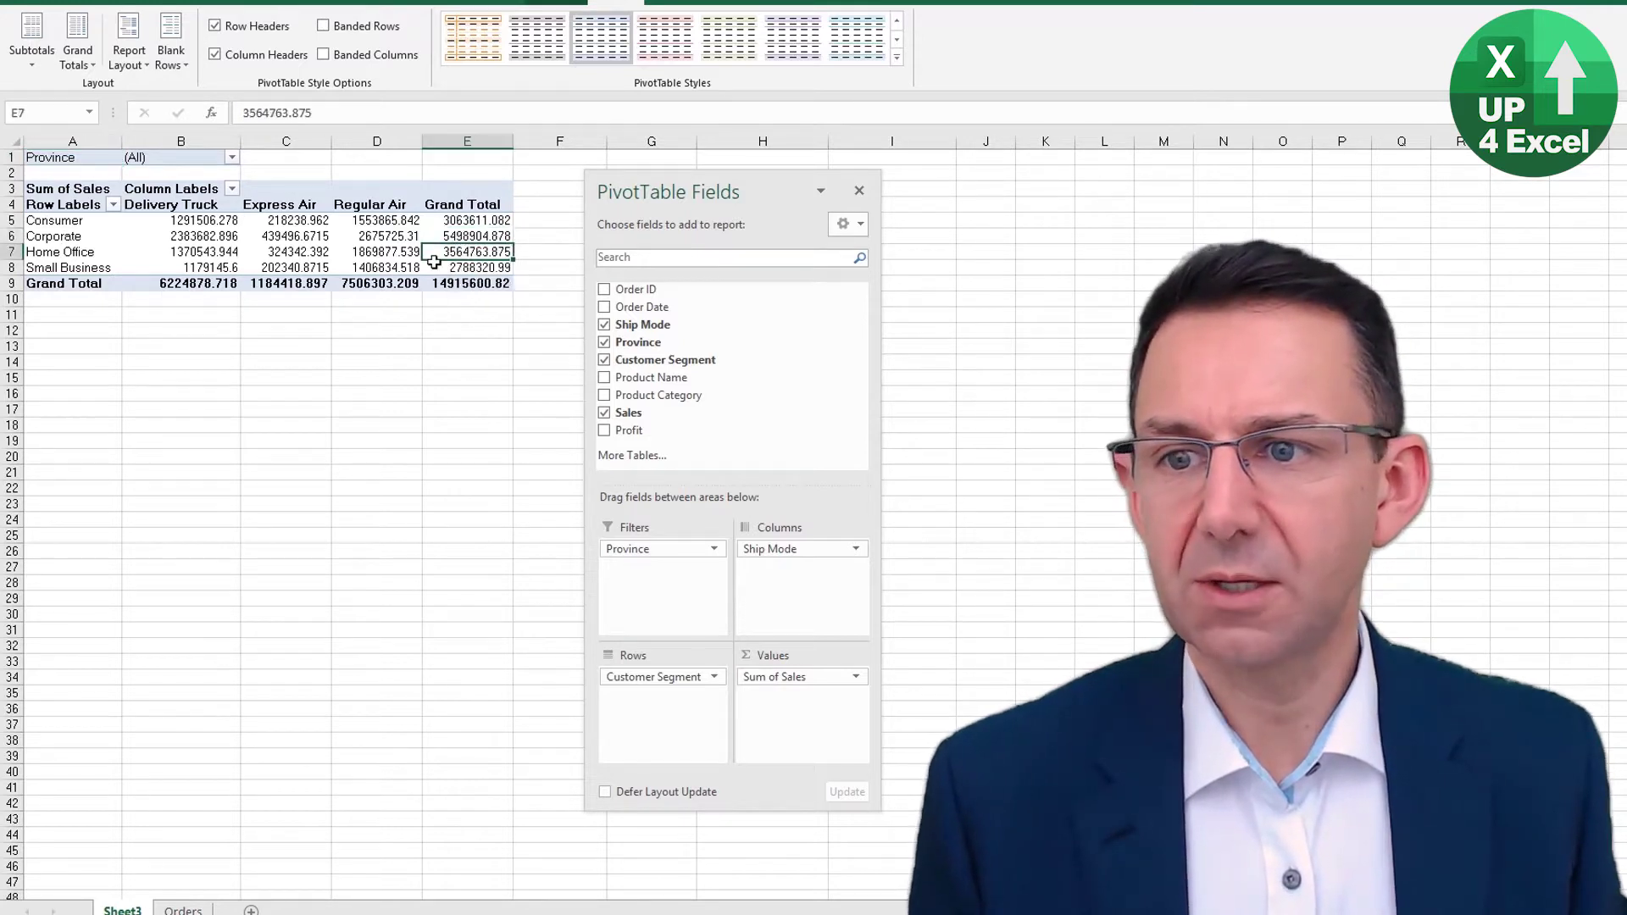
{"action": "left_click", "coordinate": [85, 61]}
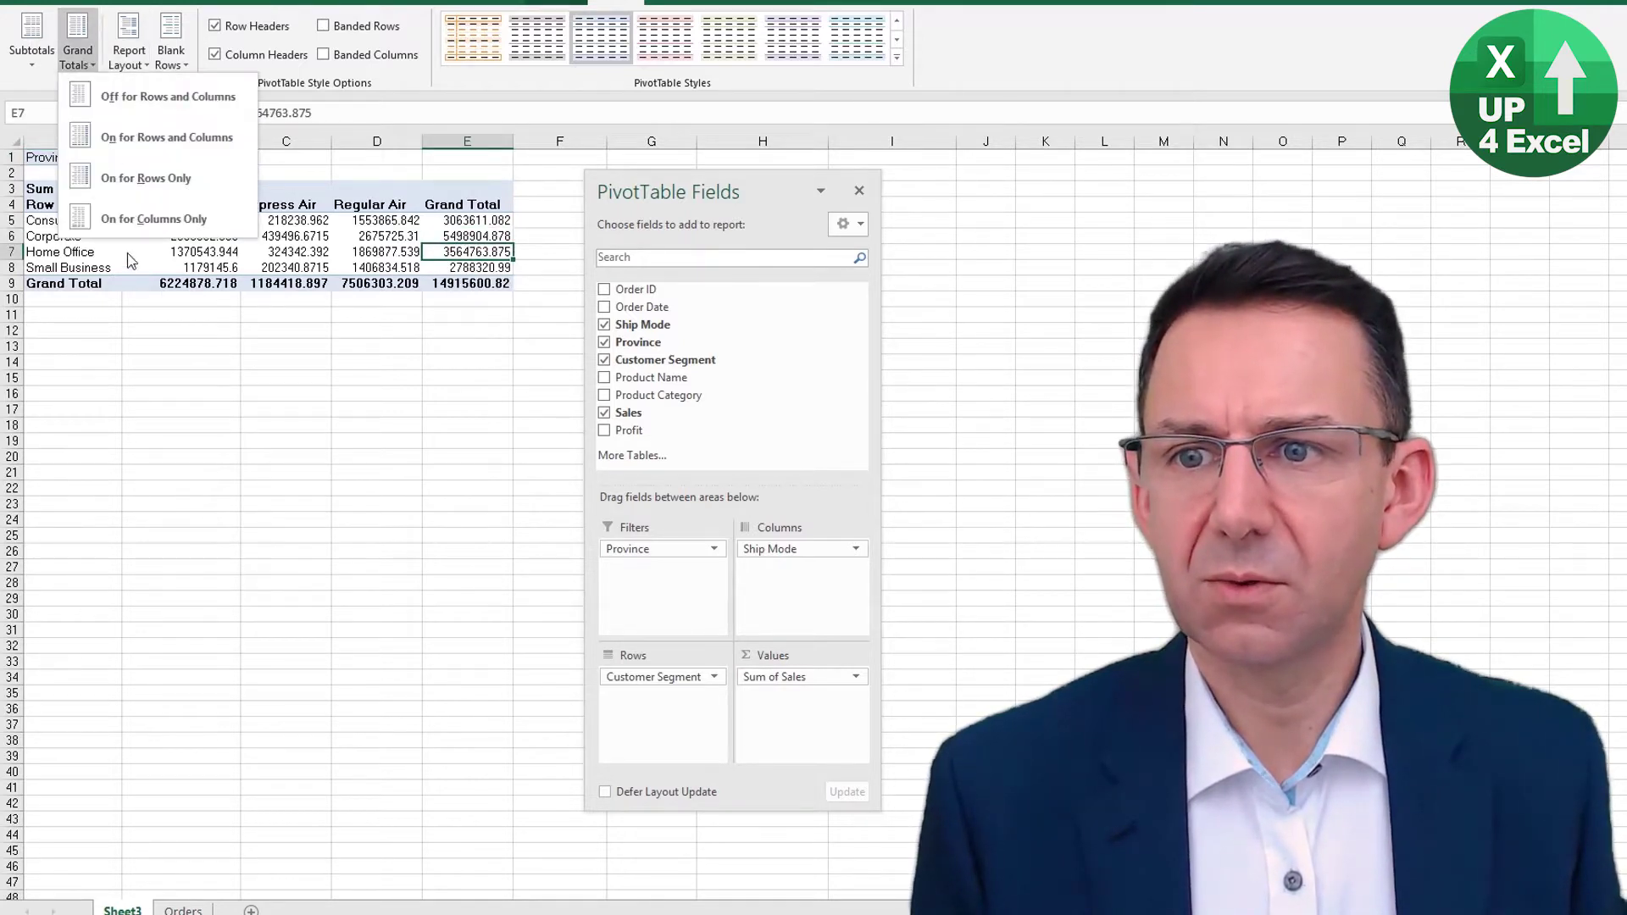
{"action": "left_click", "coordinate": [155, 220]}
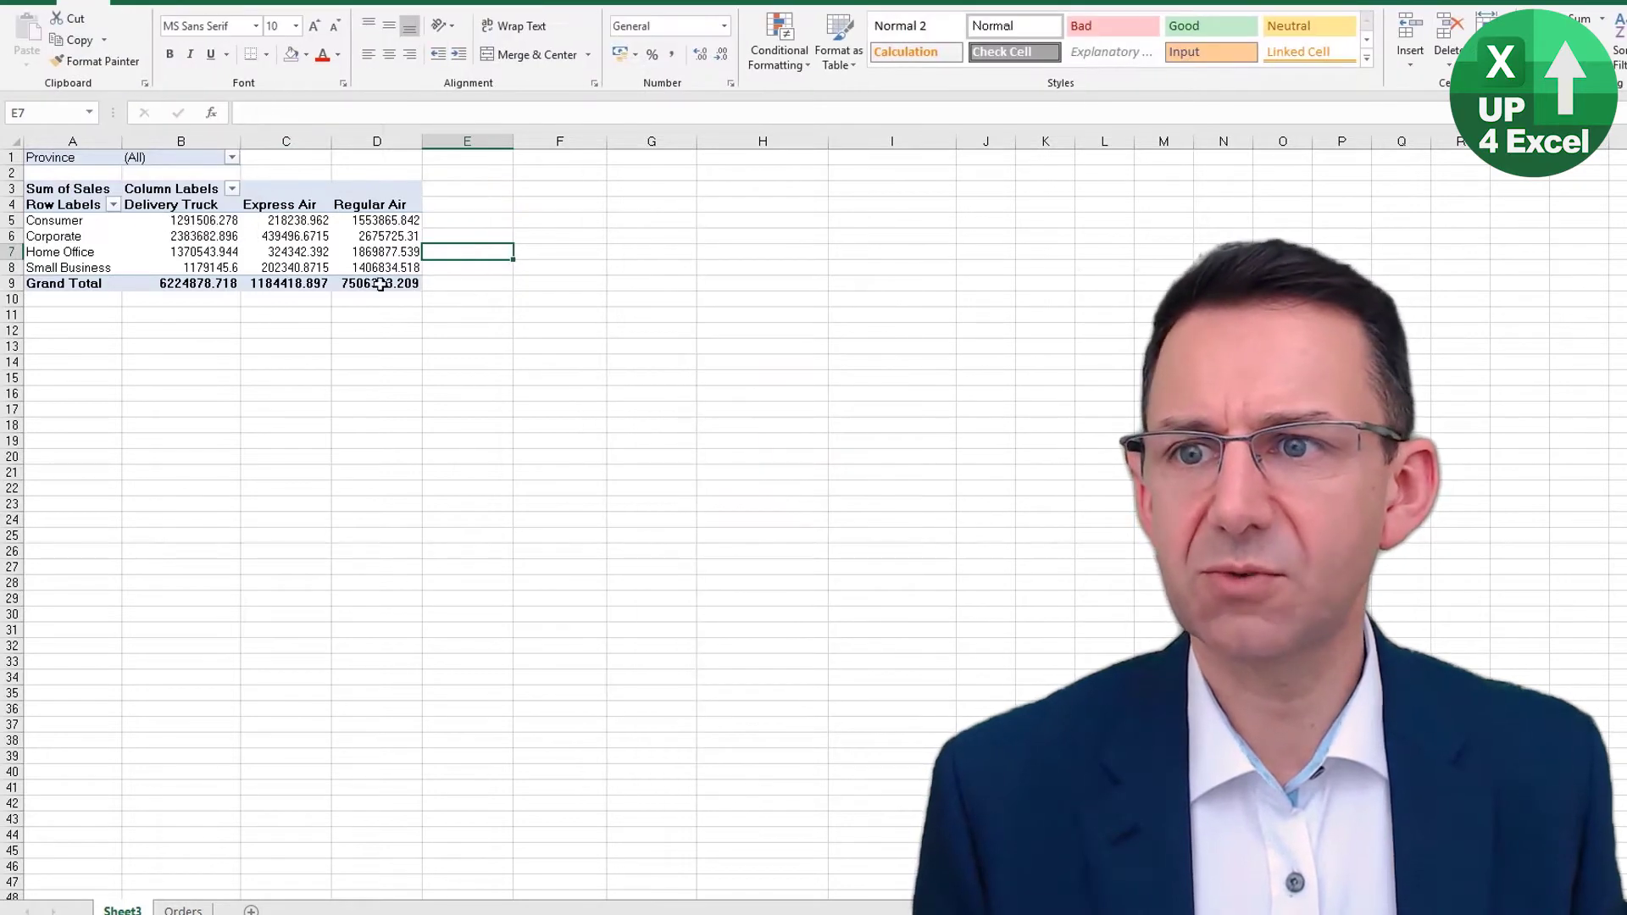
{"action": "left_click", "coordinate": [85, 61]}
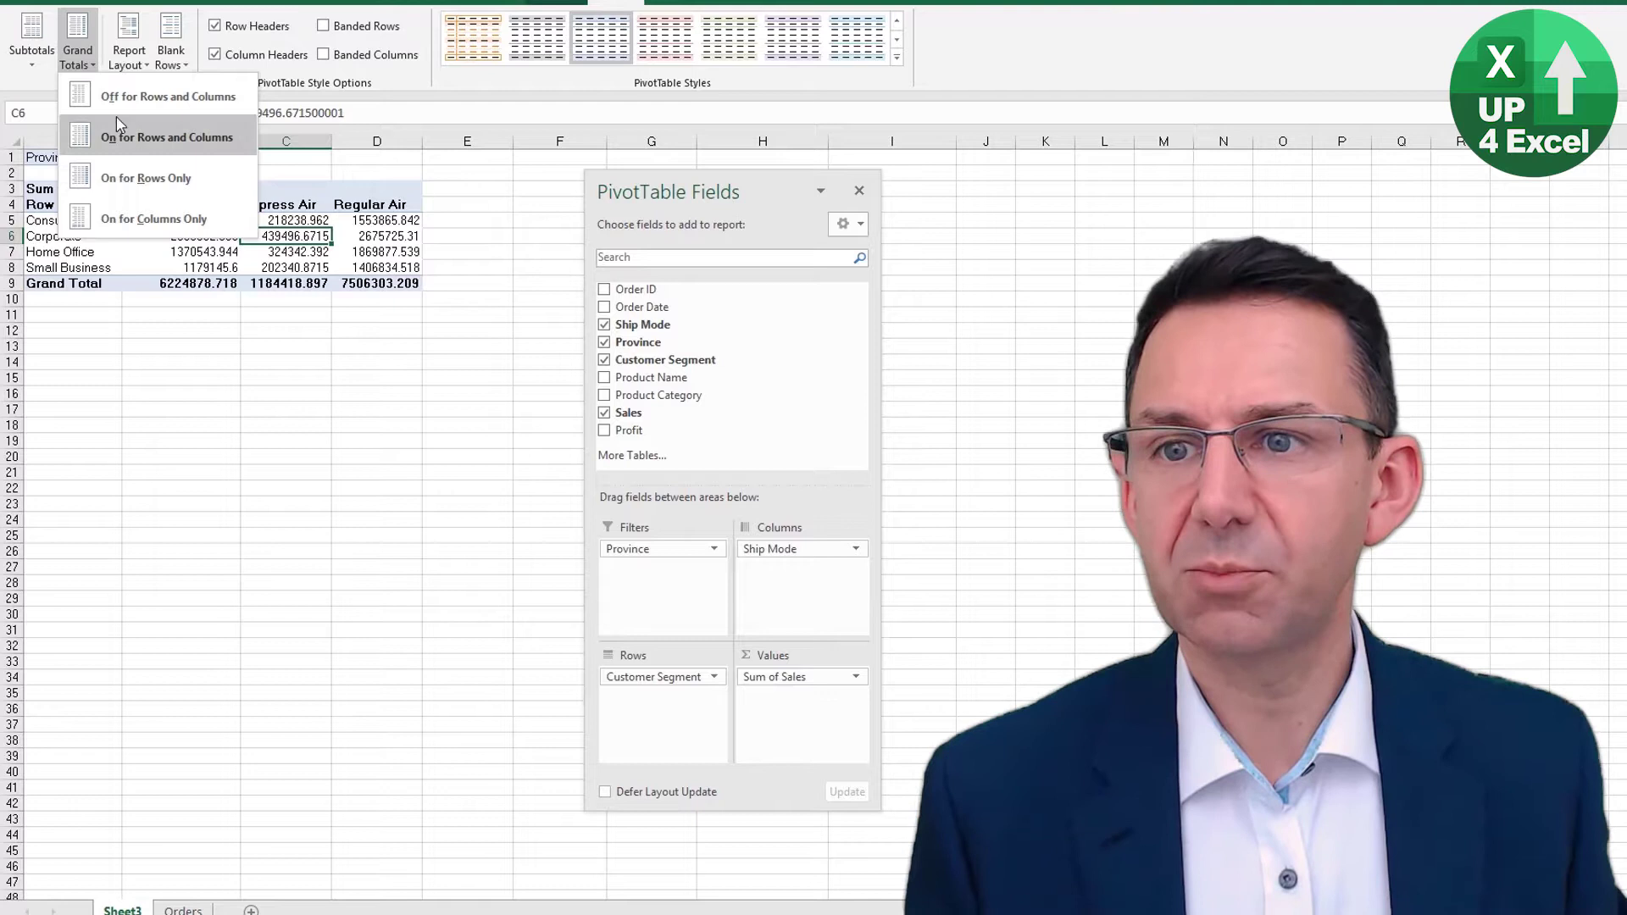
- Restore grand totals for rows and columns and switch the pivot to Compact Form
{"action": "left_click", "coordinate": [193, 146]}
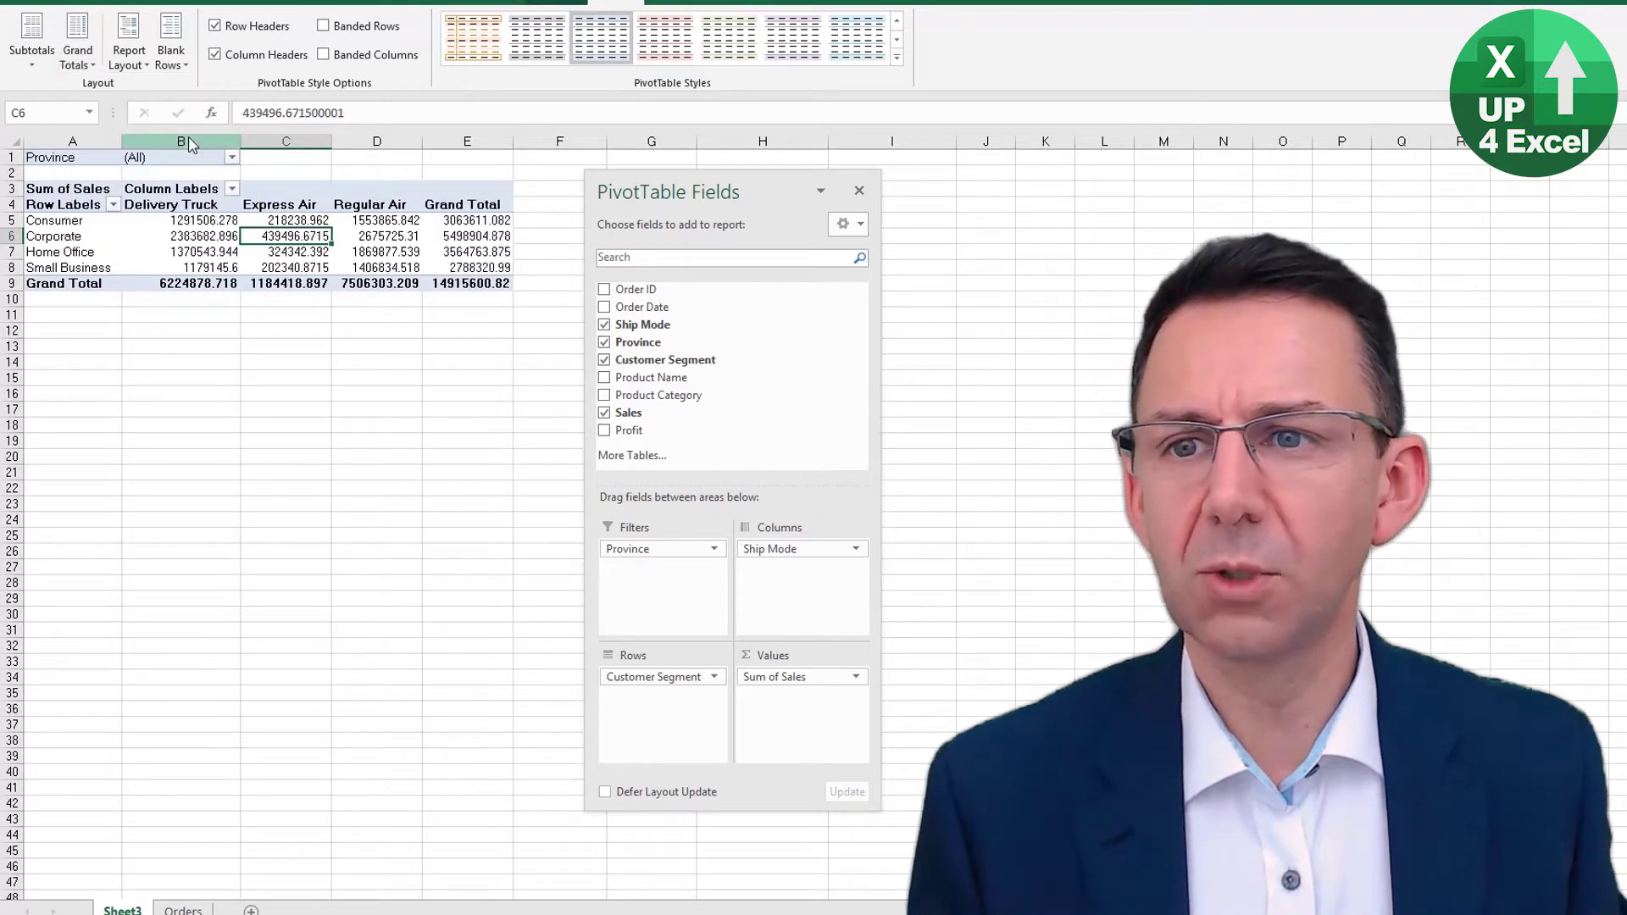
{"action": "left_click", "coordinate": [128, 52]}
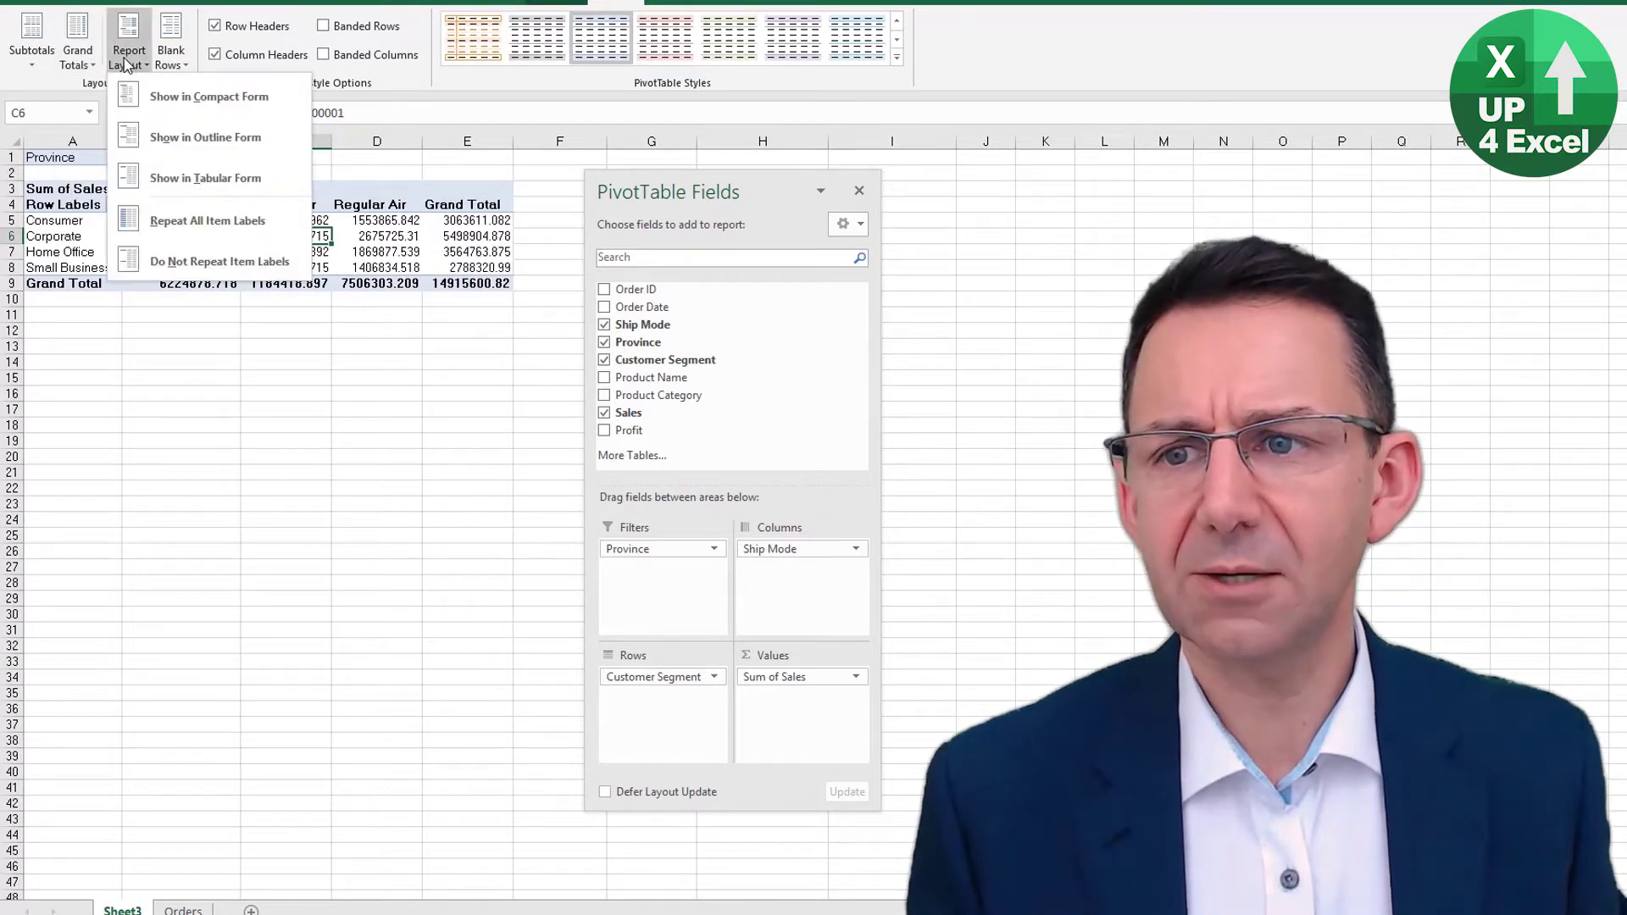
{"action": "left_click", "coordinate": [178, 97]}
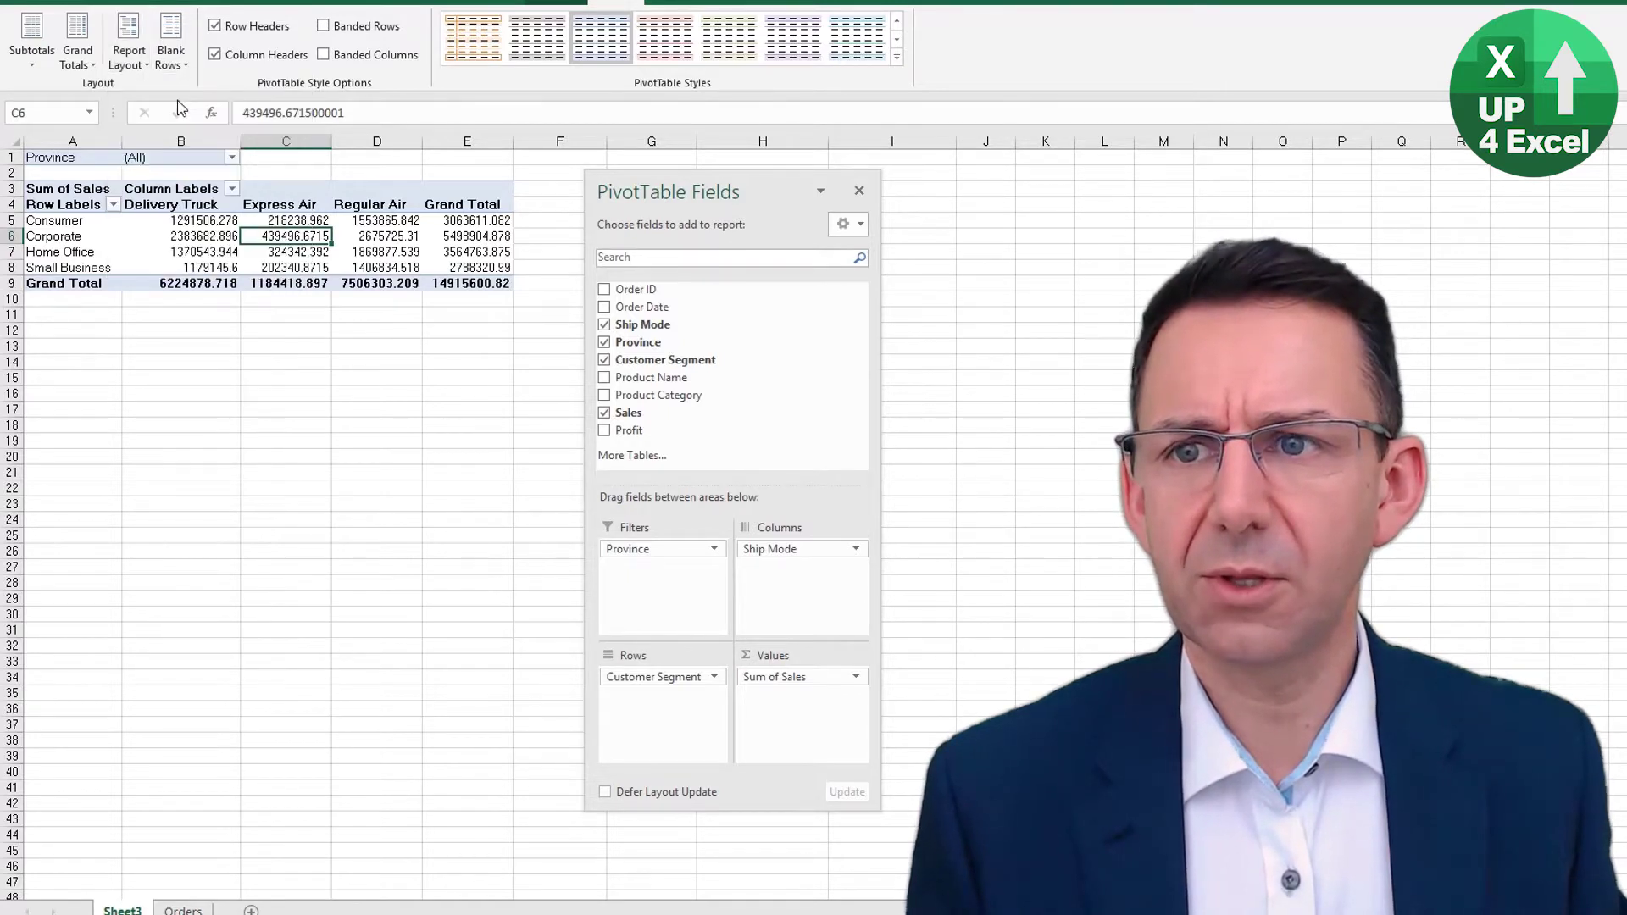
{"action": "left_click", "coordinate": [131, 68]}
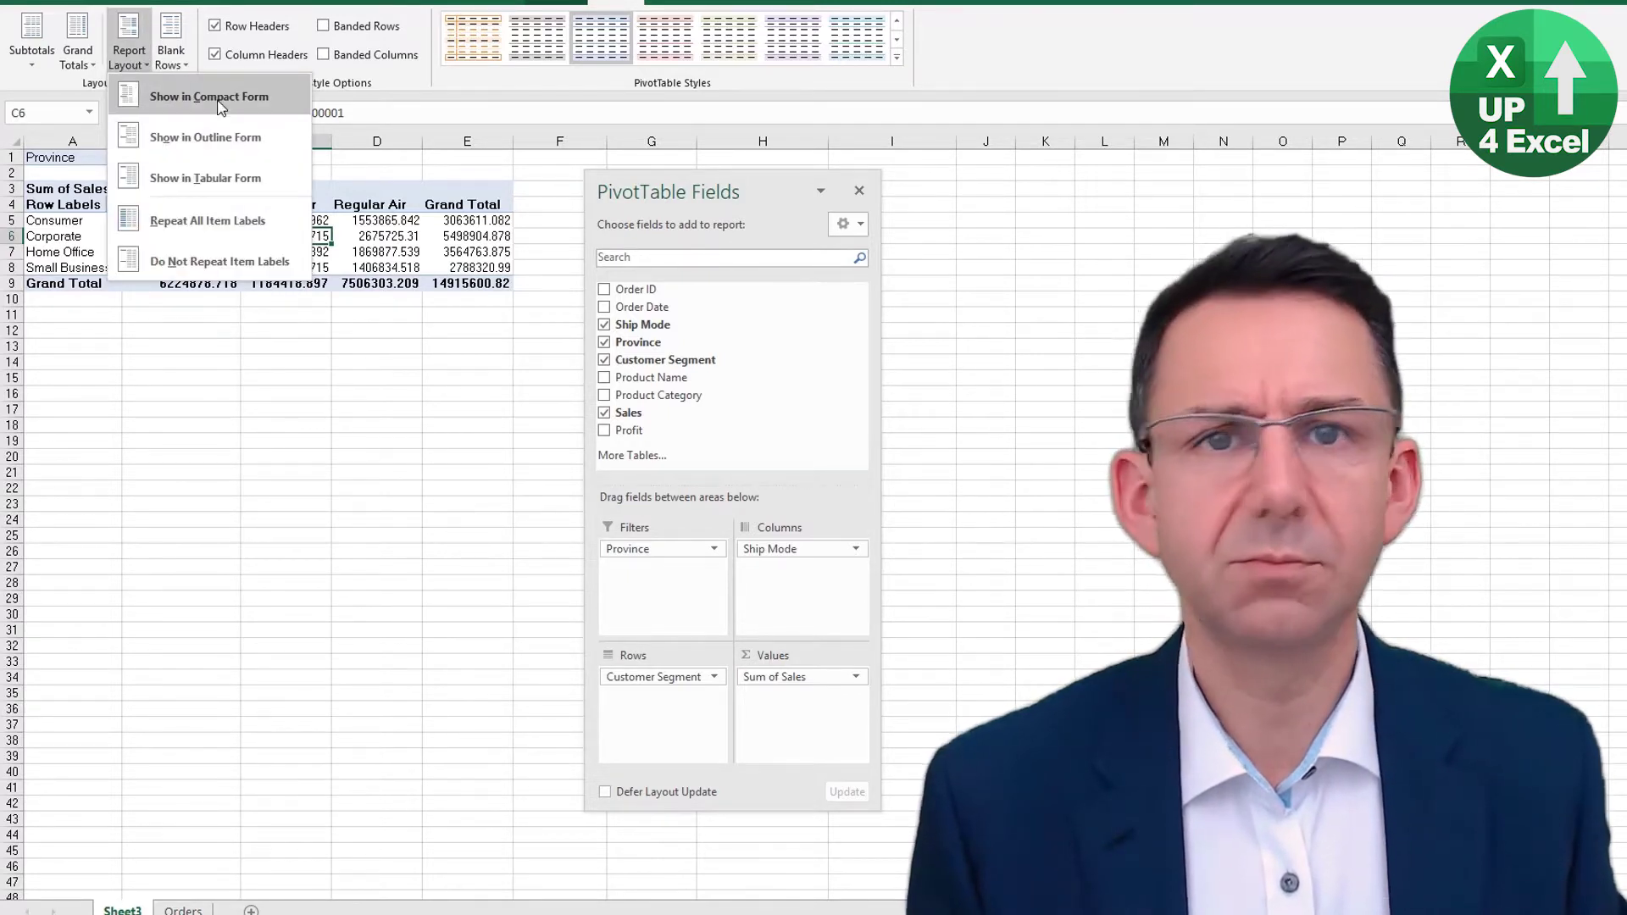
{"action": "left_click", "coordinate": [221, 106]}
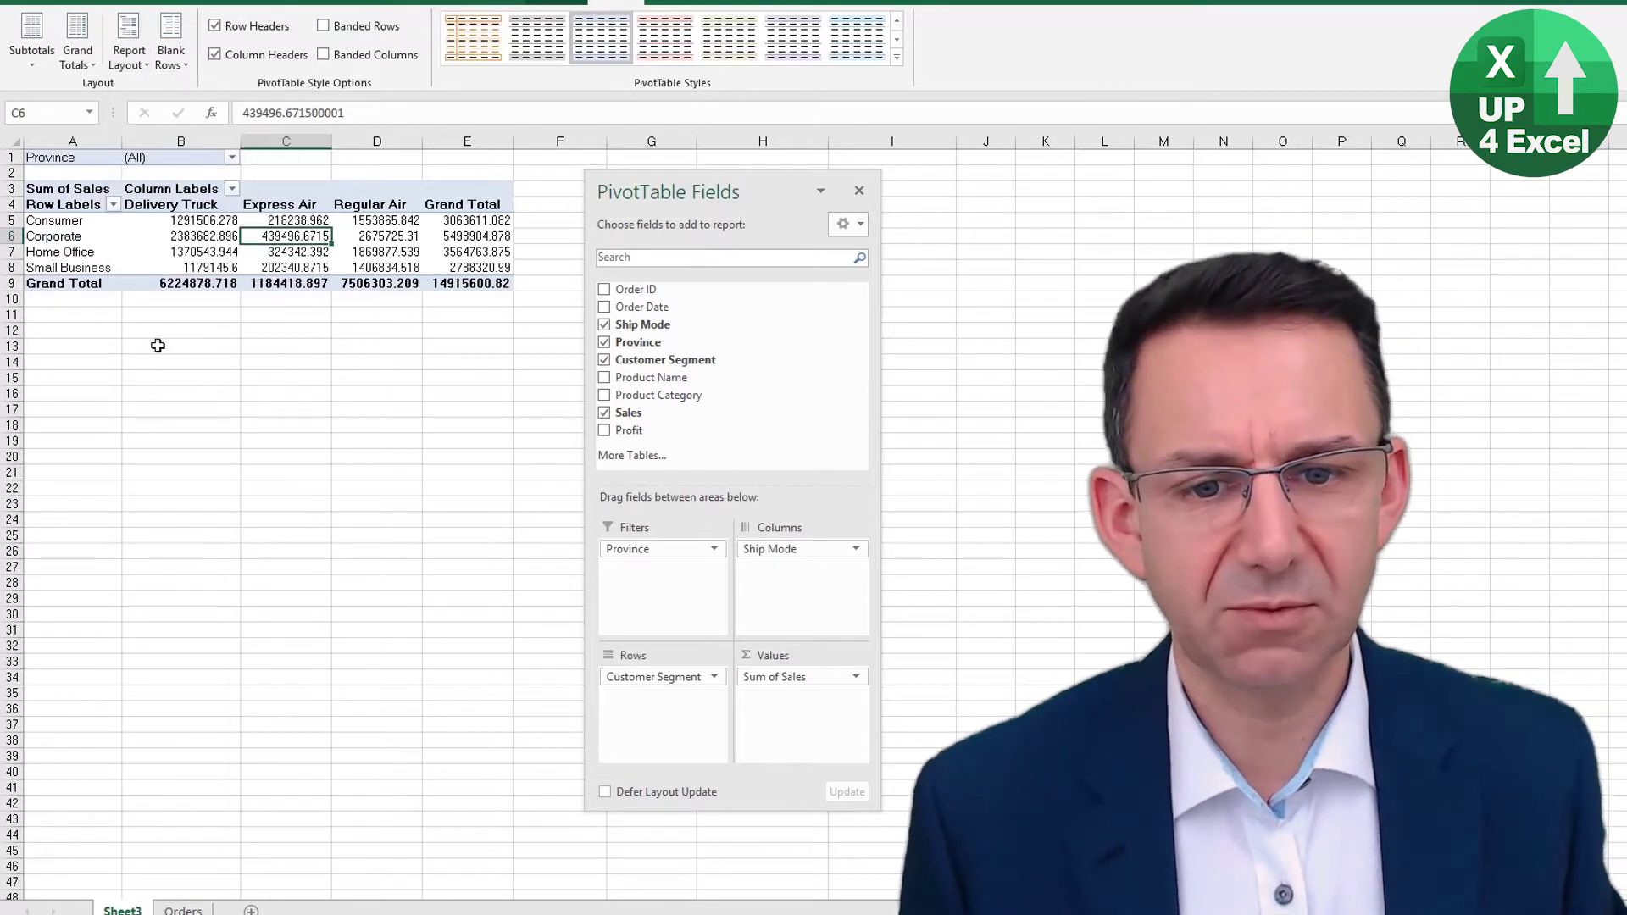
- Put Ship Mode in Rows under Customer Segment, add Profit to Values, and use Tabular Form
{"action": "left_click_drag", "start_coordinate": [774, 550], "coordinate": [709, 719]}
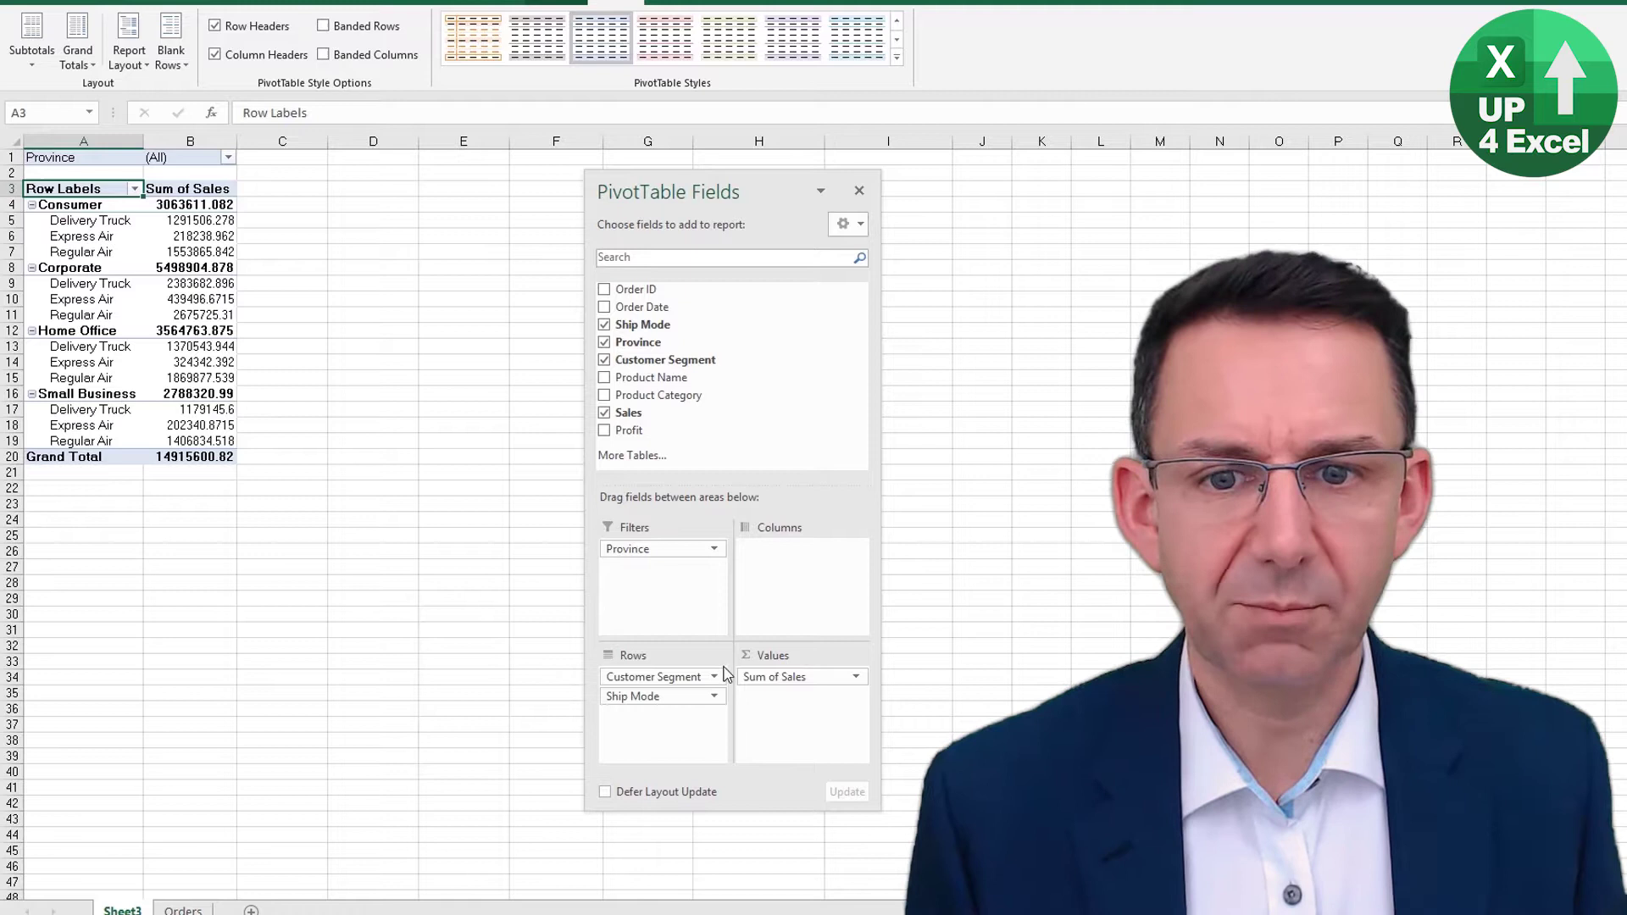
{"action": "left_click_drag", "start_coordinate": [629, 431], "coordinate": [799, 722]}
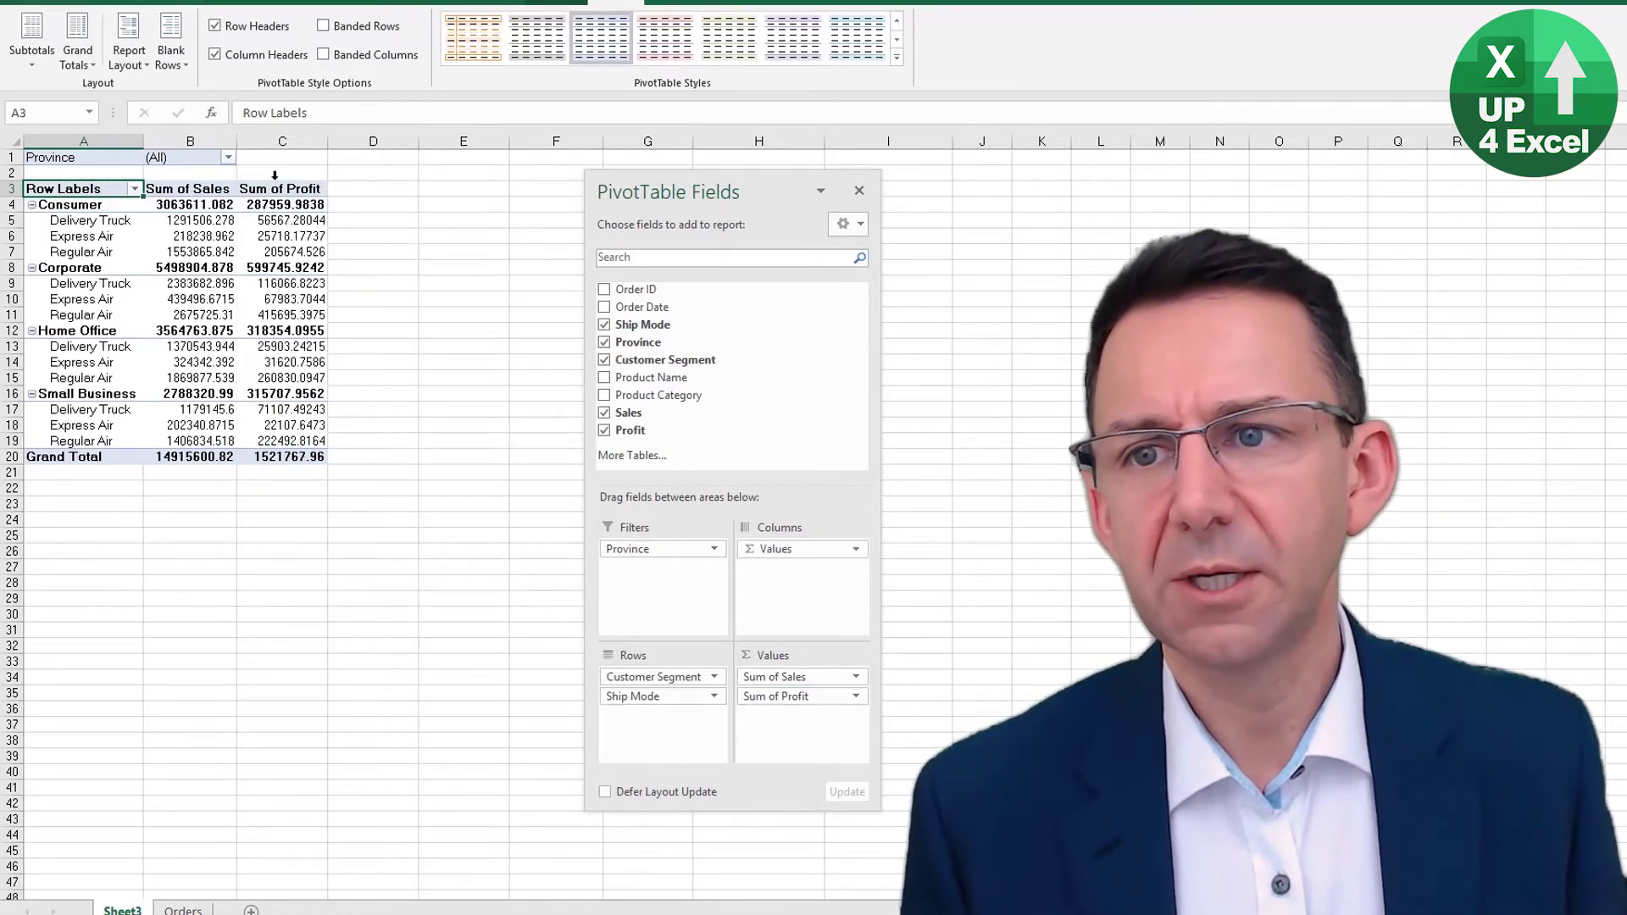
{"action": "left_click", "coordinate": [128, 56]}
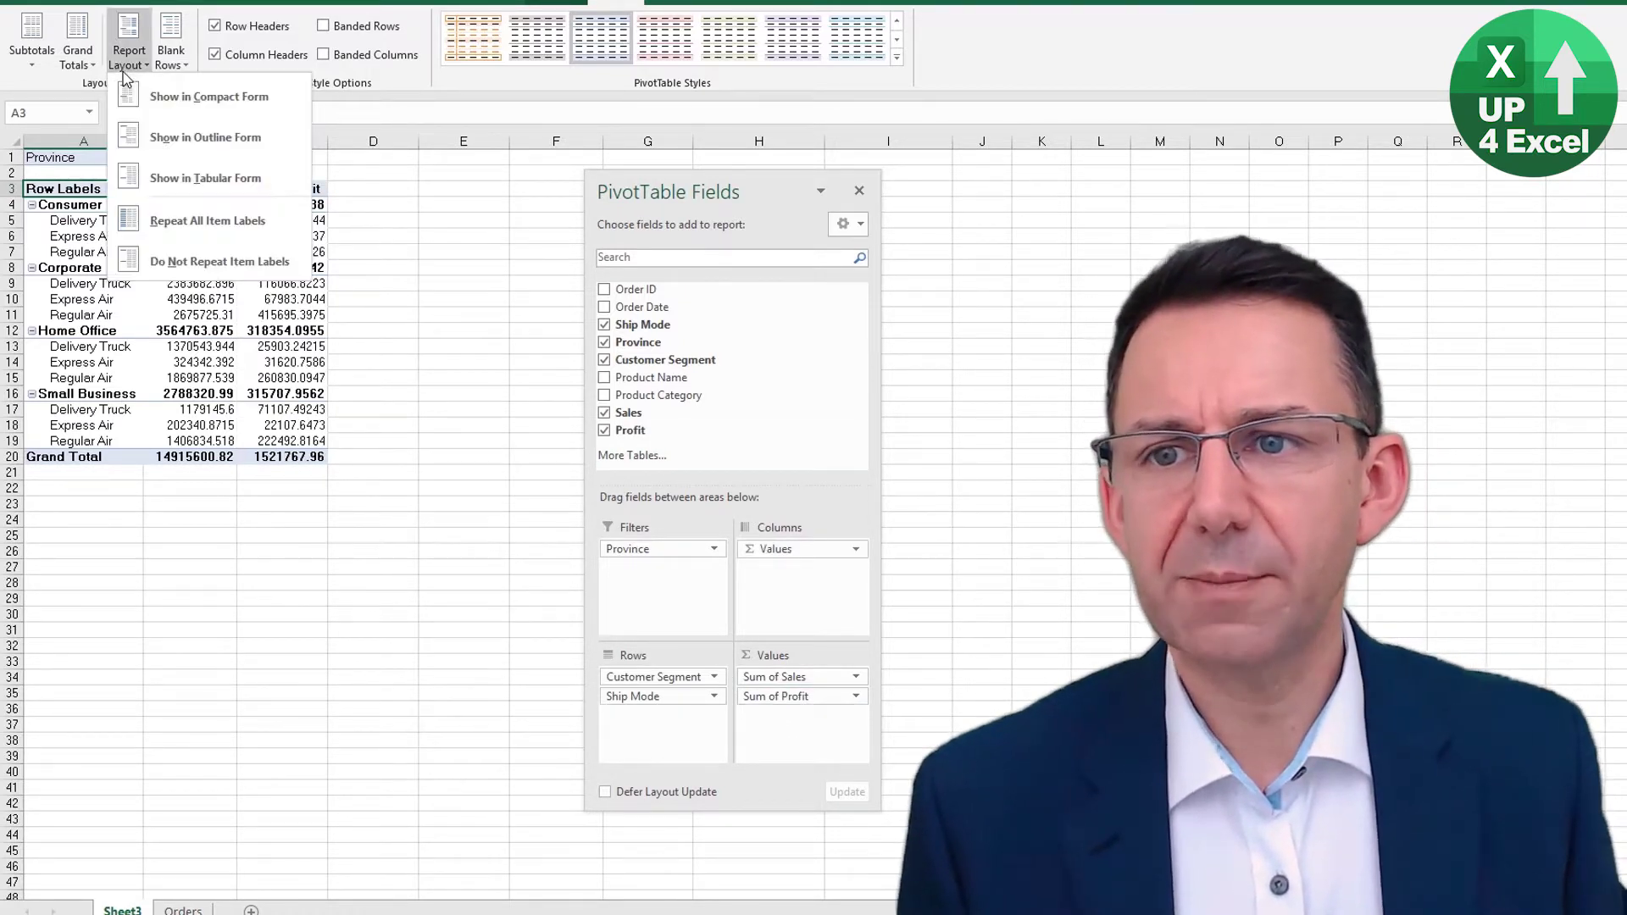
{"action": "left_click", "coordinate": [194, 141]}
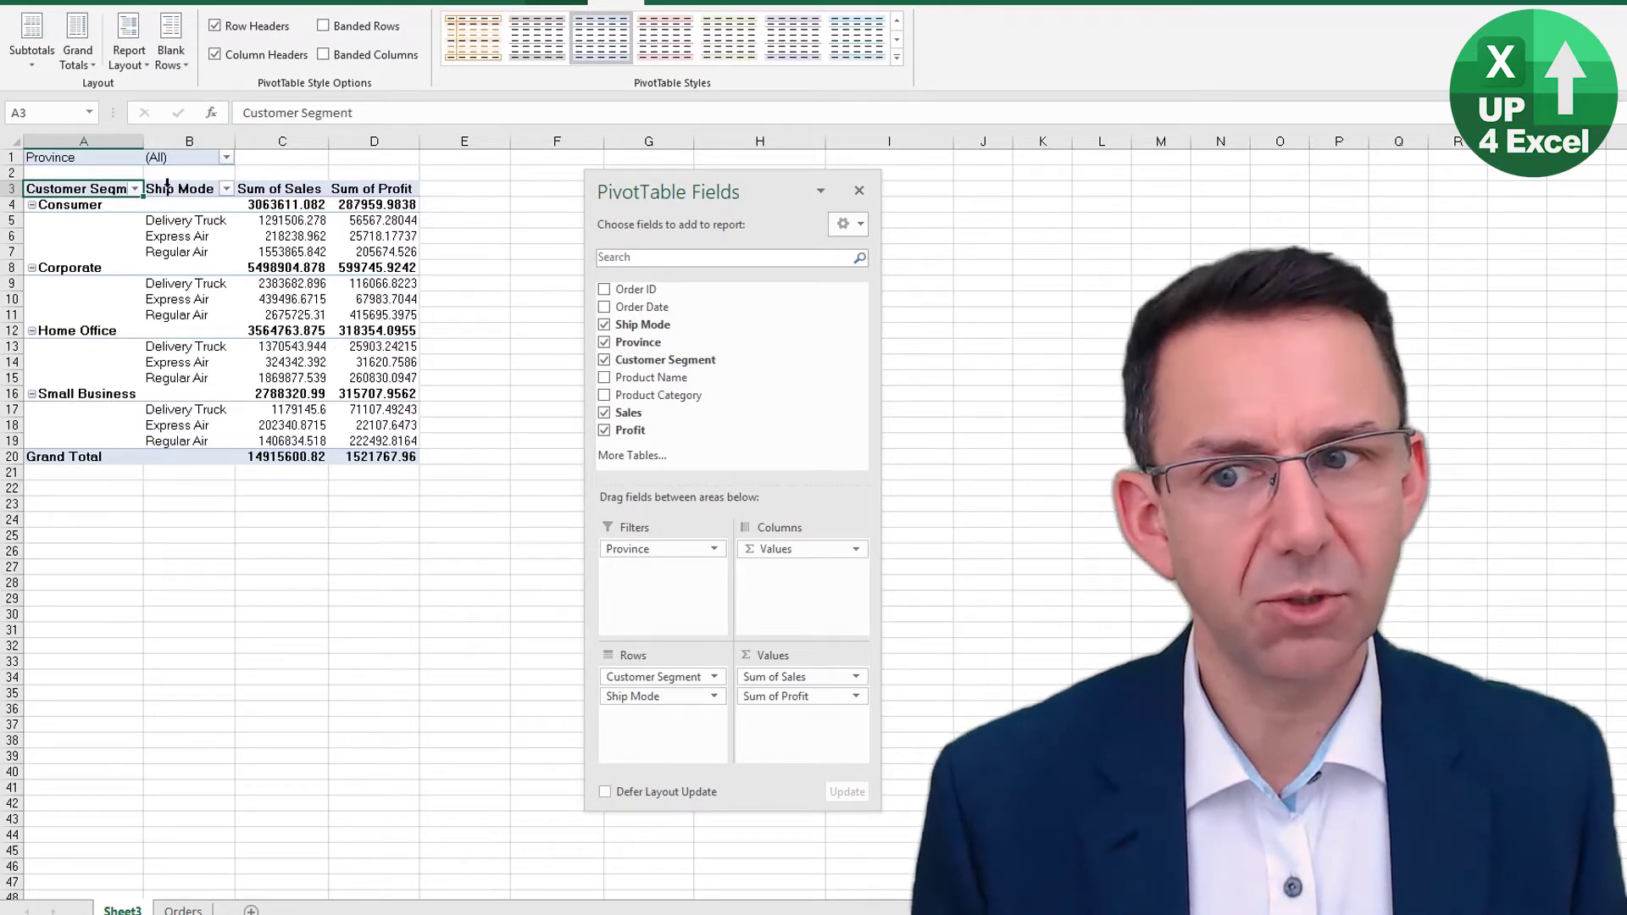
{"action": "left_click", "coordinate": [129, 53]}
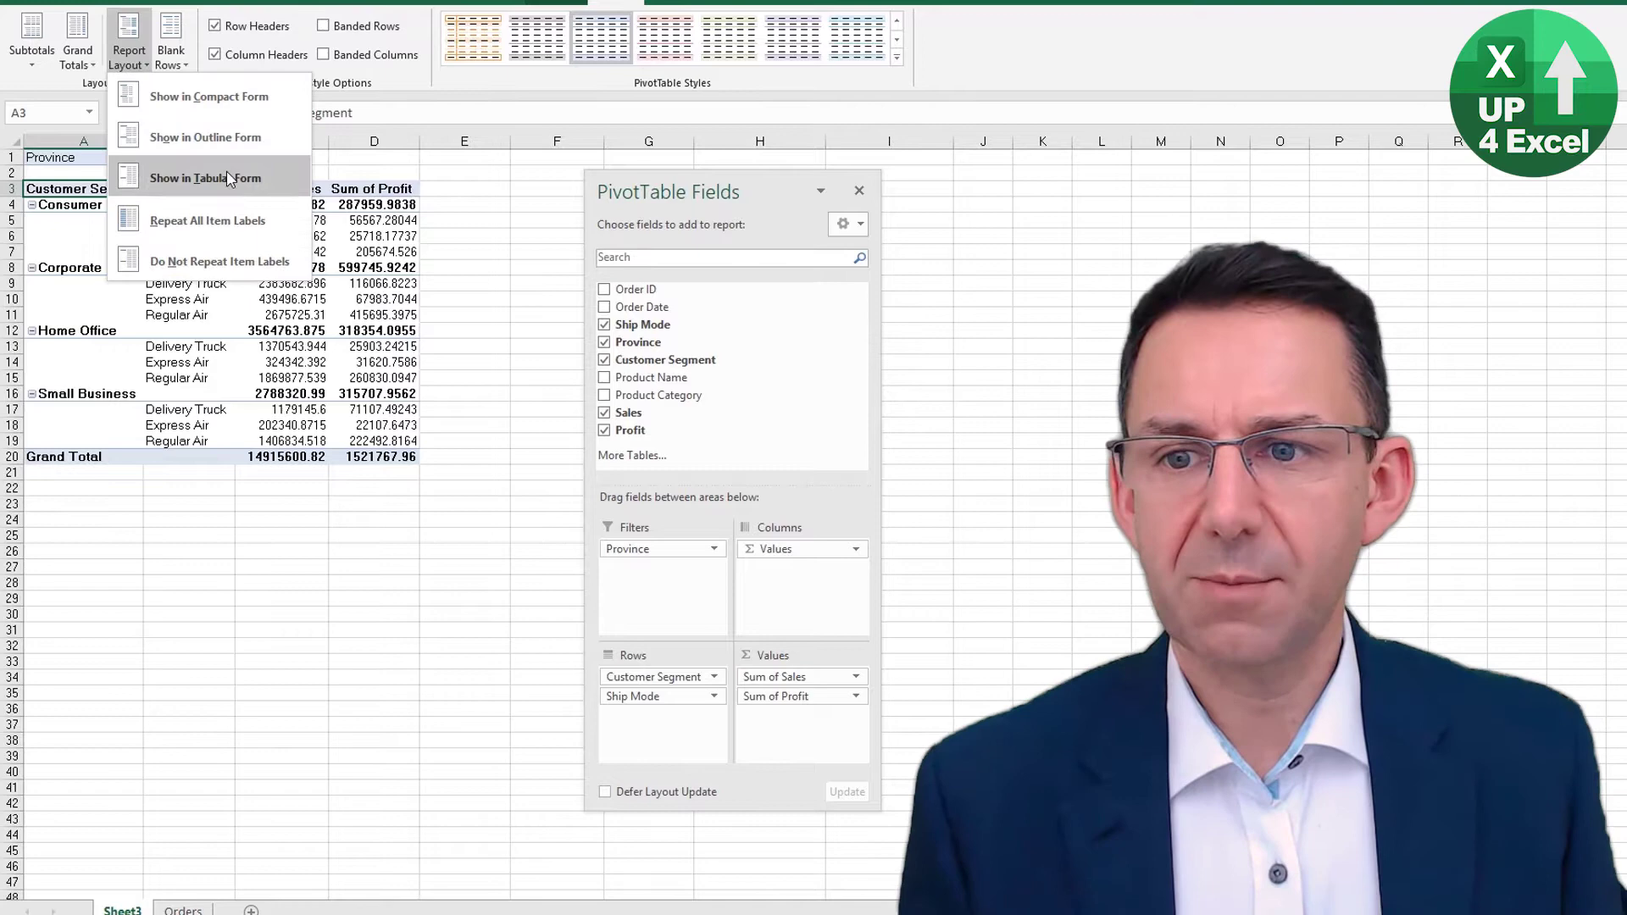
{"action": "left_click", "coordinate": [195, 174]}
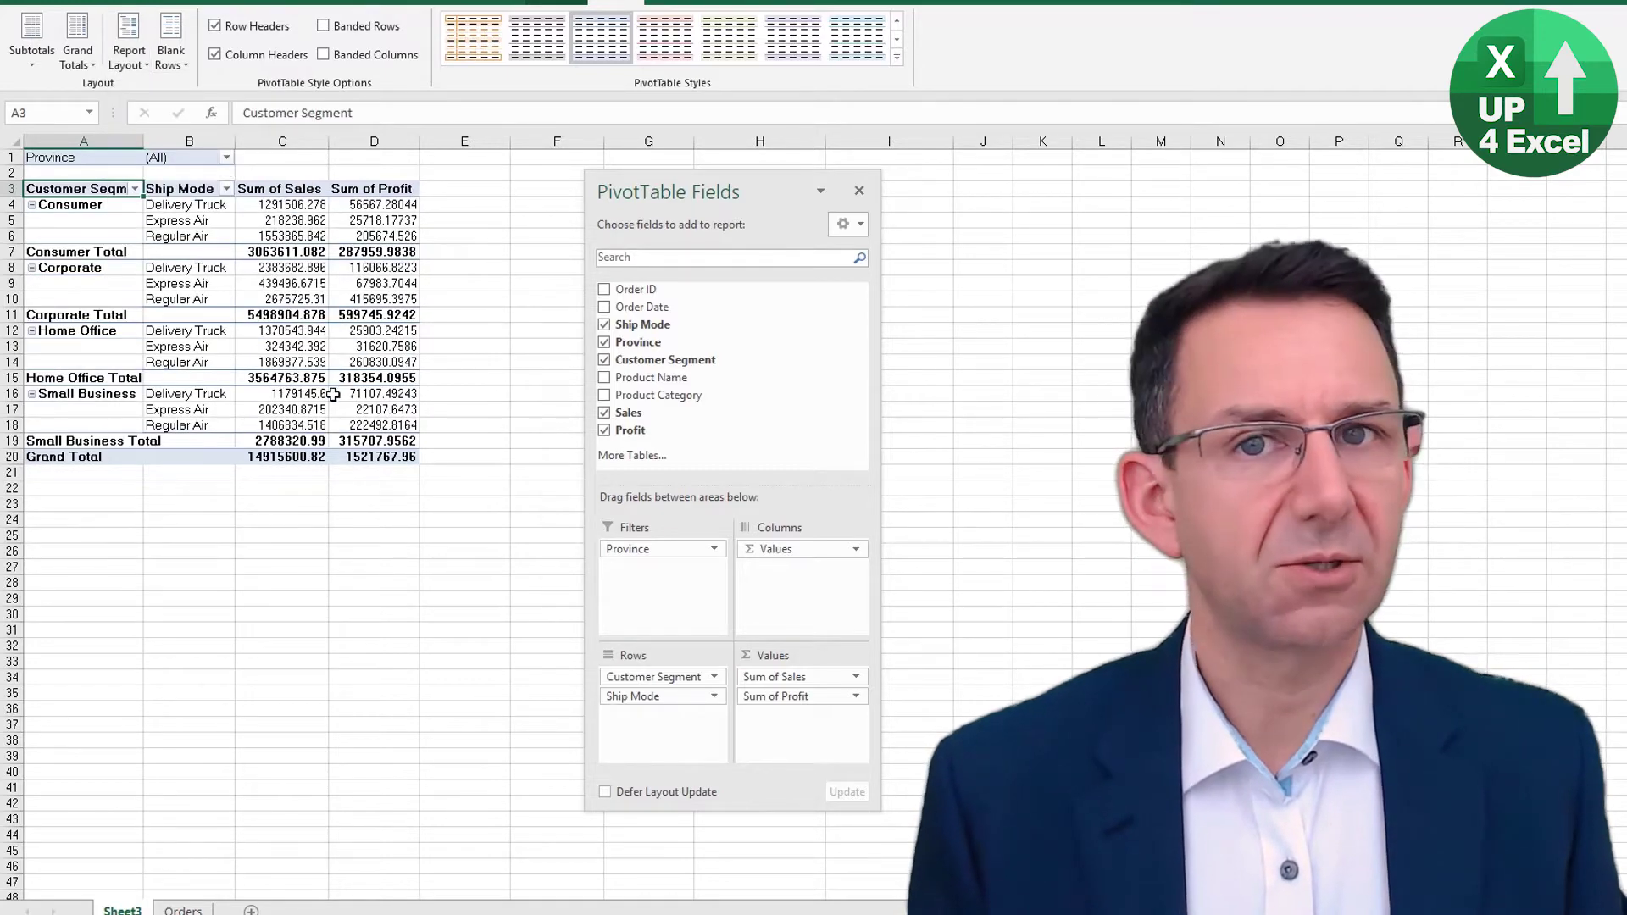
{"action": "left_click", "coordinate": [129, 53]}
- Repeat all item labels and inspect the repeated Consumer label in A5
{"action": "left_click", "coordinate": [250, 235]}
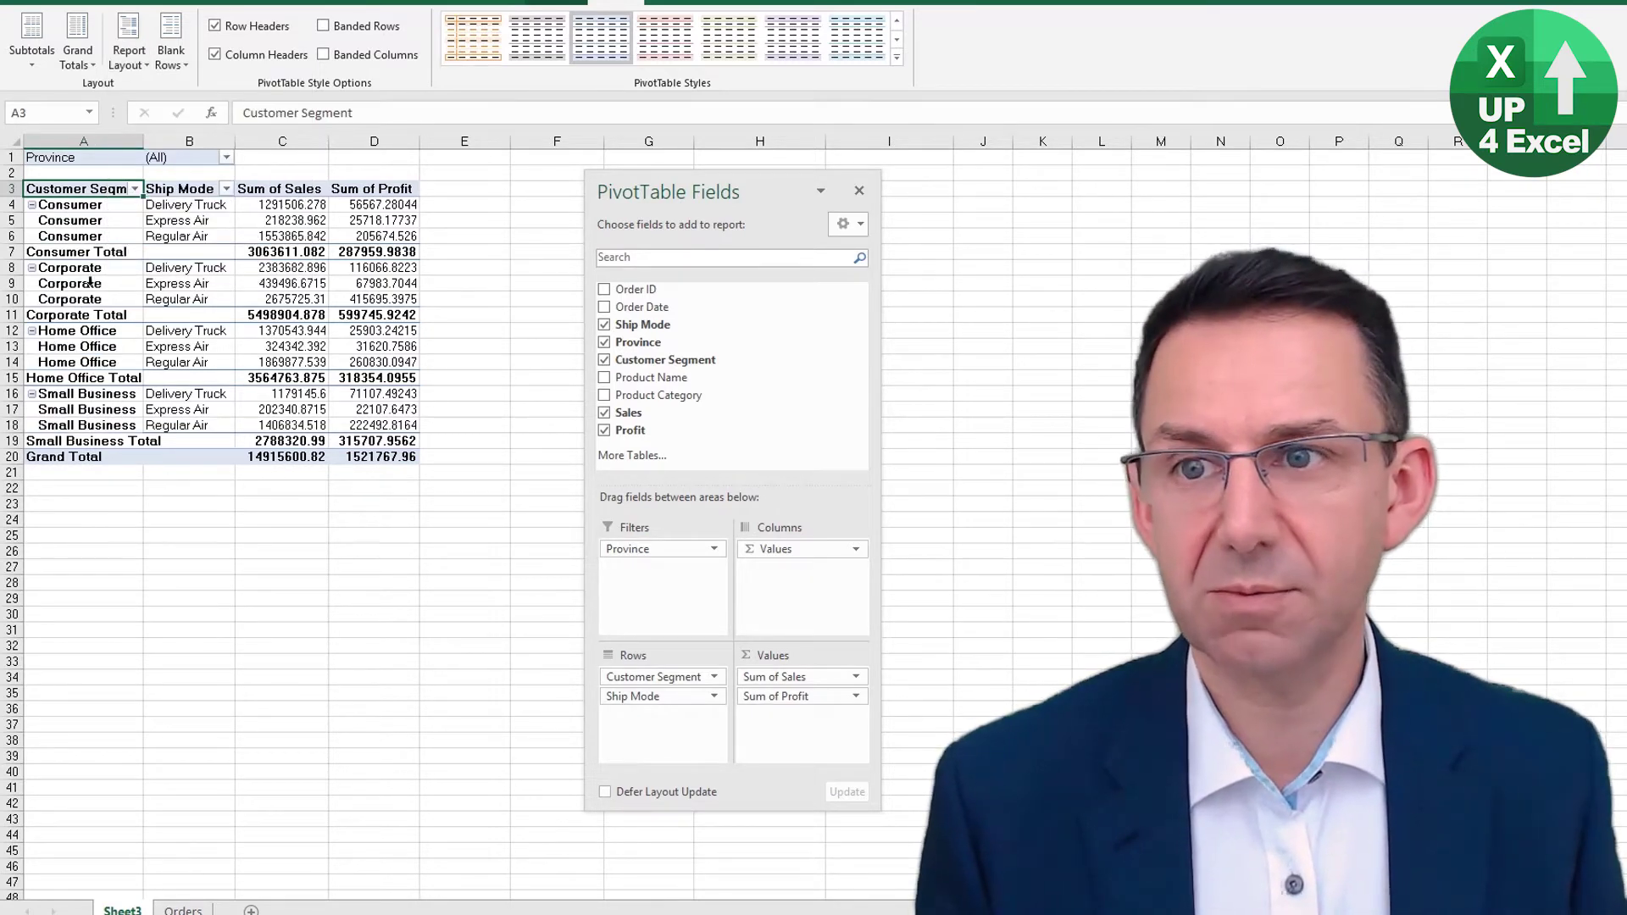
{"action": "left_click", "coordinate": [98, 222]}
{"action": "left_click", "coordinate": [174, 221]}
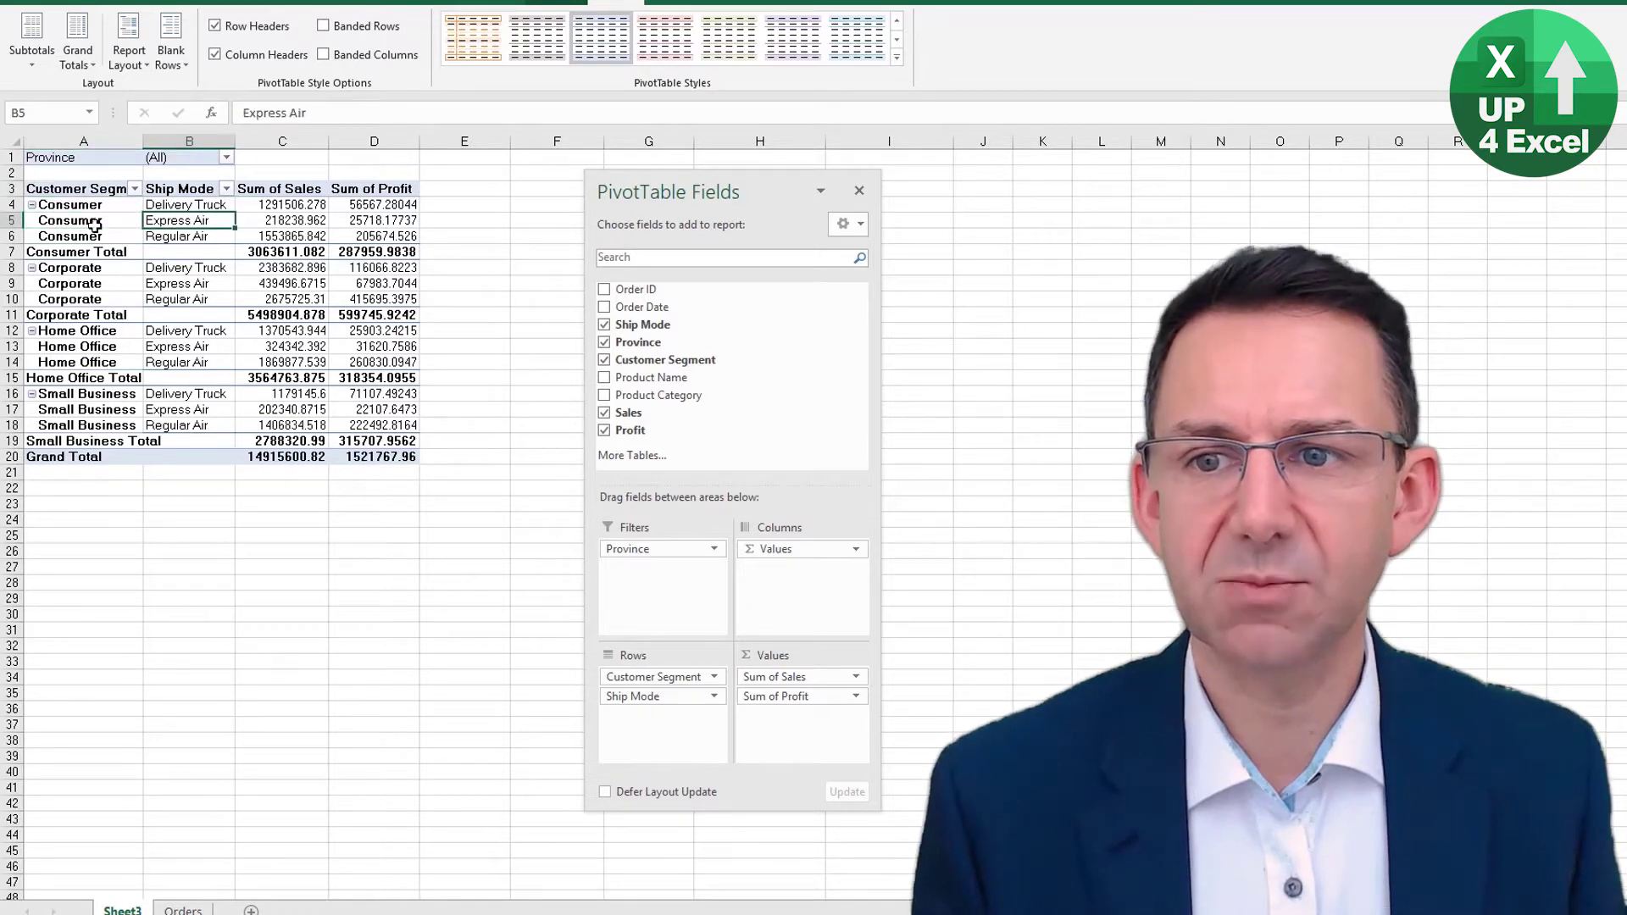
{"action": "left_click", "coordinate": [97, 224]}
- Stop repeating item labels and insert a blank line after each segment
{"action": "left_click", "coordinate": [129, 53]}
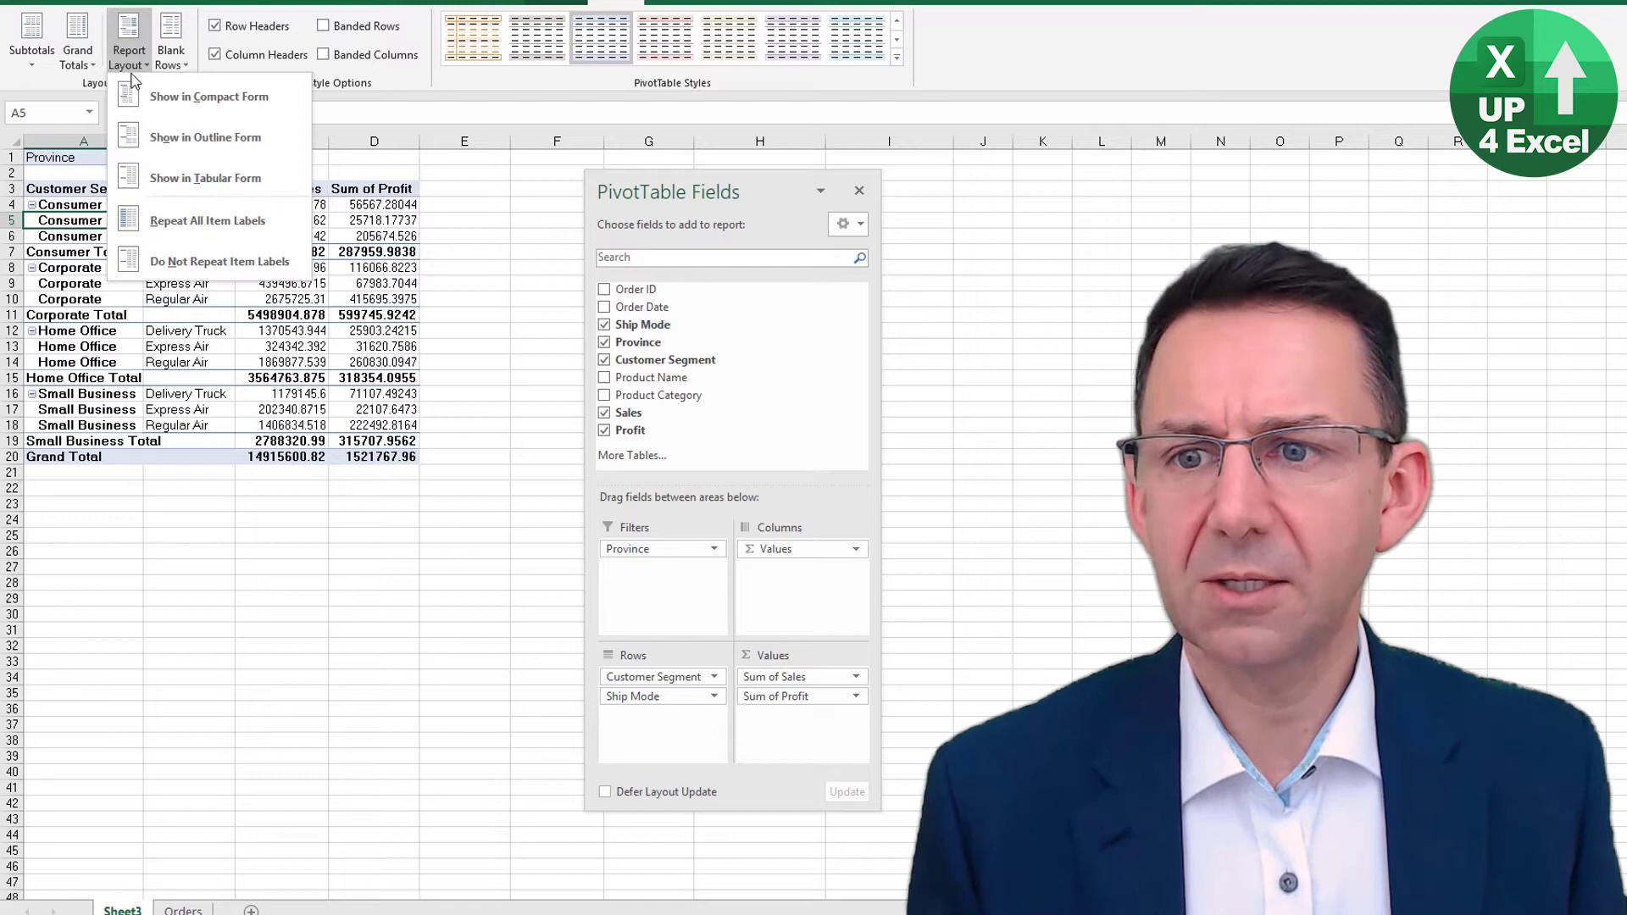
{"action": "left_click", "coordinate": [213, 263]}
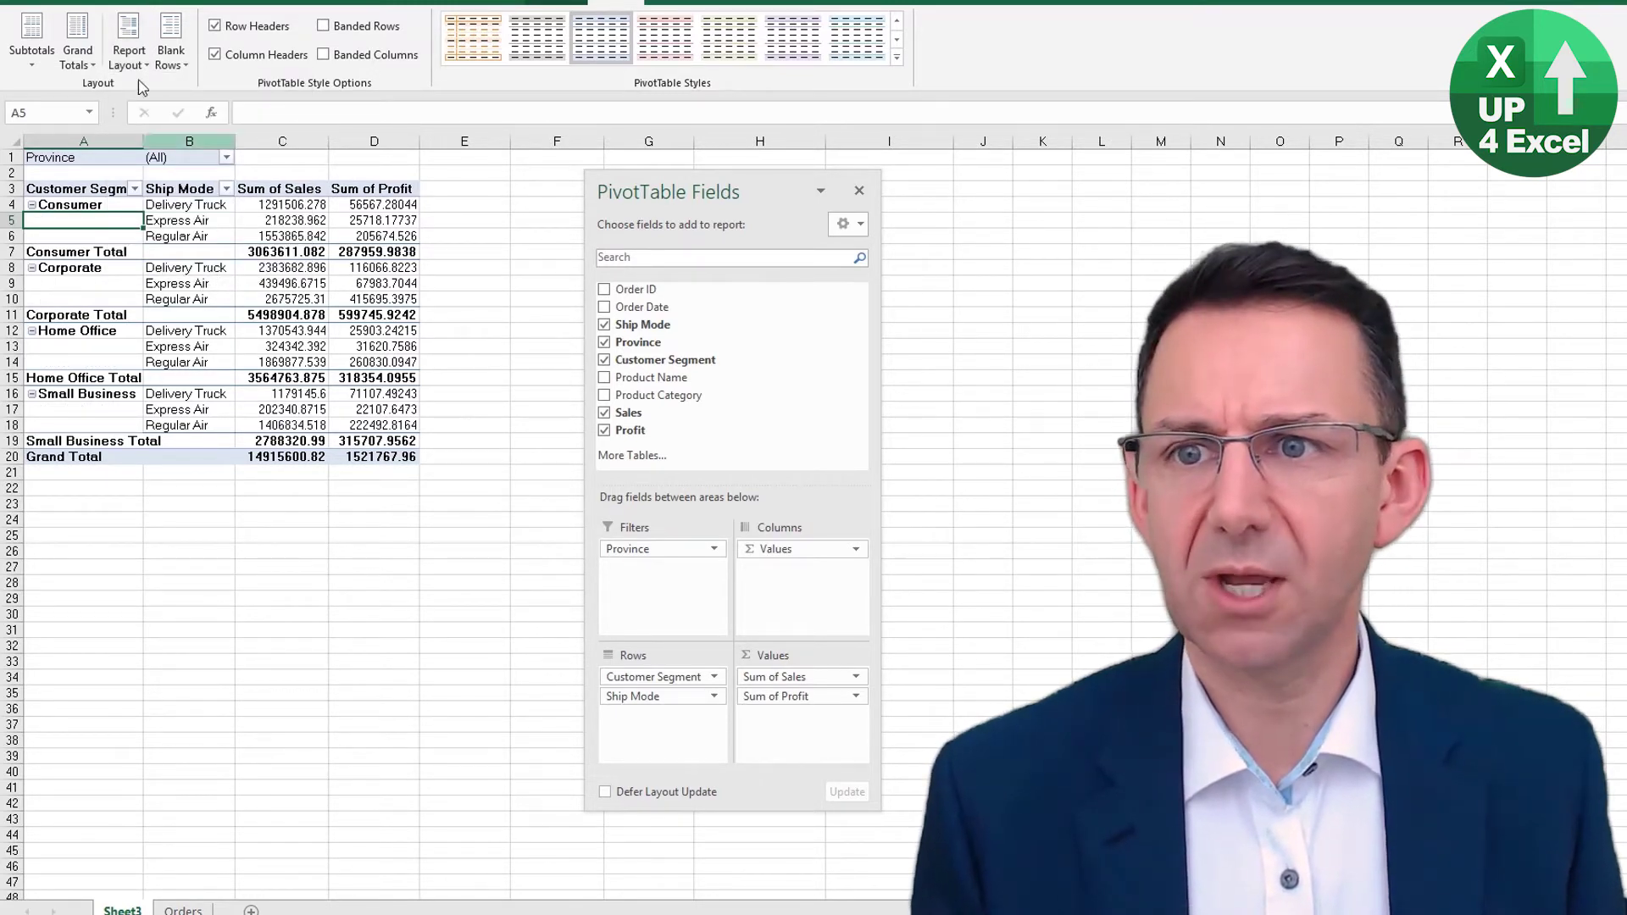
{"action": "left_click", "coordinate": [167, 61]}
{"action": "left_click", "coordinate": [220, 97]}
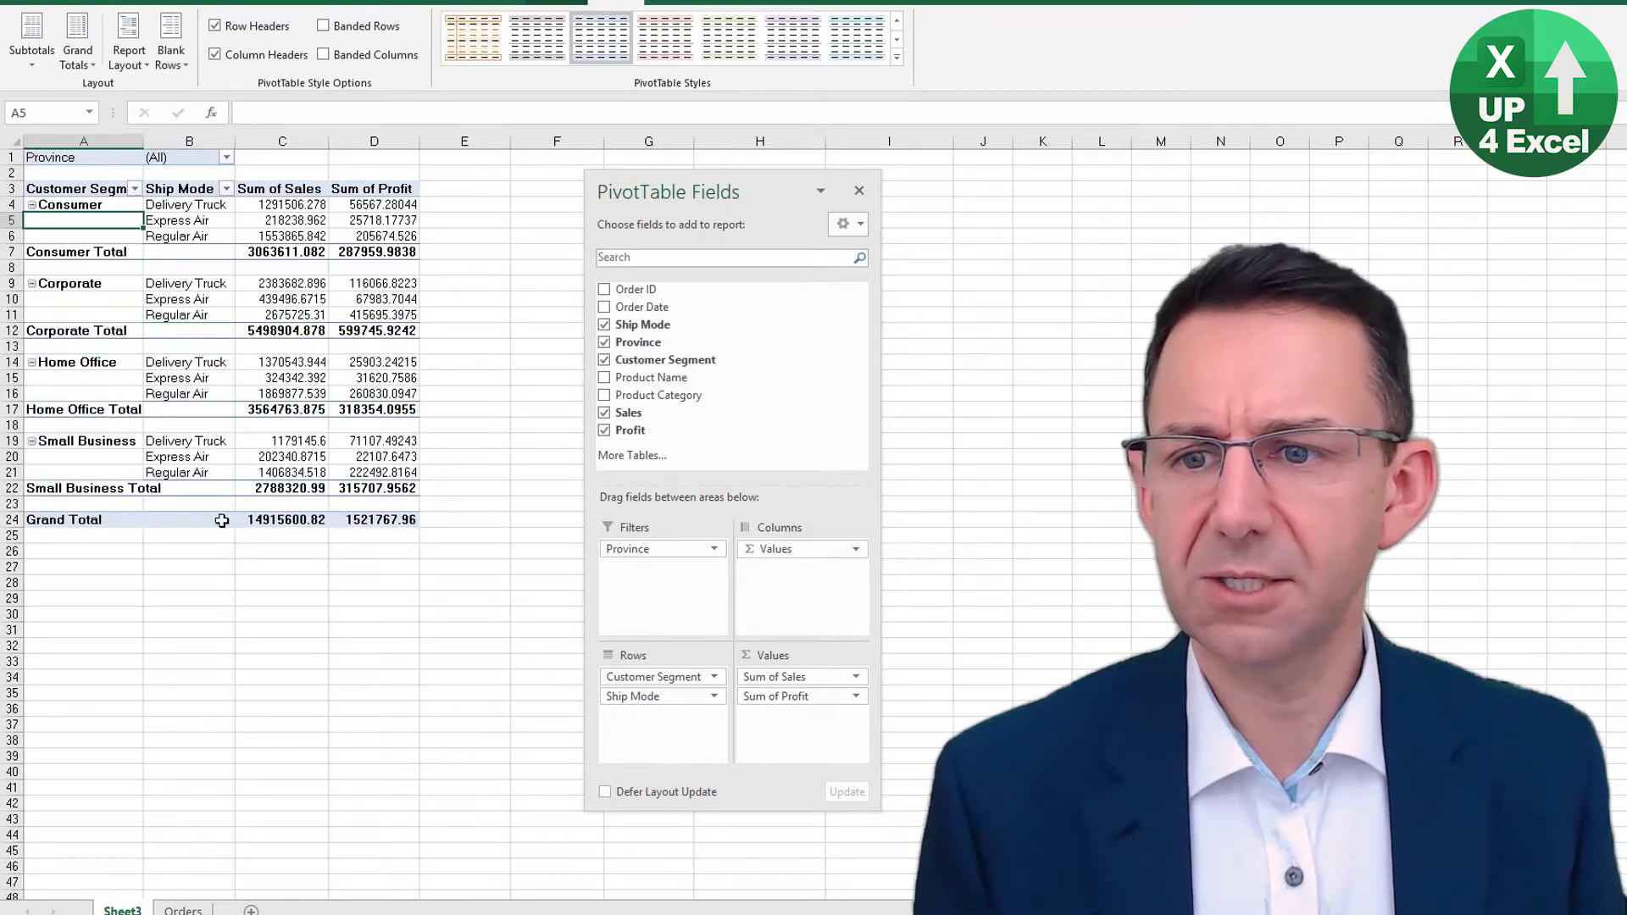
- Switch the pivot back to Compact Form with segment subtotals at the bottom of each group
{"action": "left_click", "coordinate": [79, 47]}
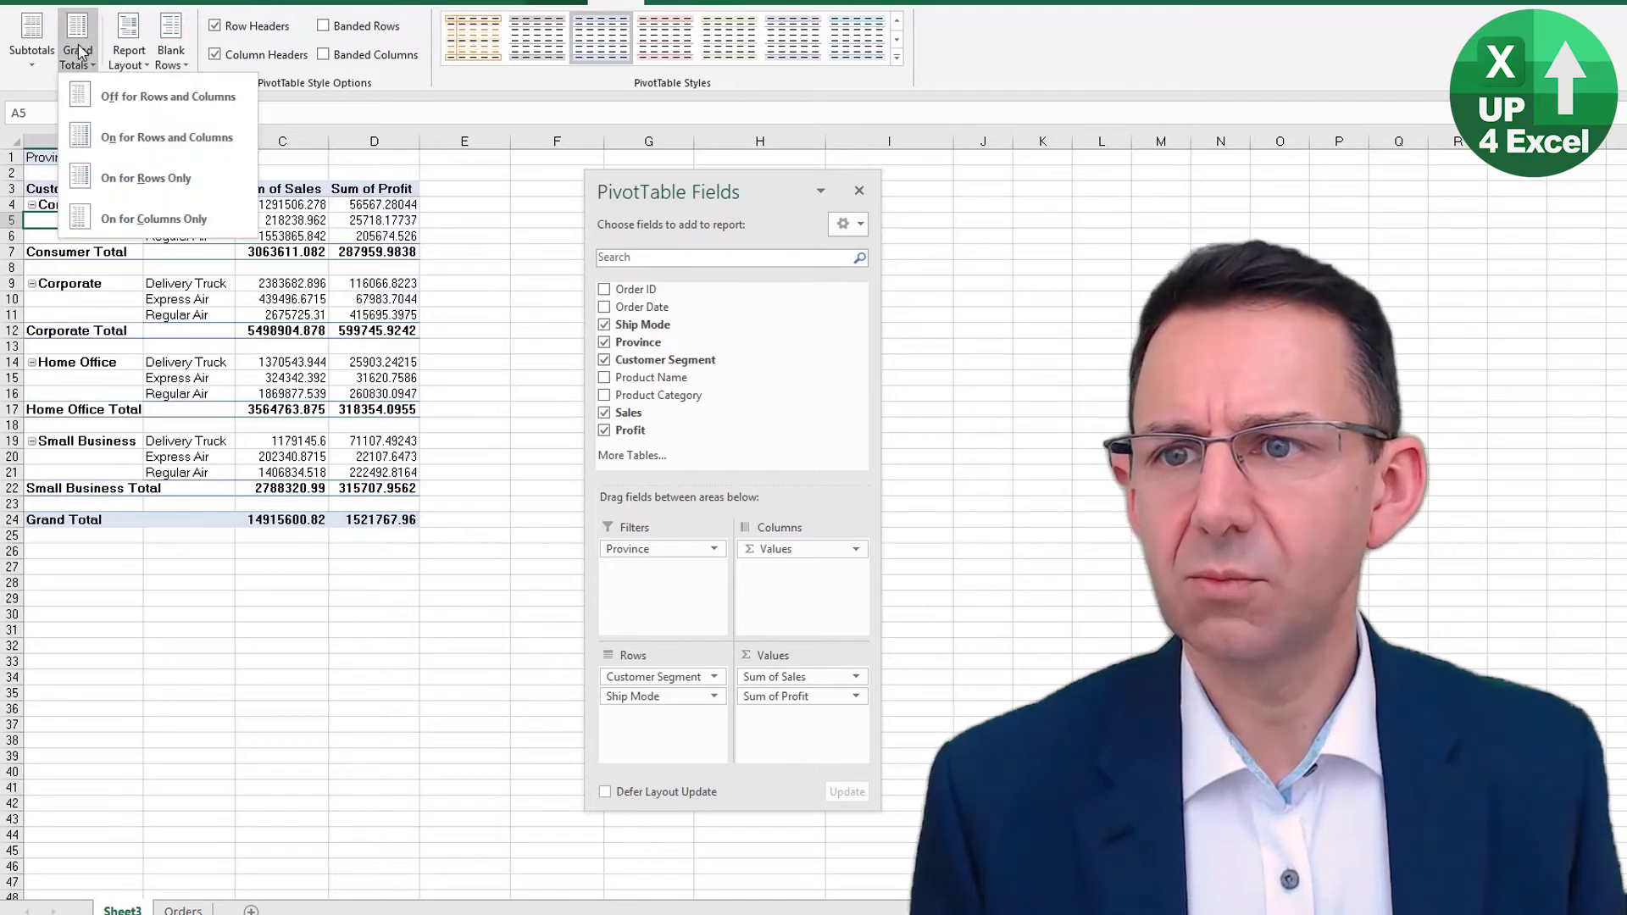
{"action": "left_click", "coordinate": [144, 52]}
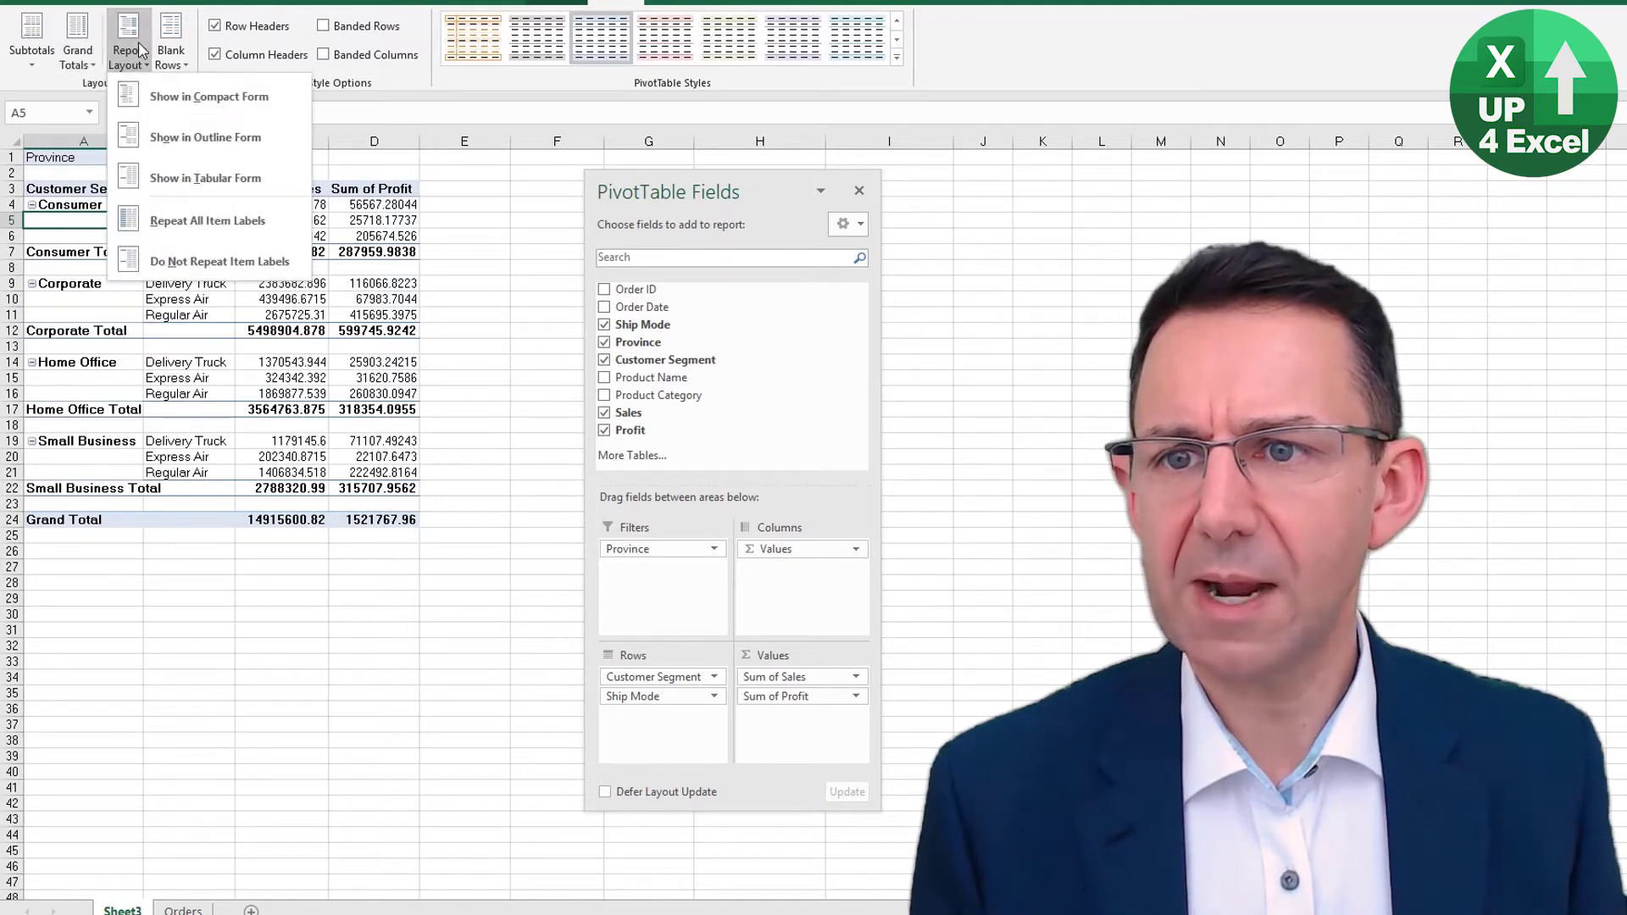
{"action": "left_click", "coordinate": [196, 98]}
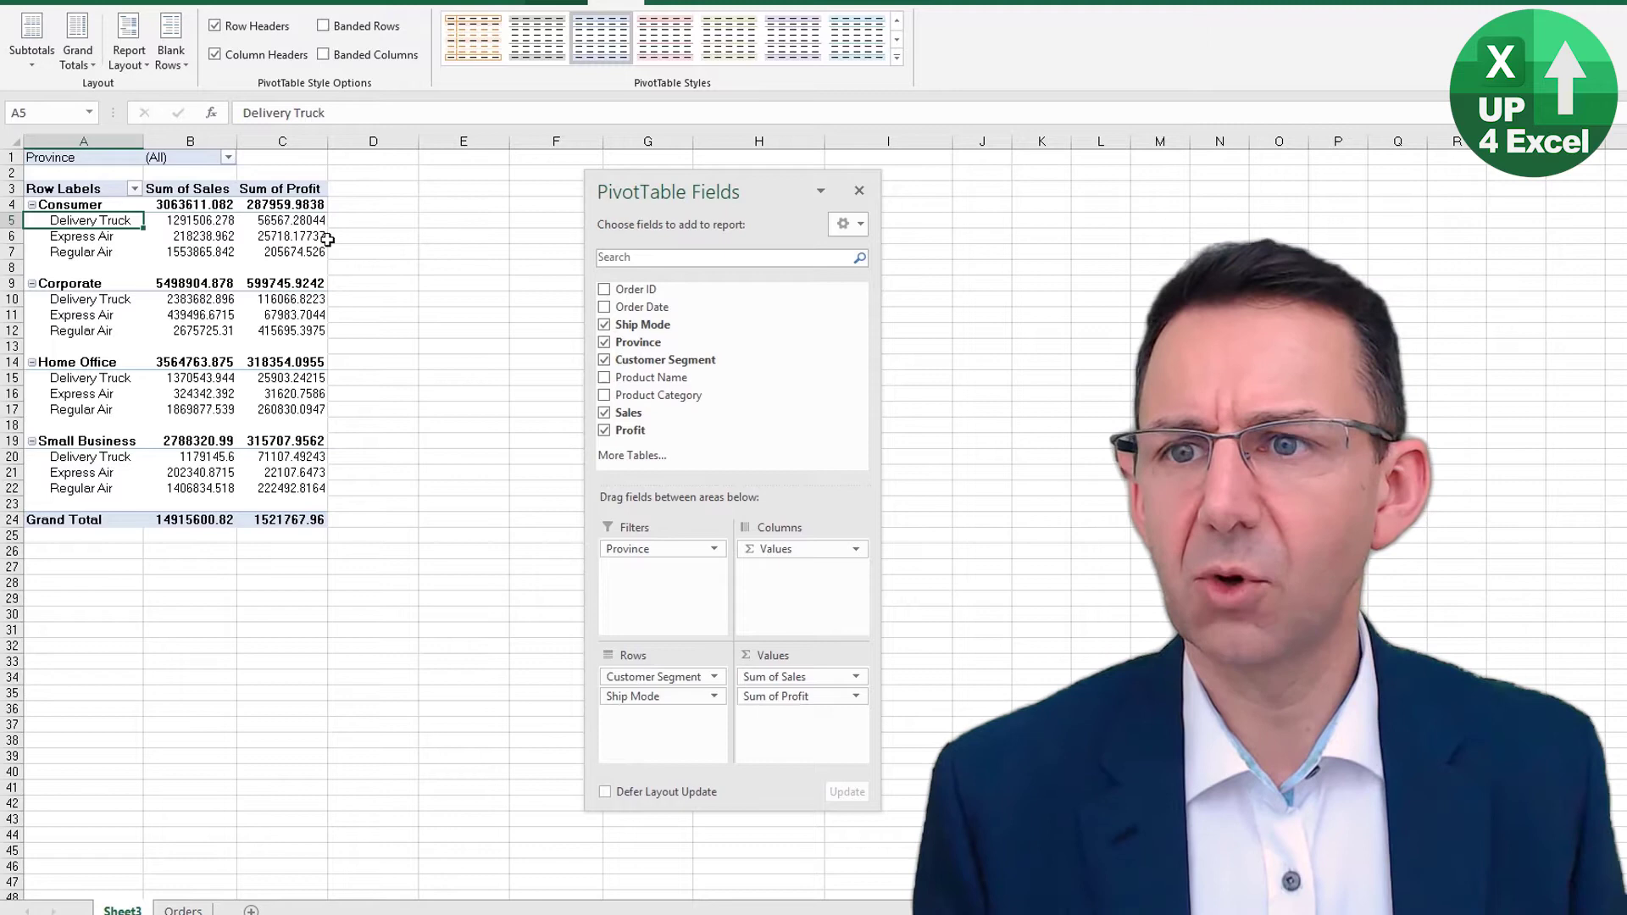
{"action": "left_click", "coordinate": [85, 66]}
{"action": "left_click", "coordinate": [84, 66]}
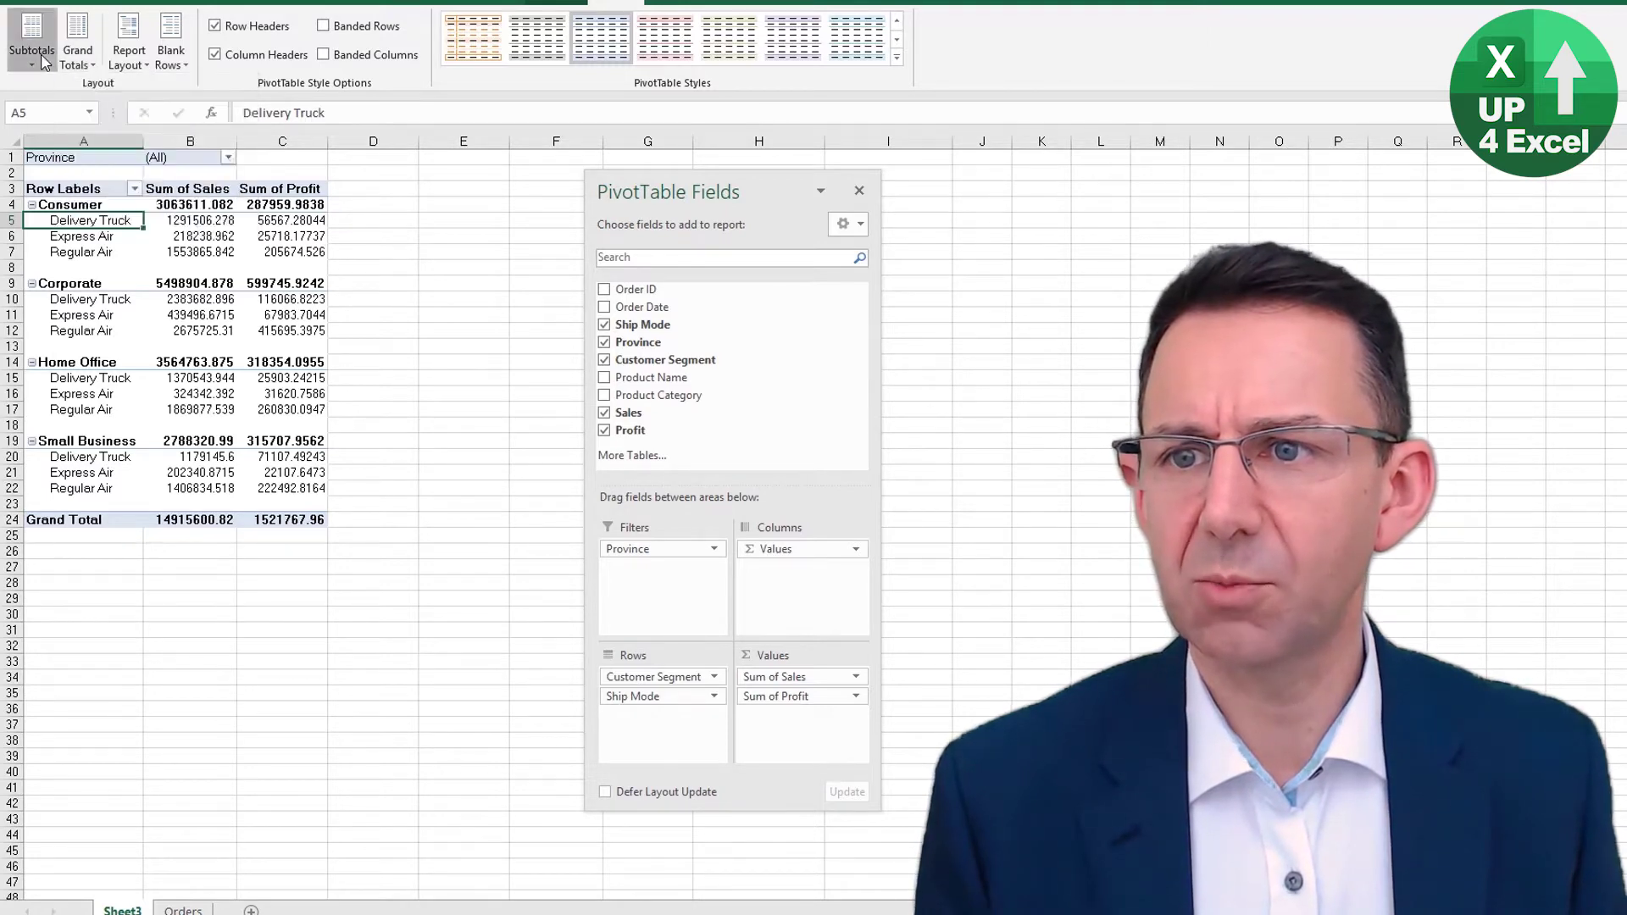
{"action": "left_click", "coordinate": [33, 51]}
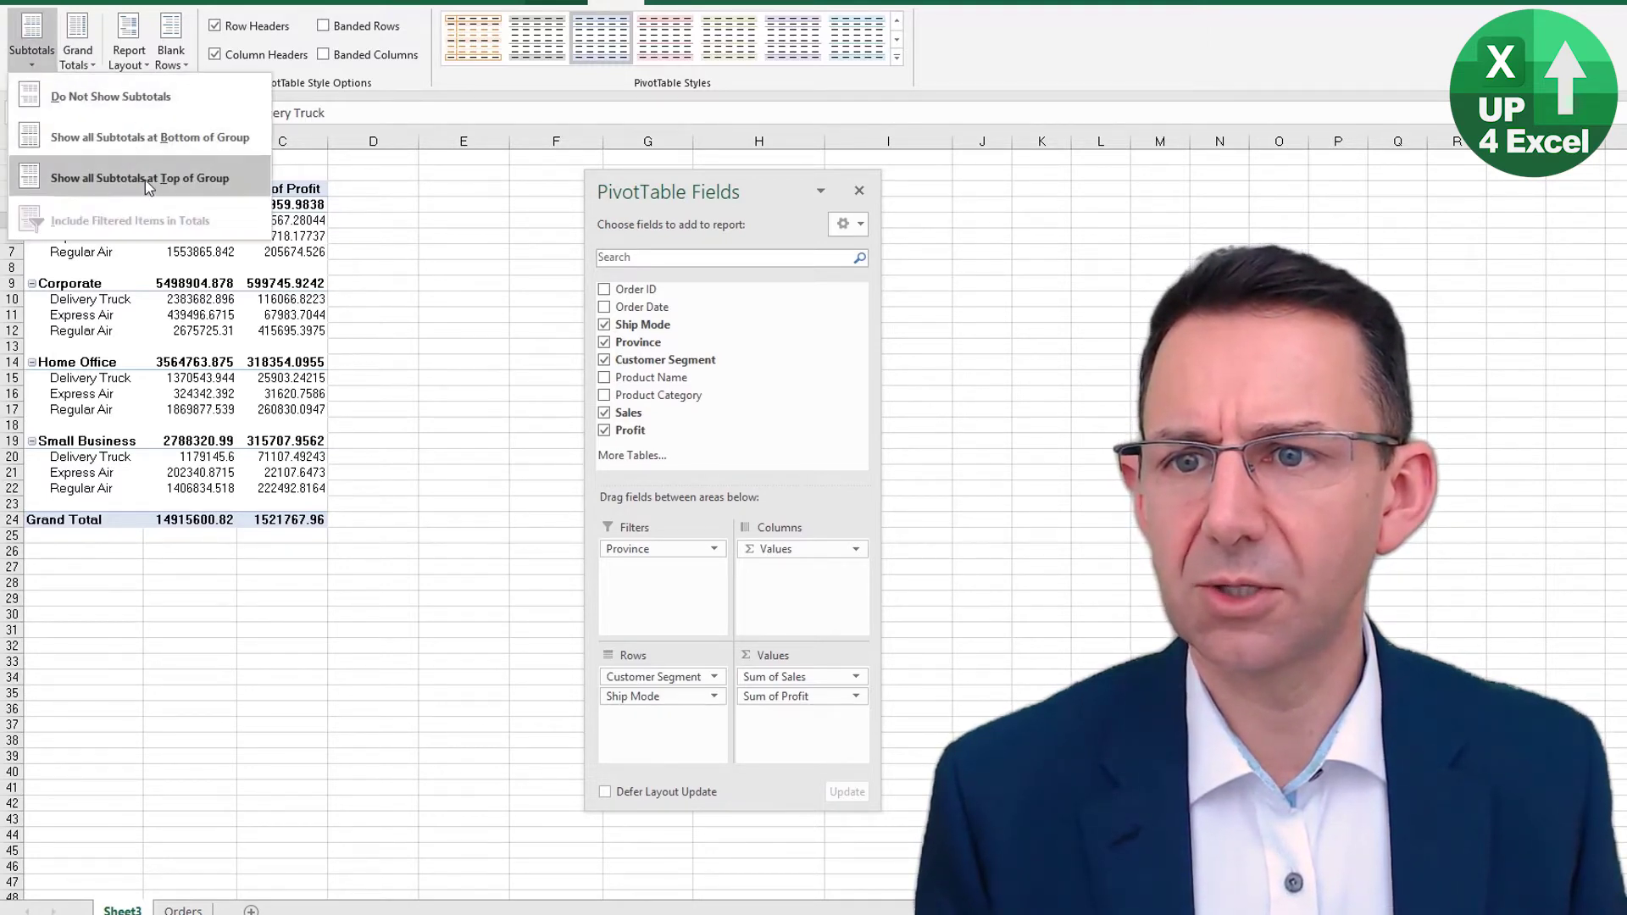
{"action": "left_click", "coordinate": [165, 139]}
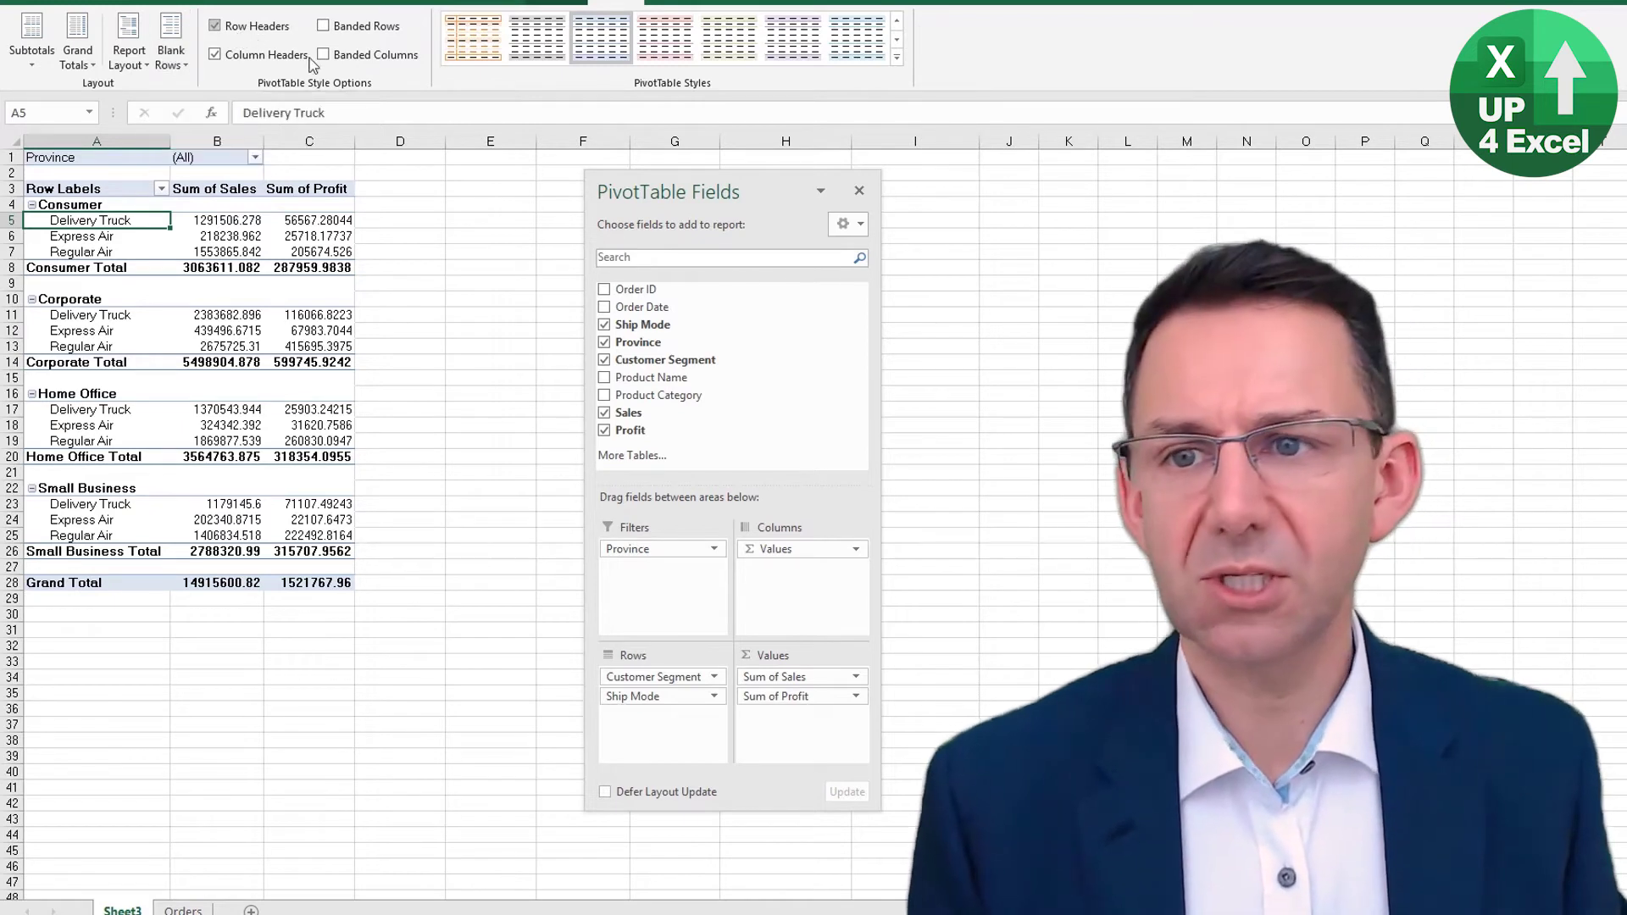
- Toggle Row Headers and Column Headers styling off and on, leaving both enabled
{"action": "left_click", "coordinate": [216, 27]}
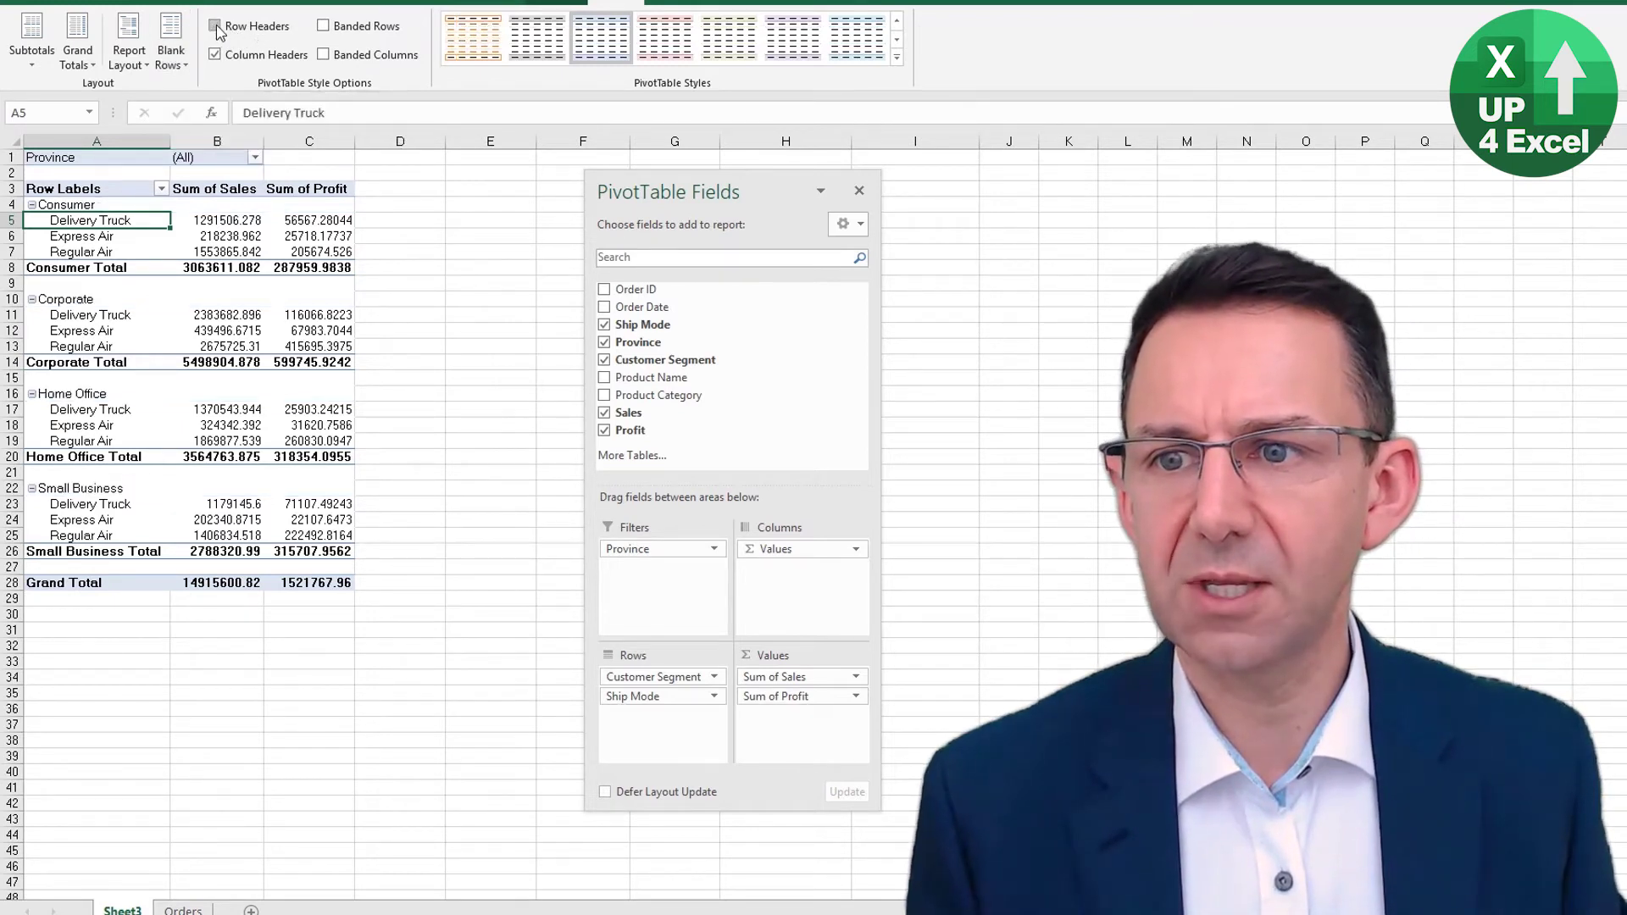
{"action": "left_click", "coordinate": [216, 27]}
{"action": "left_click", "coordinate": [216, 27]}
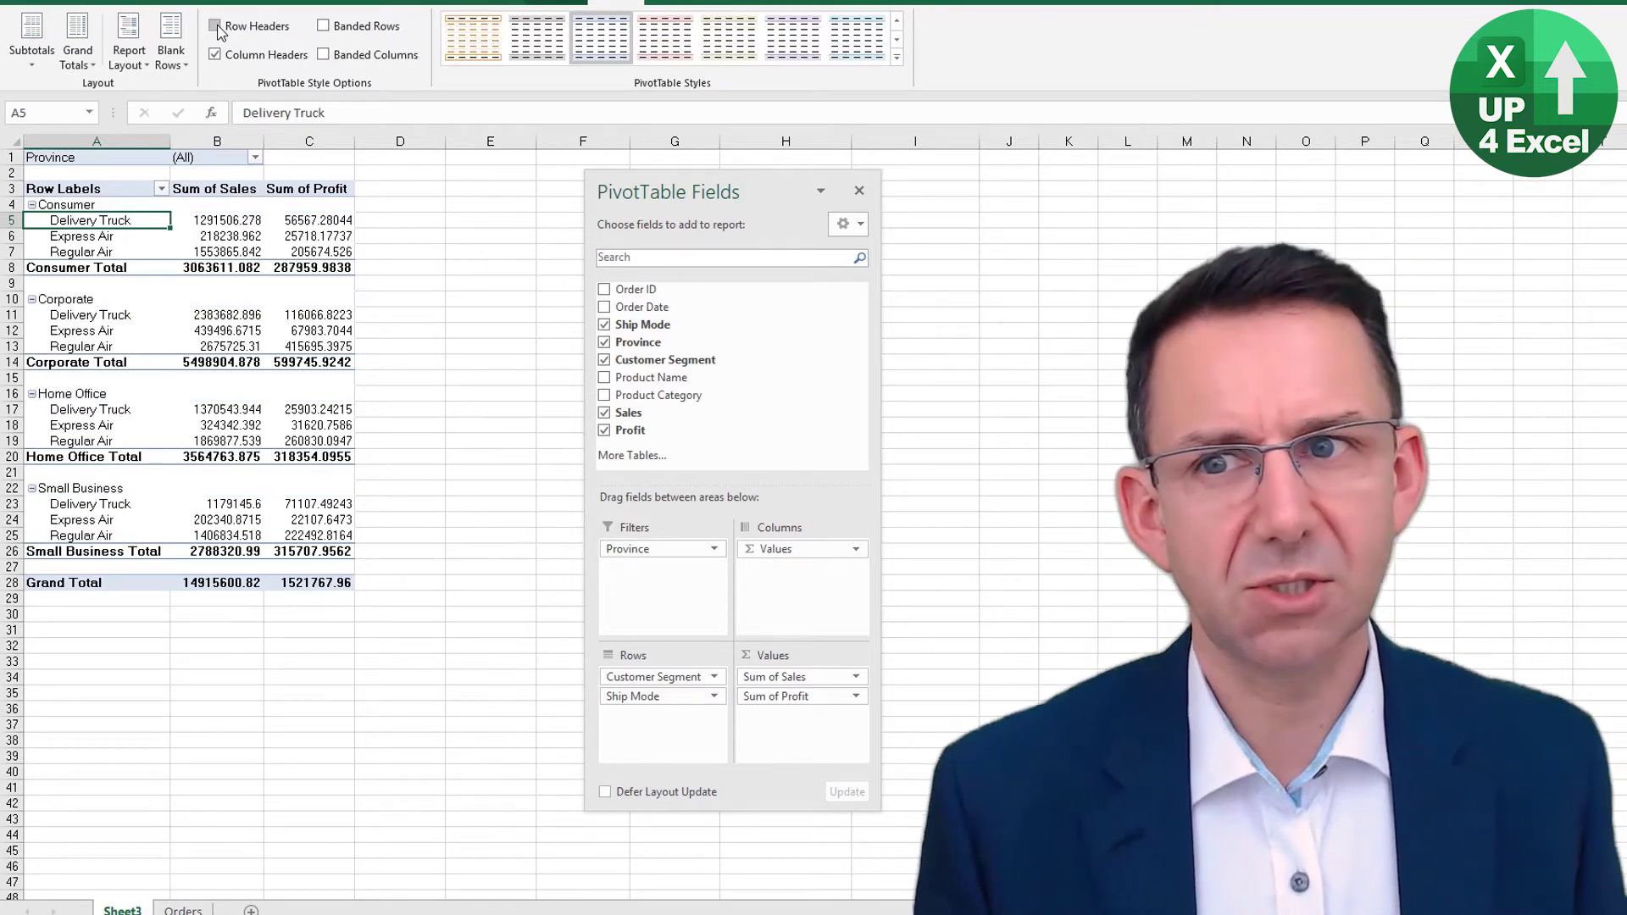
{"action": "left_click", "coordinate": [216, 27]}
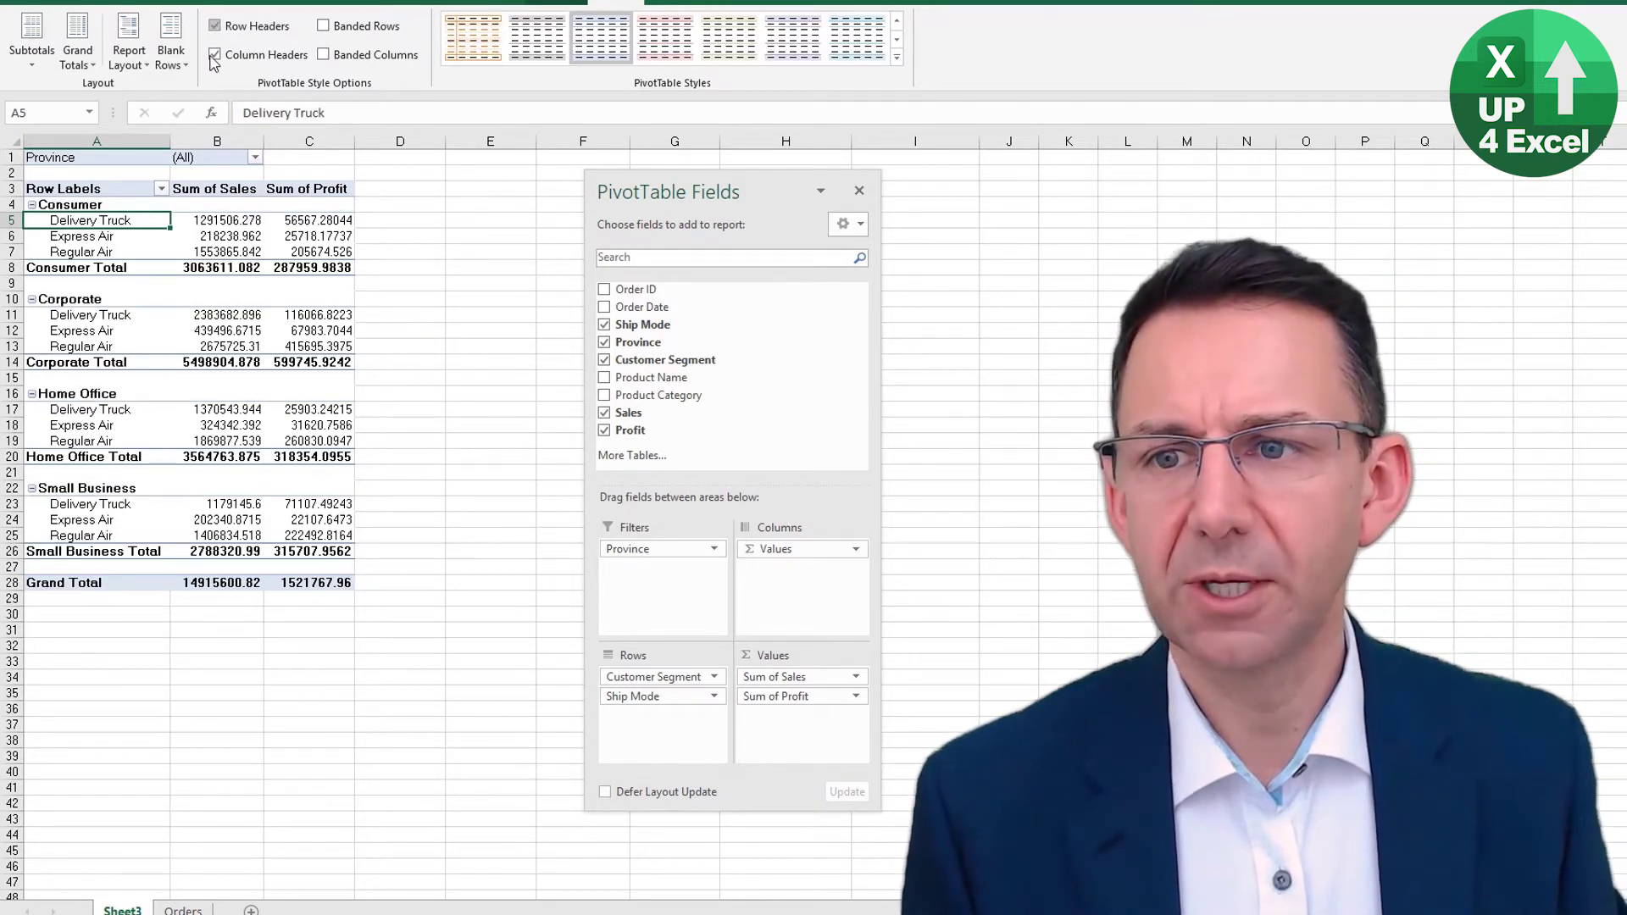
{"action": "left_click", "coordinate": [216, 55]}
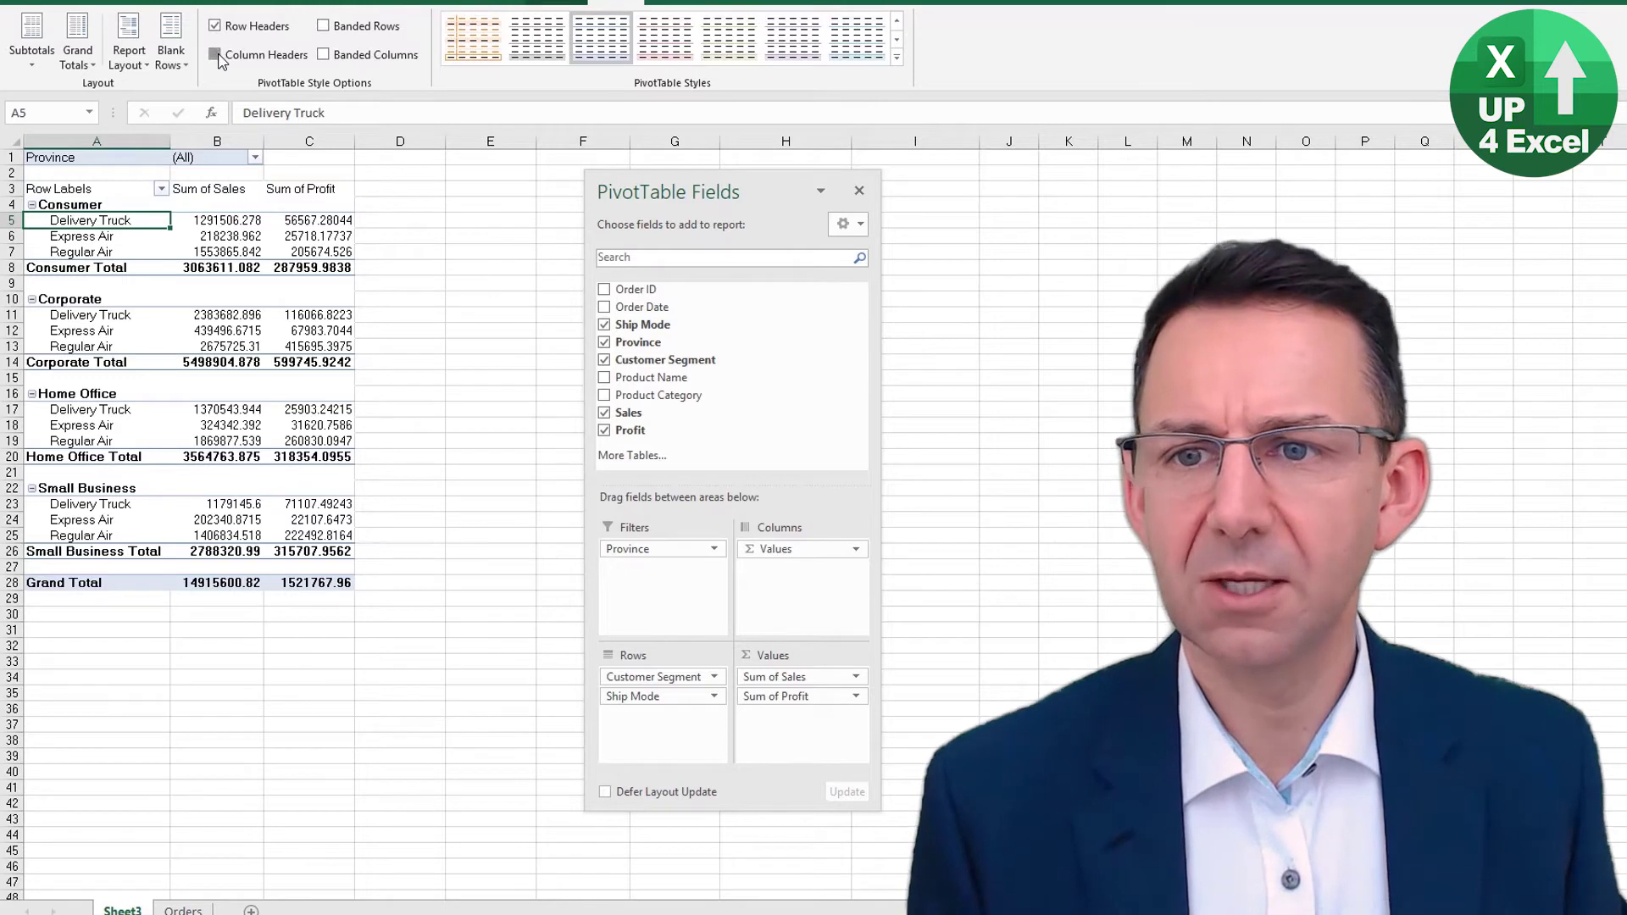
{"action": "left_click", "coordinate": [216, 55]}
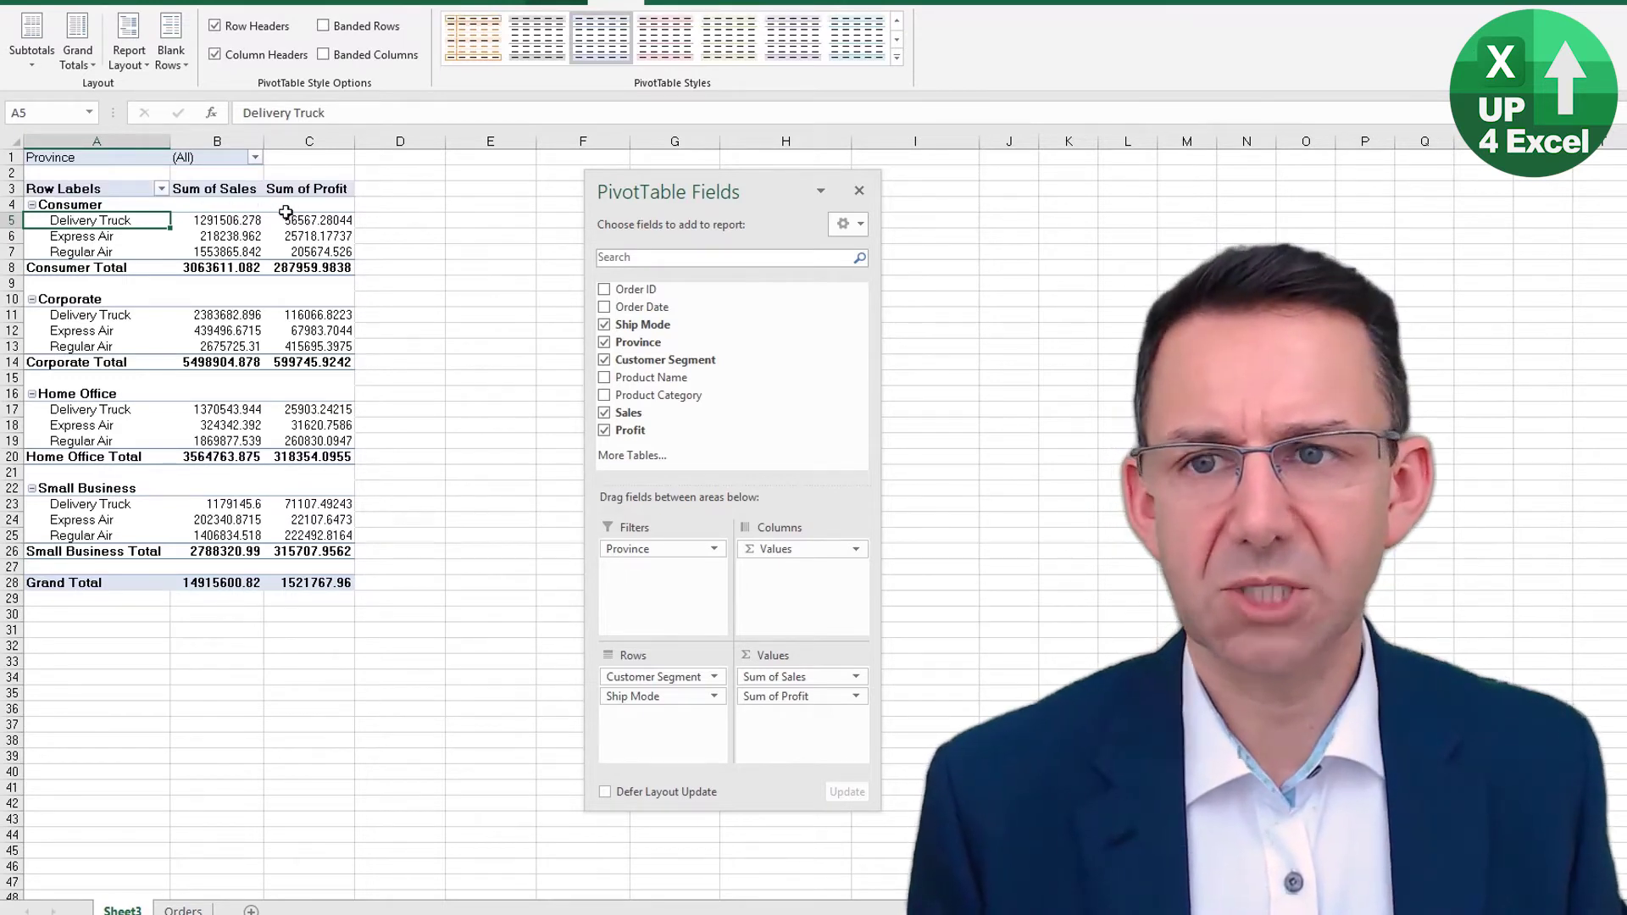
- Try banded rows and banded columns, then turn both off again
{"action": "left_click", "coordinate": [324, 27]}
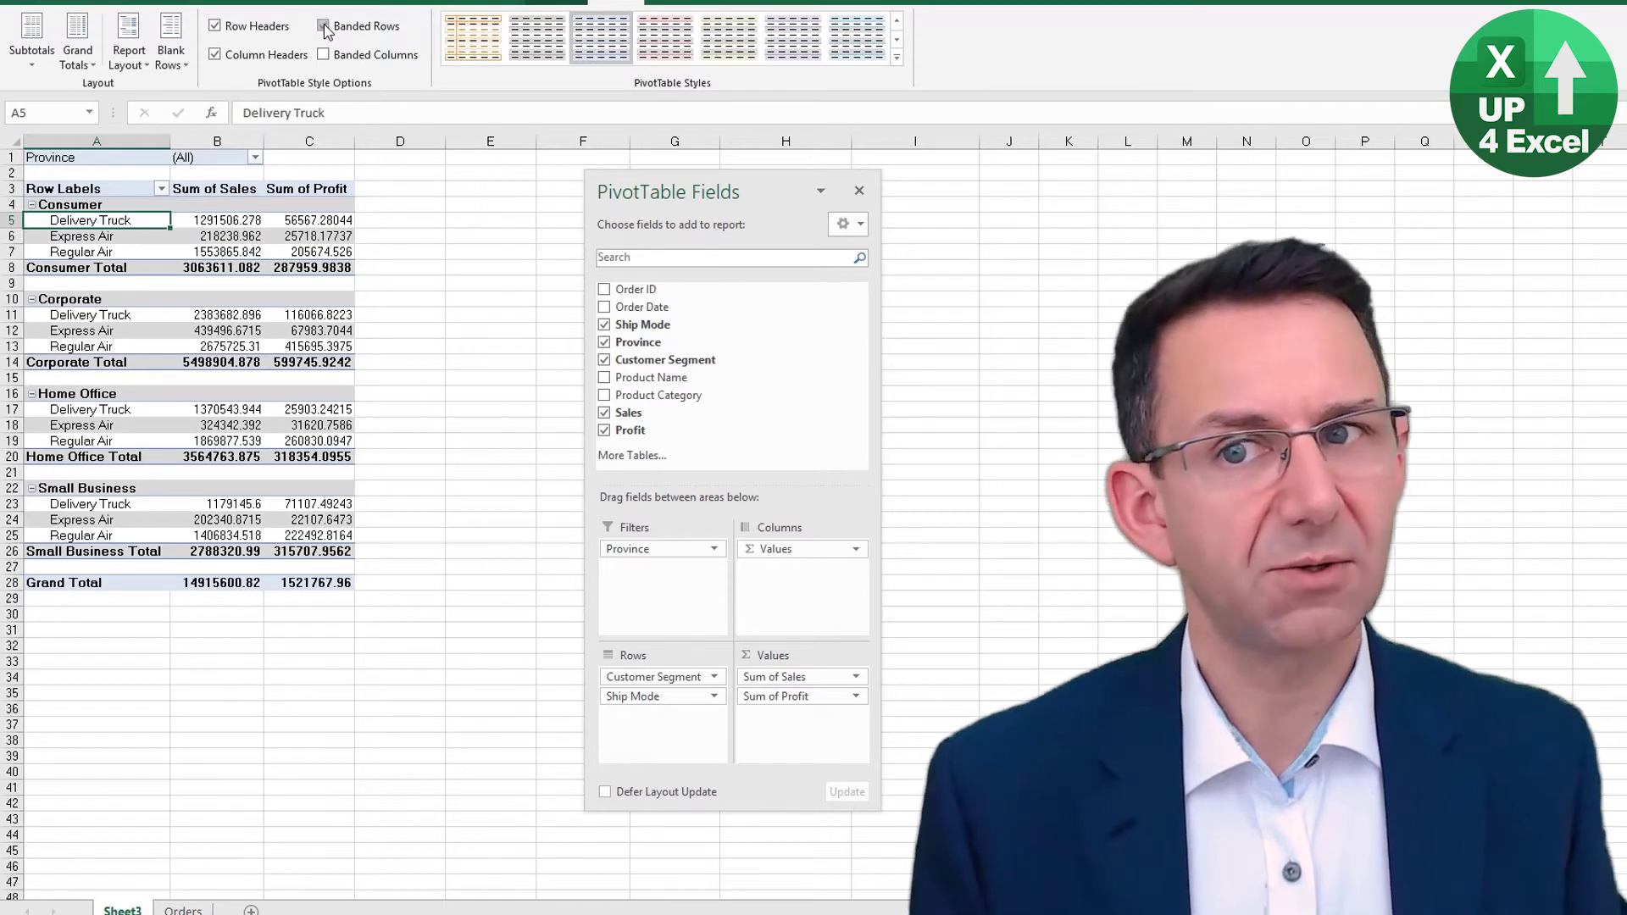
{"action": "left_click", "coordinate": [323, 26]}
{"action": "left_click", "coordinate": [323, 55]}
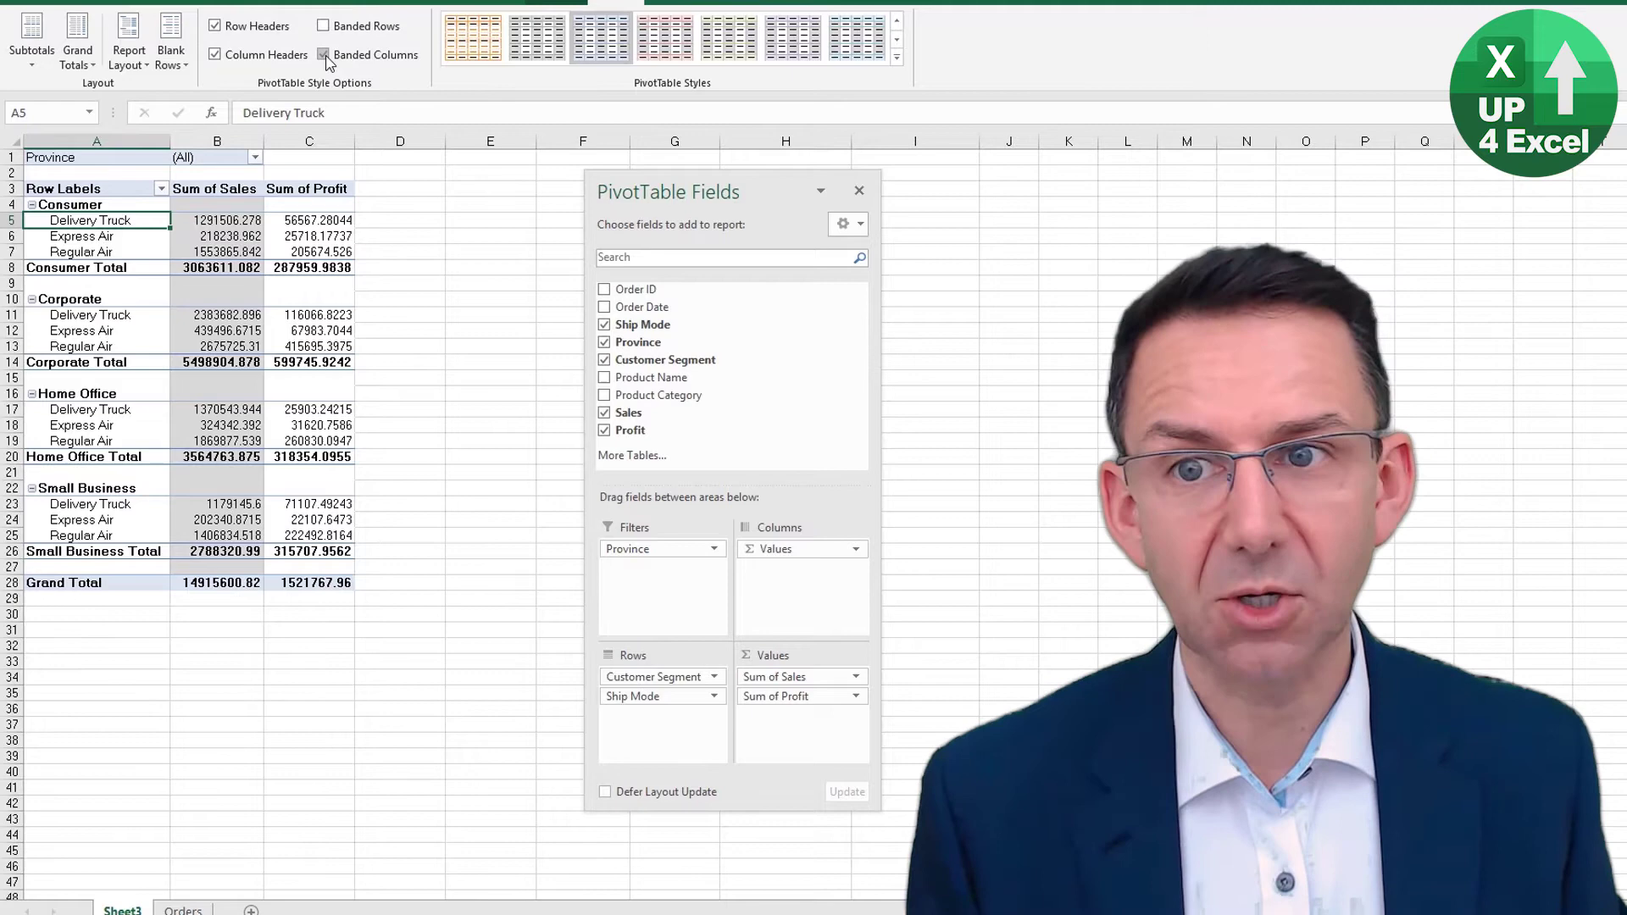
{"action": "left_click", "coordinate": [325, 56]}
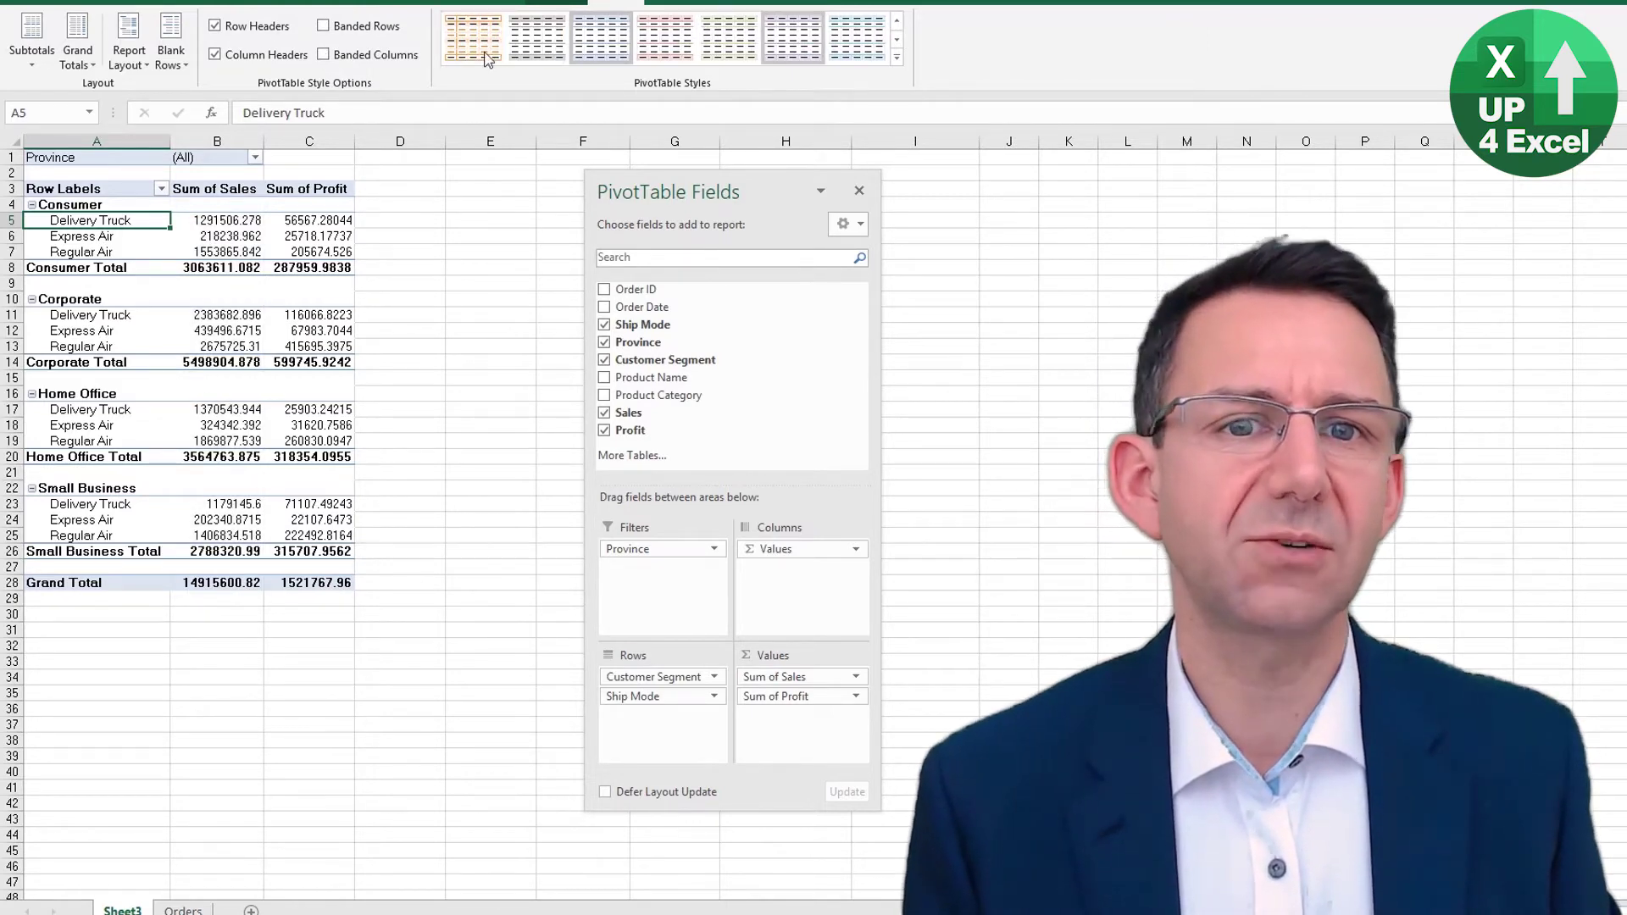
- Apply a Light style from the PivotTable Styles gallery to the sales and profit pivot
{"action": "left_click", "coordinate": [897, 58]}
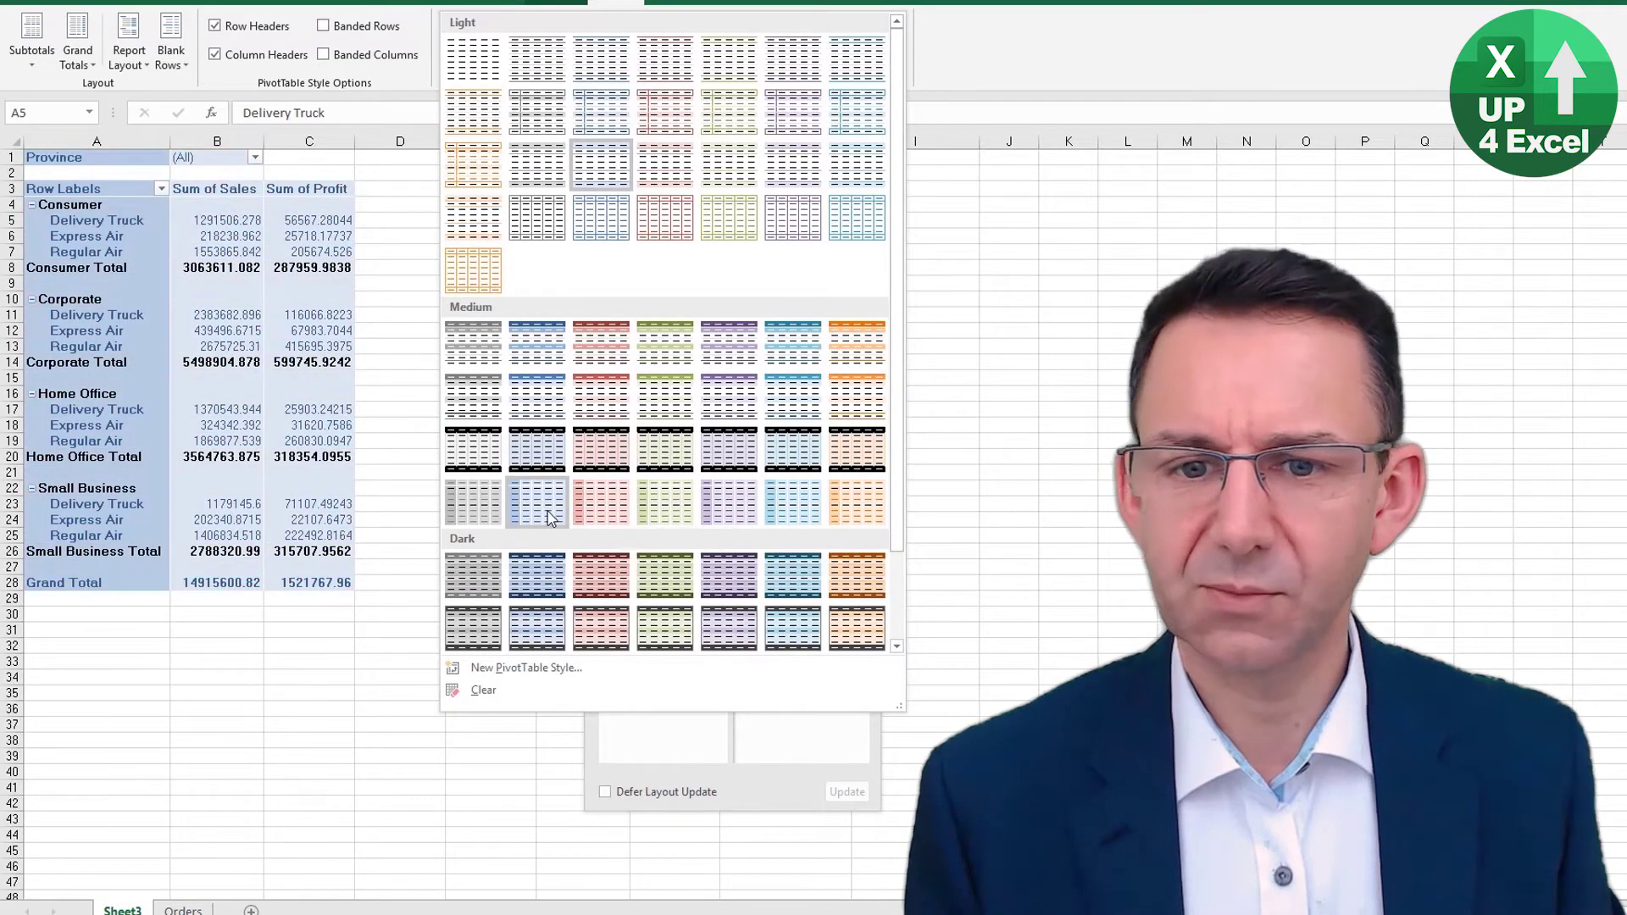
{"action": "left_click", "coordinate": [613, 167]}
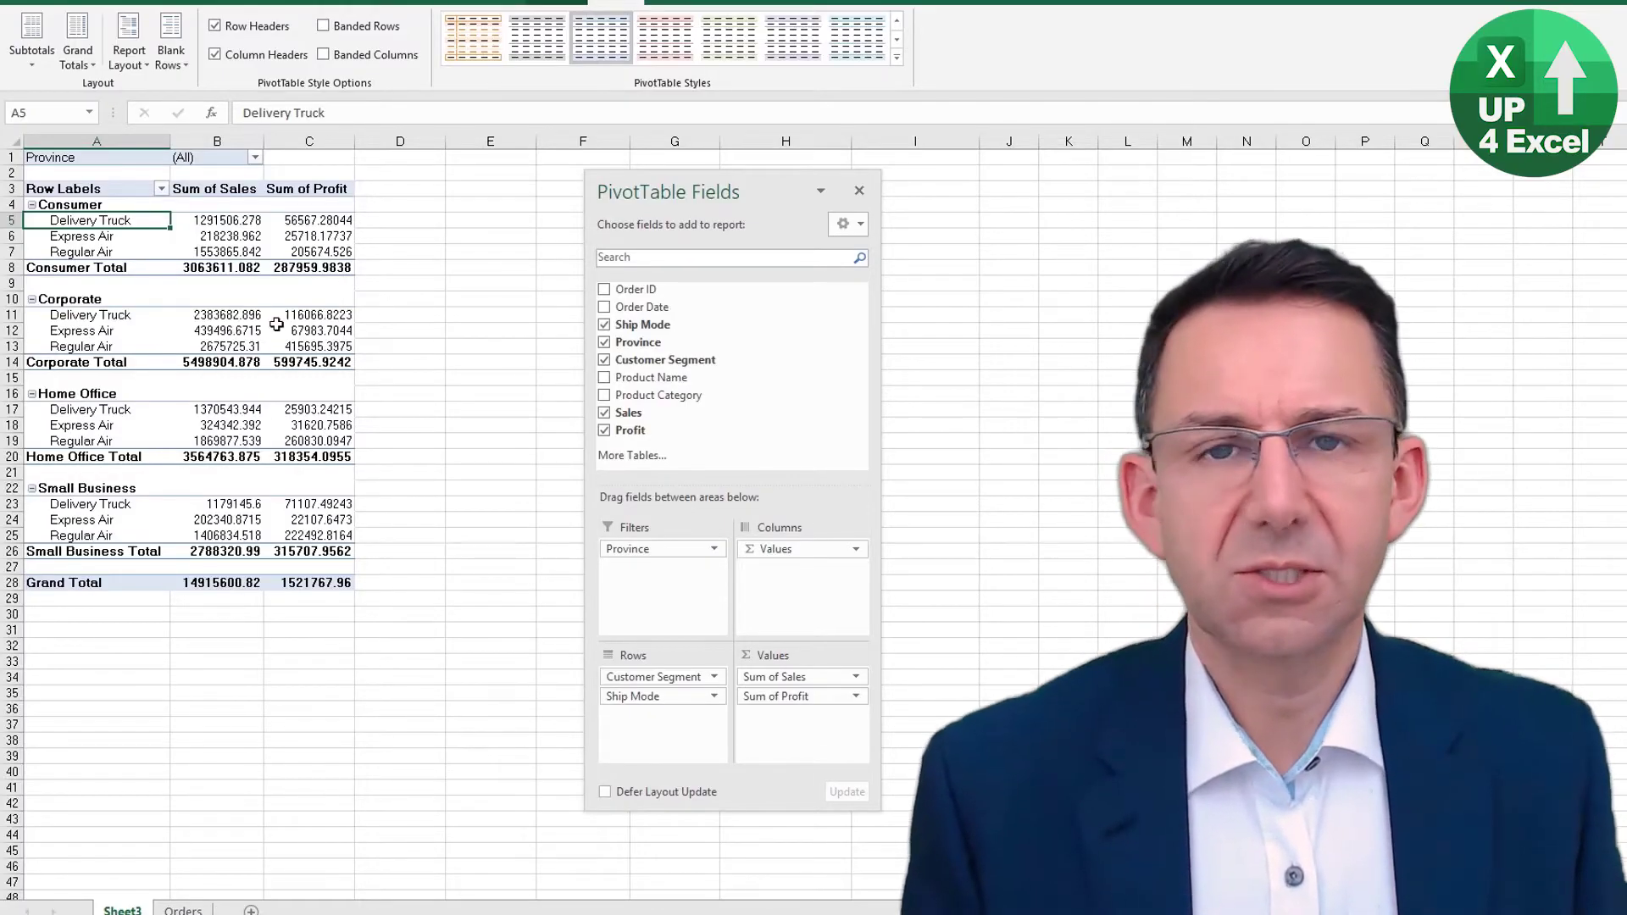
{"action": "mouse_move", "coordinate": [292, 327]}
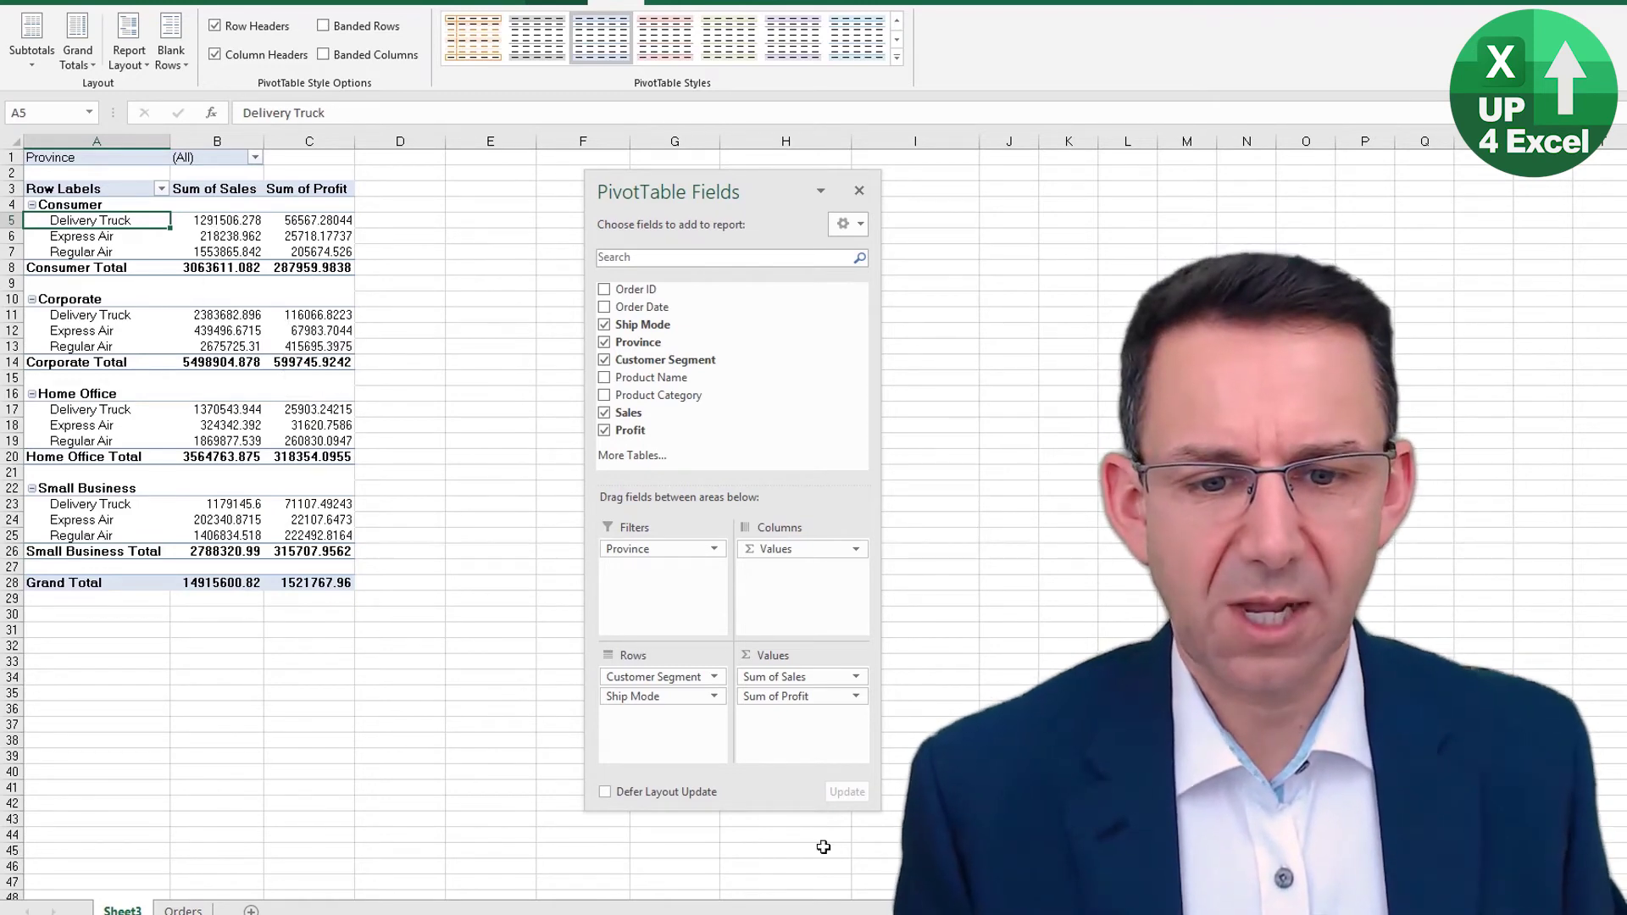
- Format Sum of Sales as Number with 0 decimals and a 1000 separator
{"action": "right_click", "coordinate": [225, 235]}
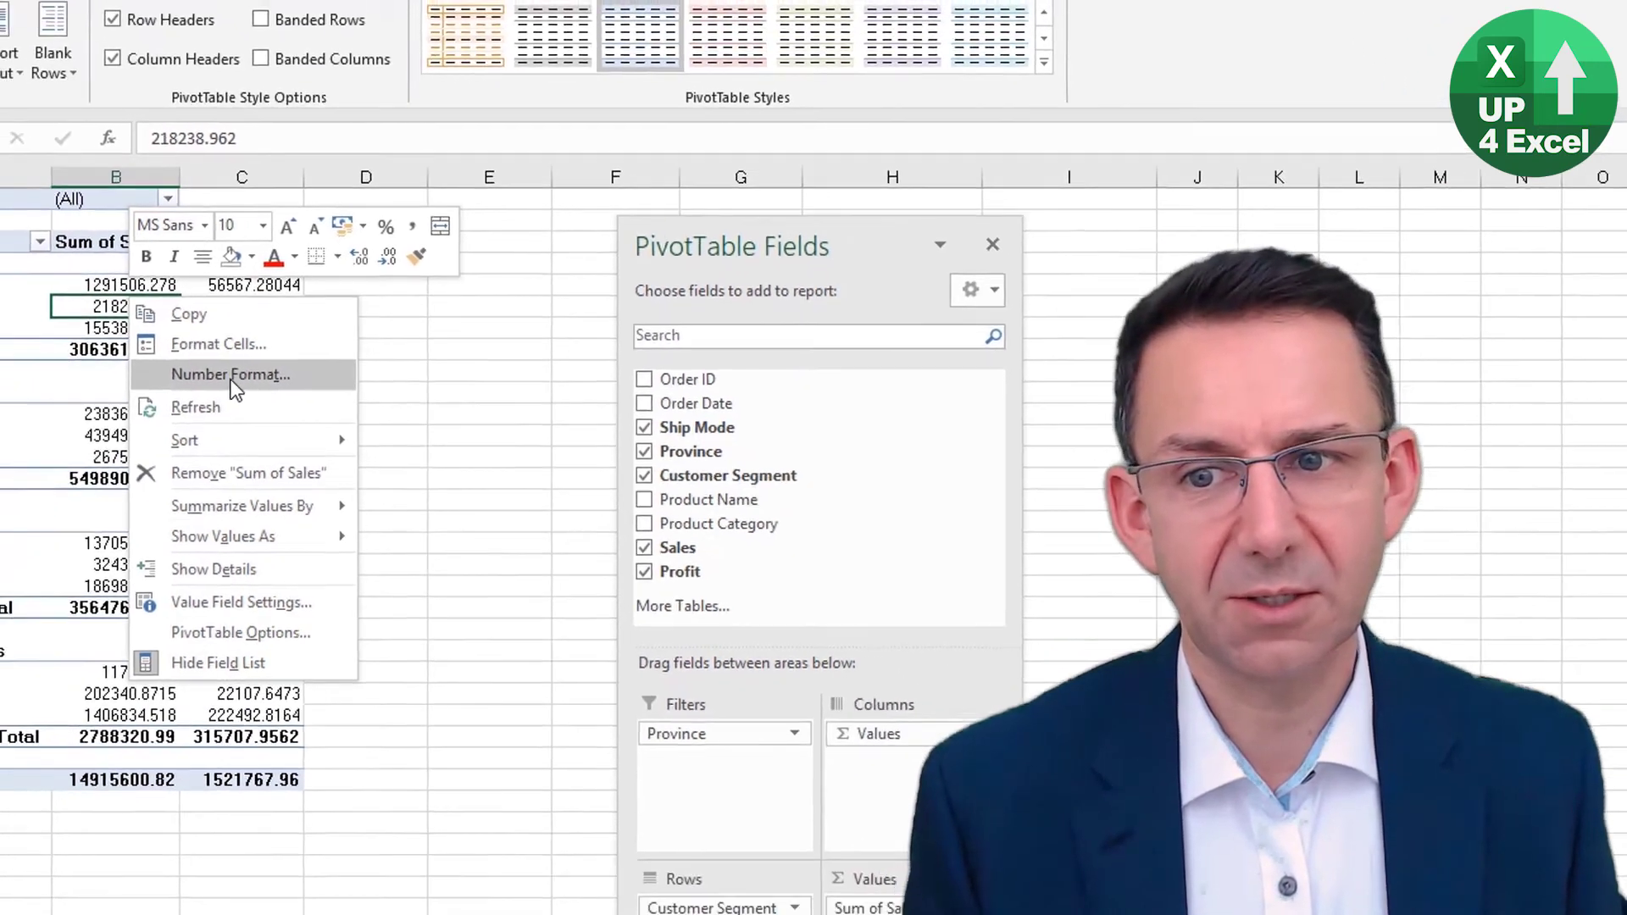
{"action": "left_click", "coordinate": [216, 398]}
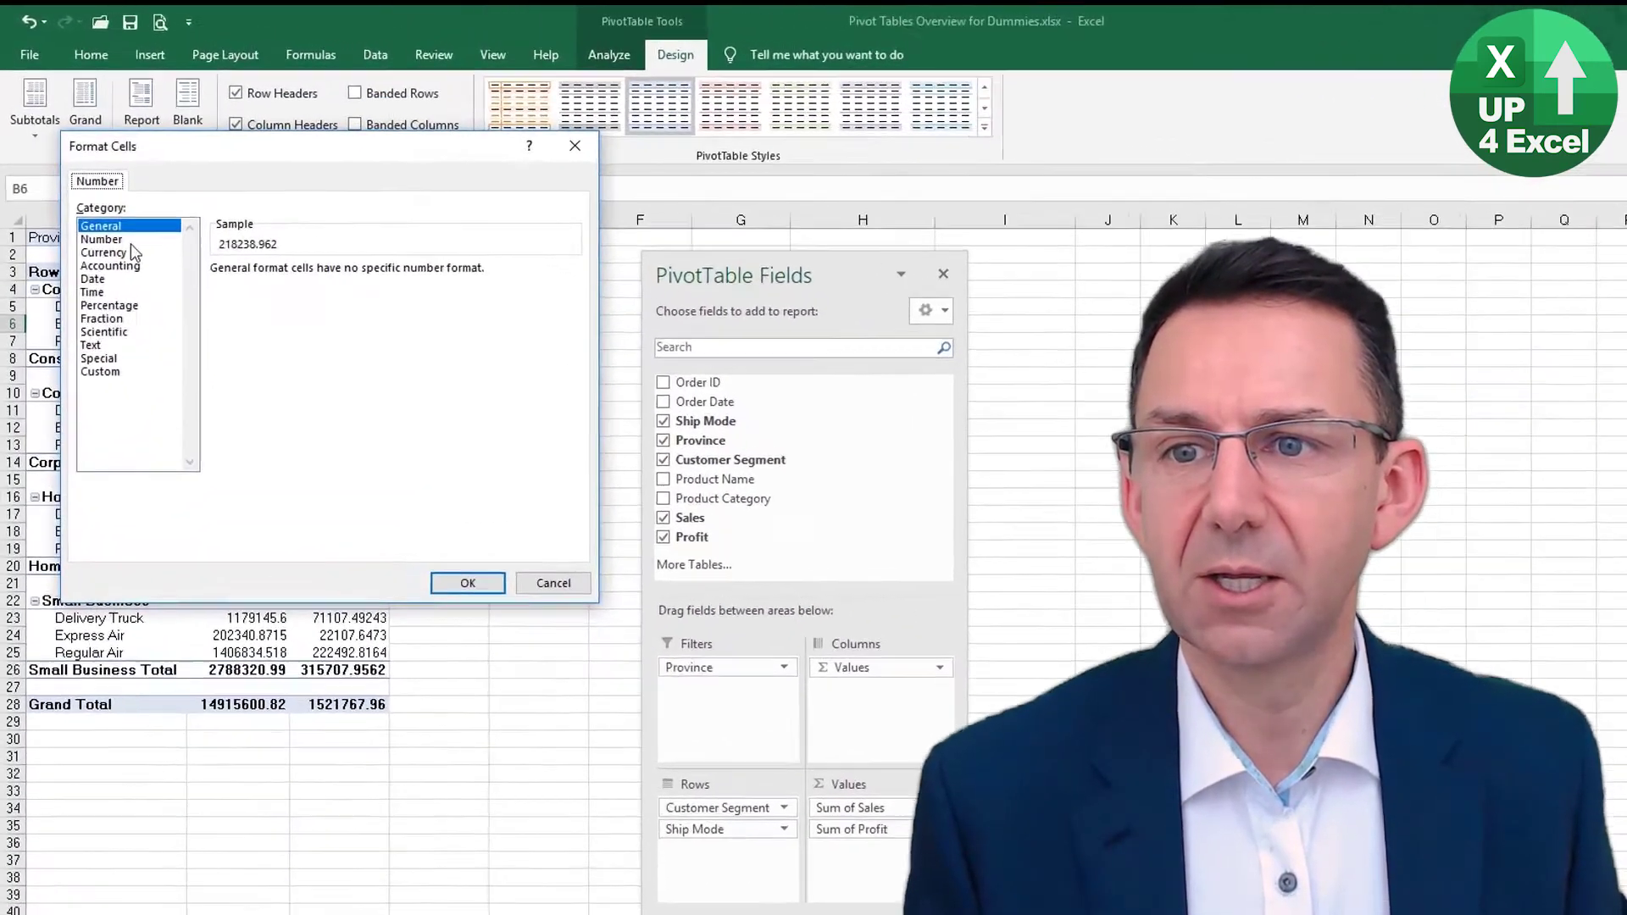
{"action": "left_click", "coordinate": [84, 199]}
{"action": "left_click", "coordinate": [289, 228]}
{"action": "left_click", "coordinate": [436, 343]}
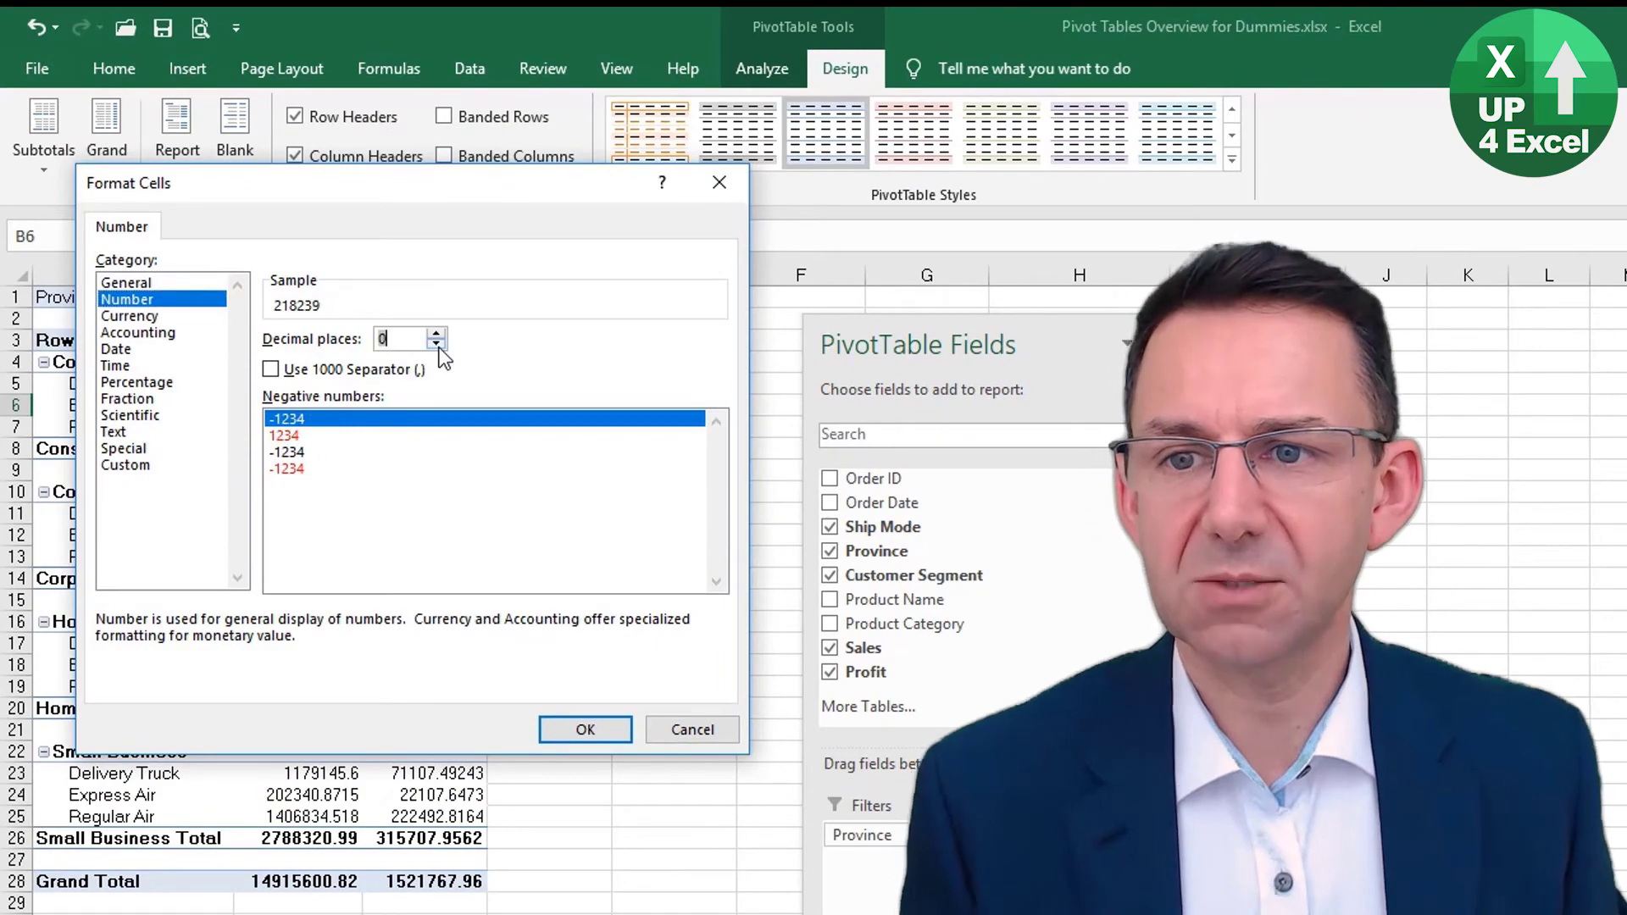
{"action": "left_click", "coordinate": [270, 369]}
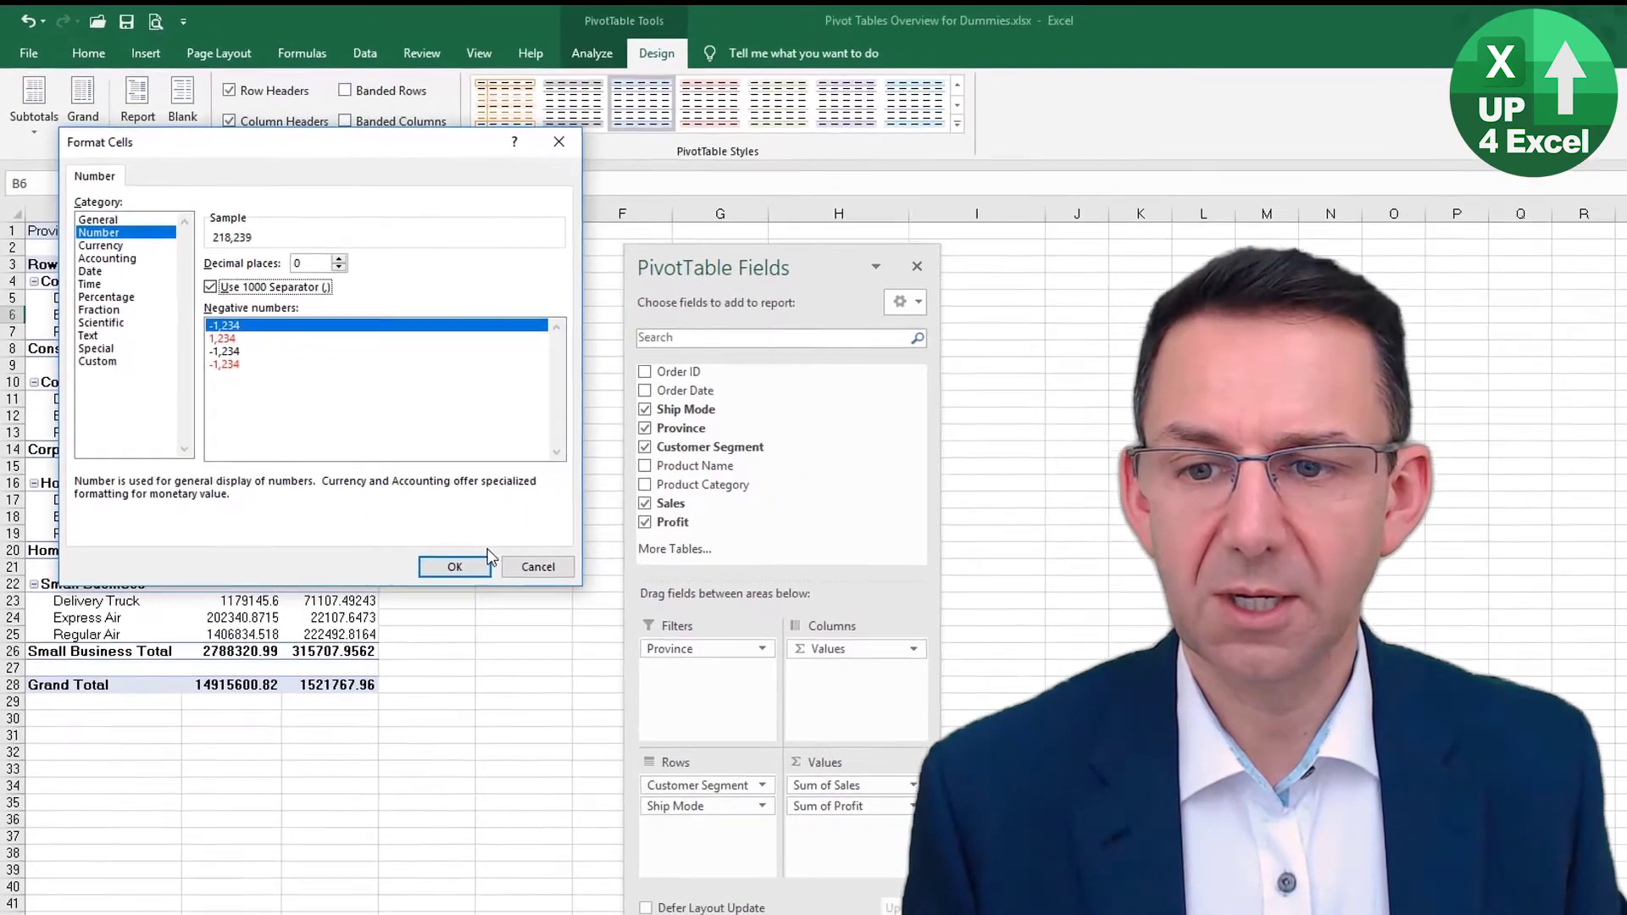
{"action": "left_click", "coordinate": [552, 688]}
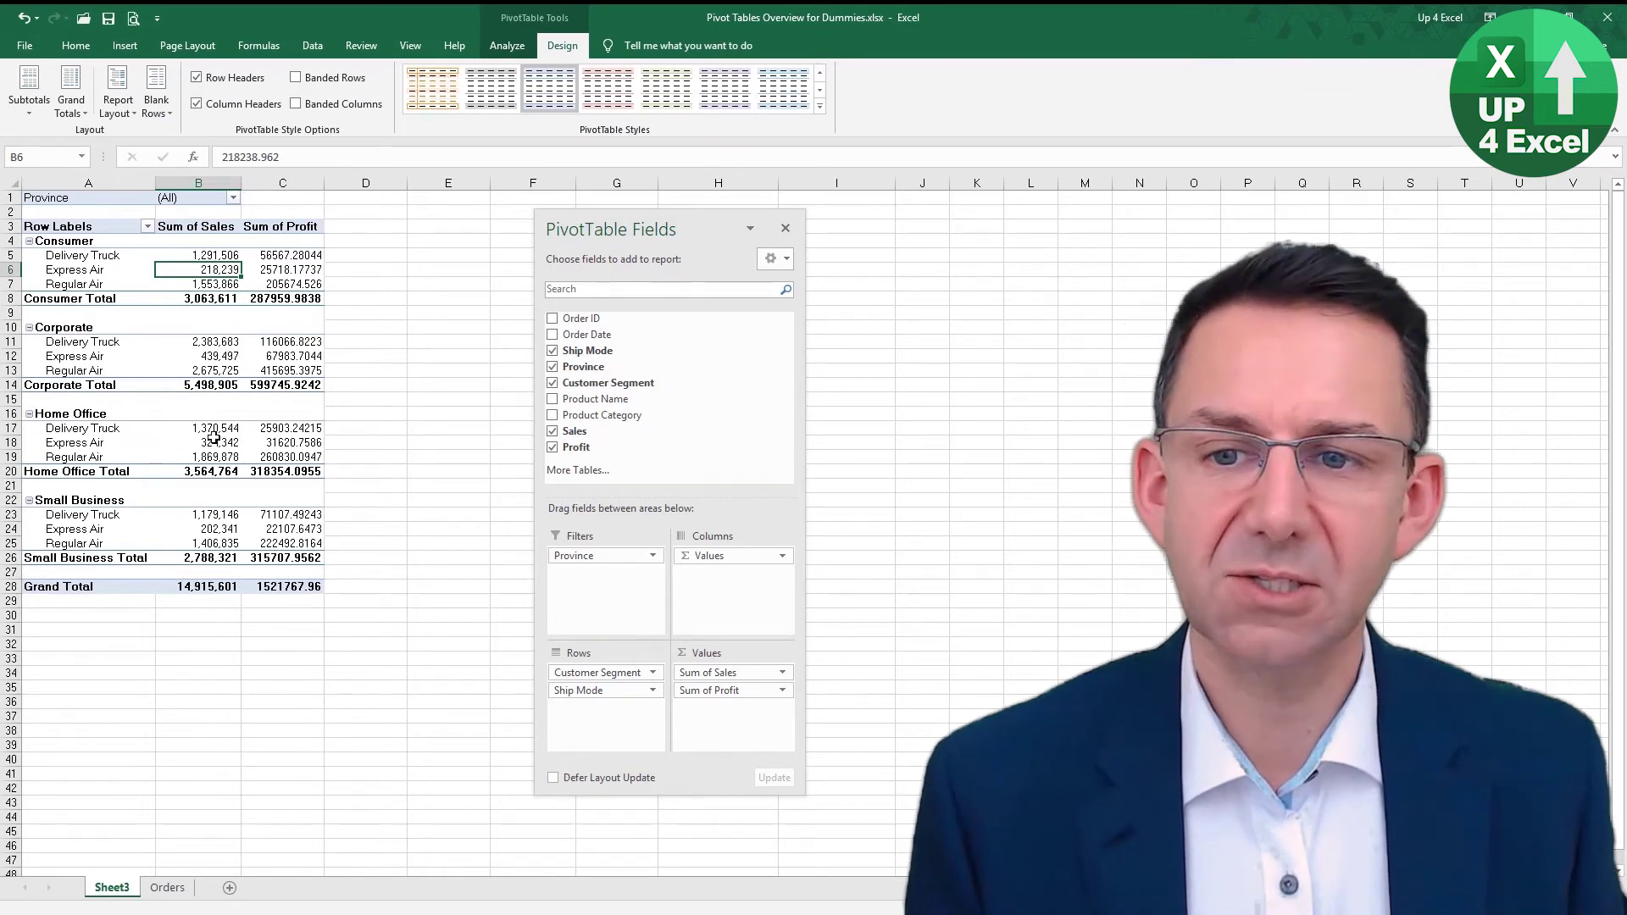
{"action": "mouse_move", "coordinate": [304, 283]}
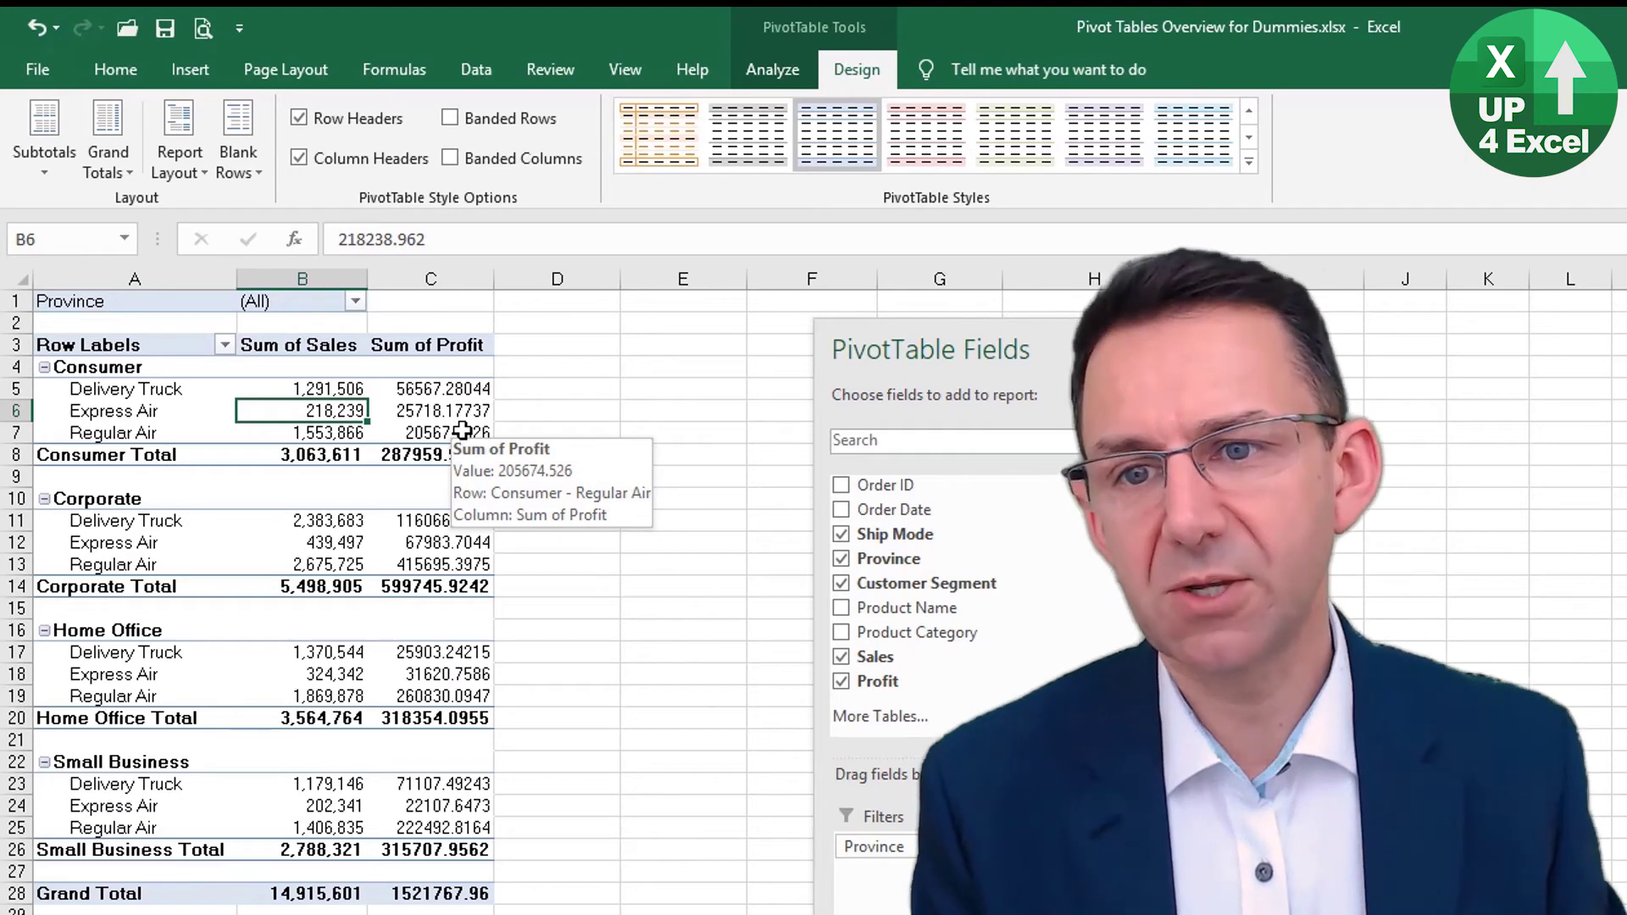
- Format Sum of Profit as Number with 0 decimals and a 1000 separator
{"action": "right_click", "coordinate": [460, 429]}
{"action": "left_click", "coordinate": [542, 503]}
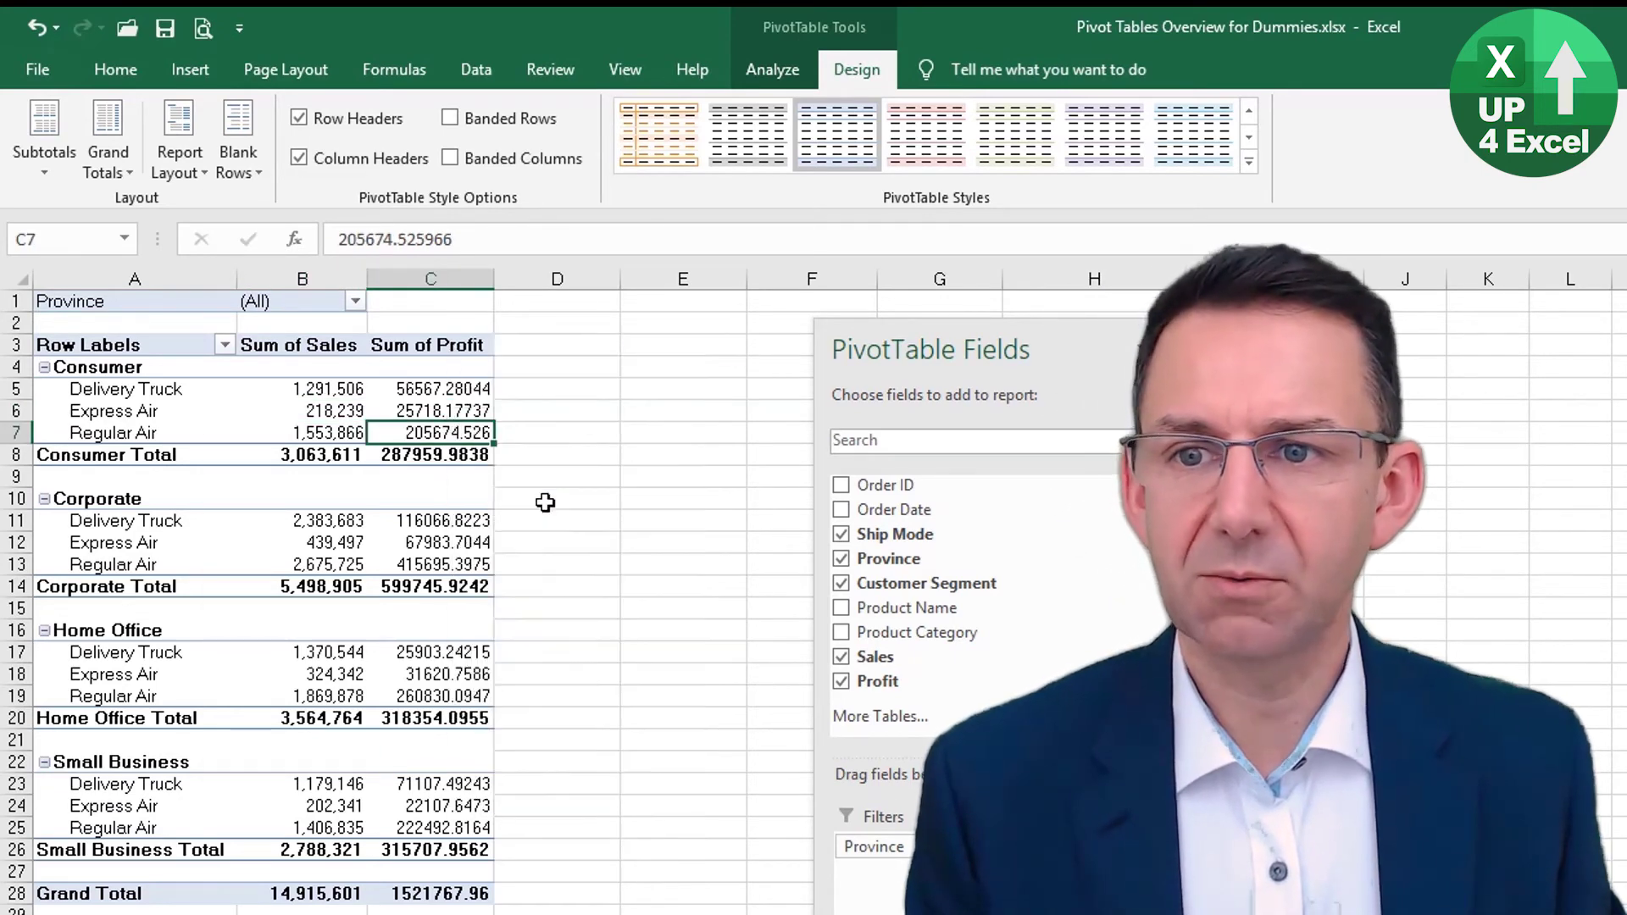
{"action": "left_click", "coordinate": [261, 318]}
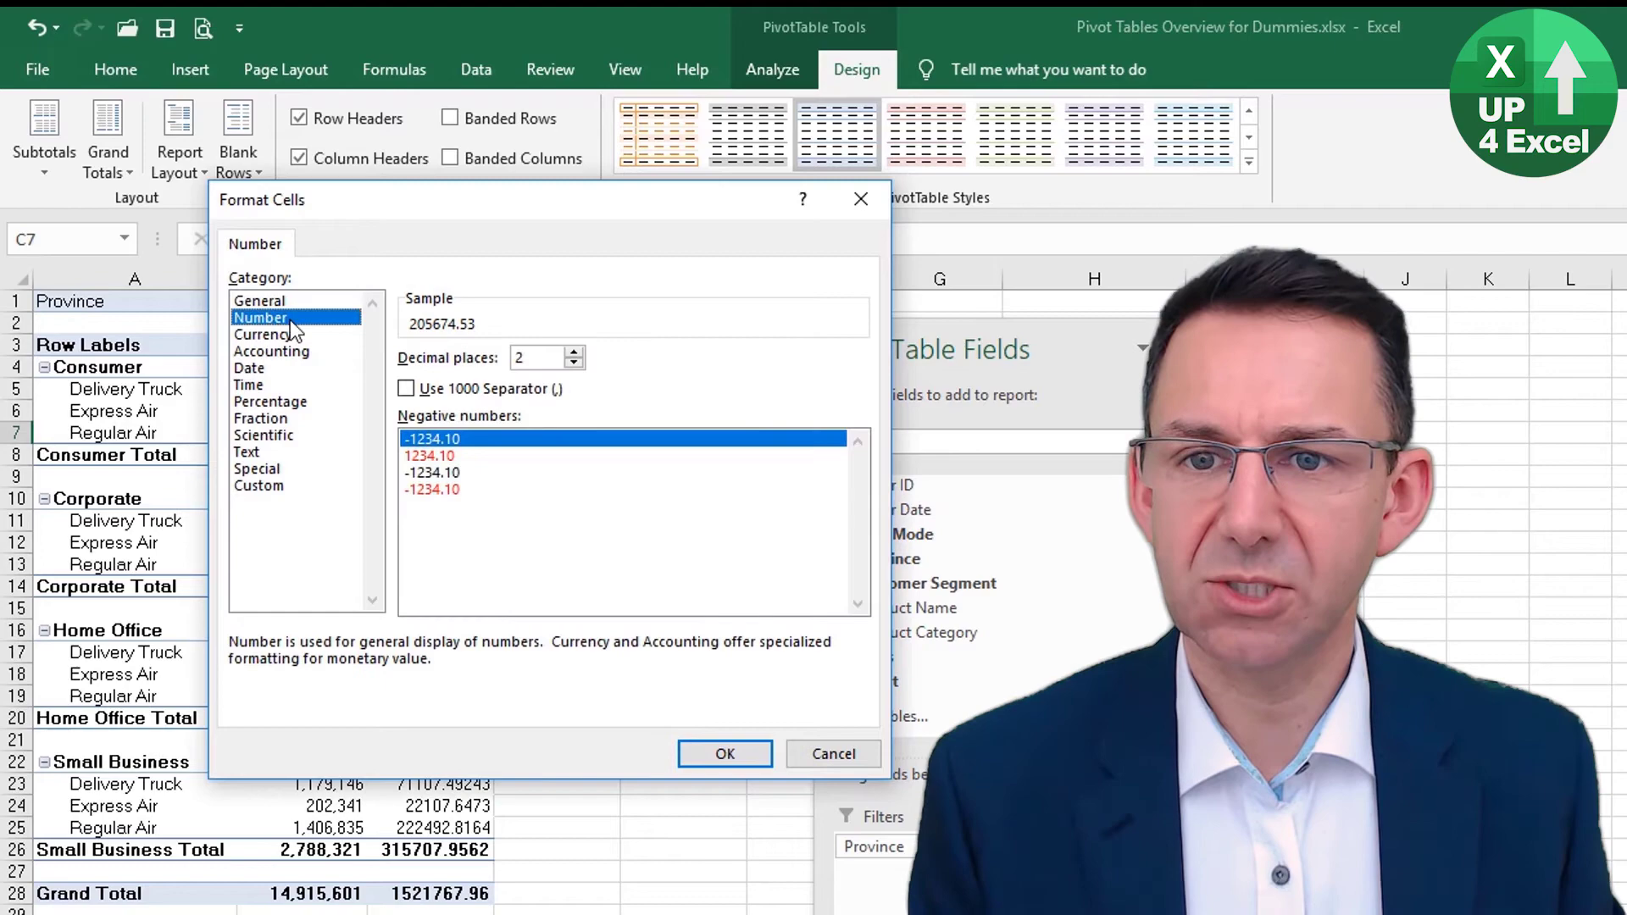
{"action": "left_click", "coordinate": [574, 363]}
{"action": "left_click", "coordinate": [574, 363]}
{"action": "left_click", "coordinate": [475, 393]}
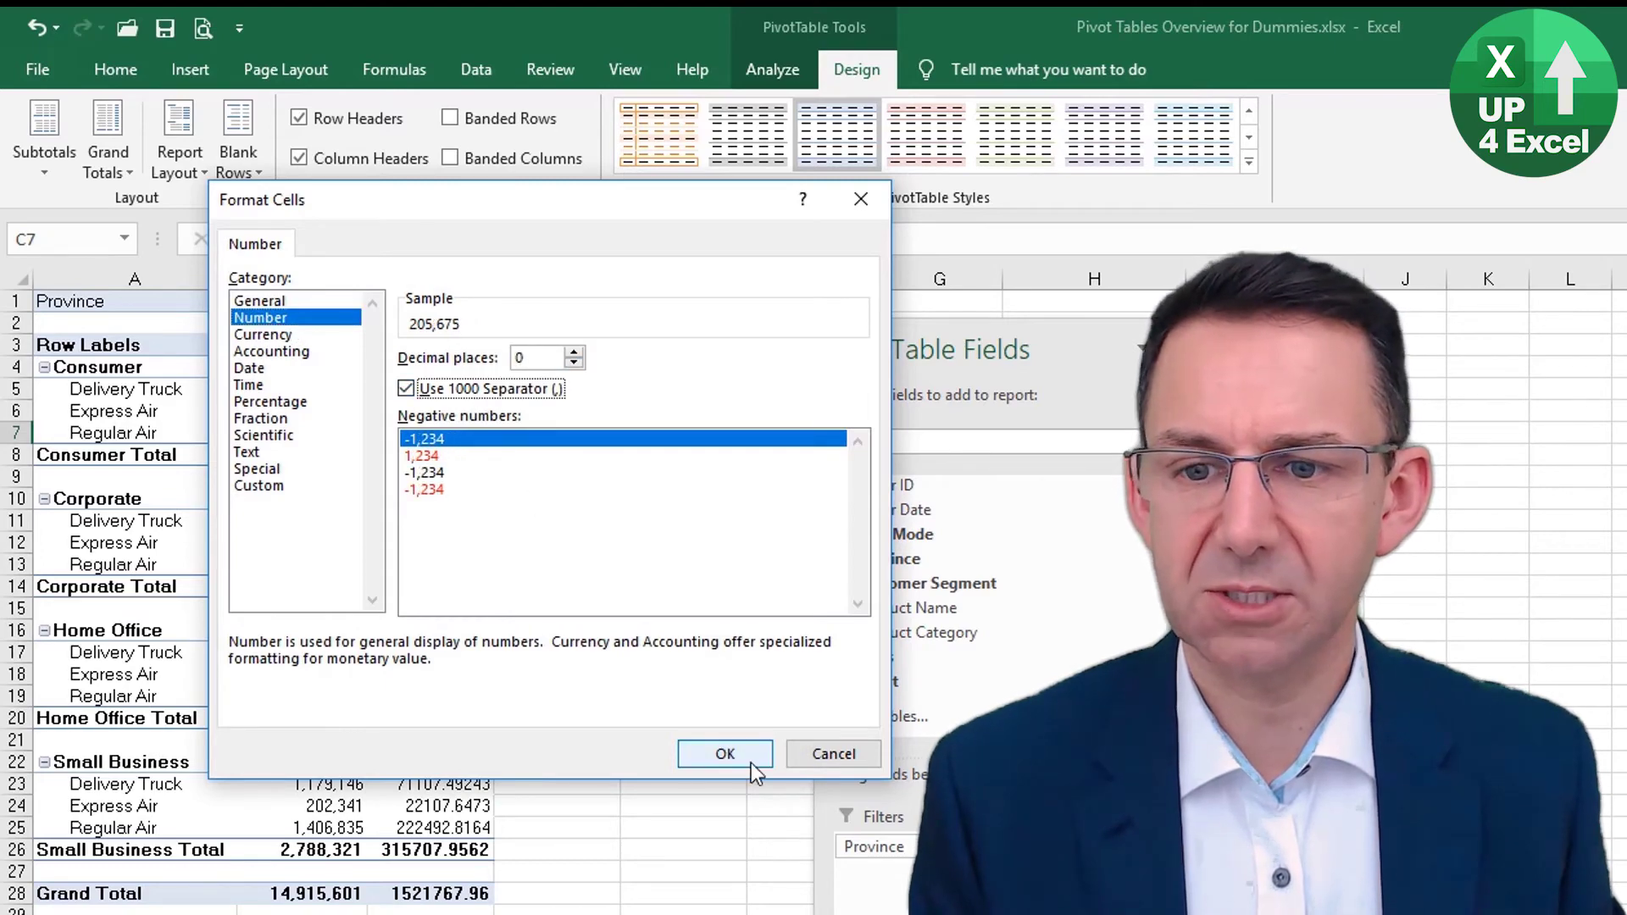
{"action": "left_click", "coordinate": [724, 754]}
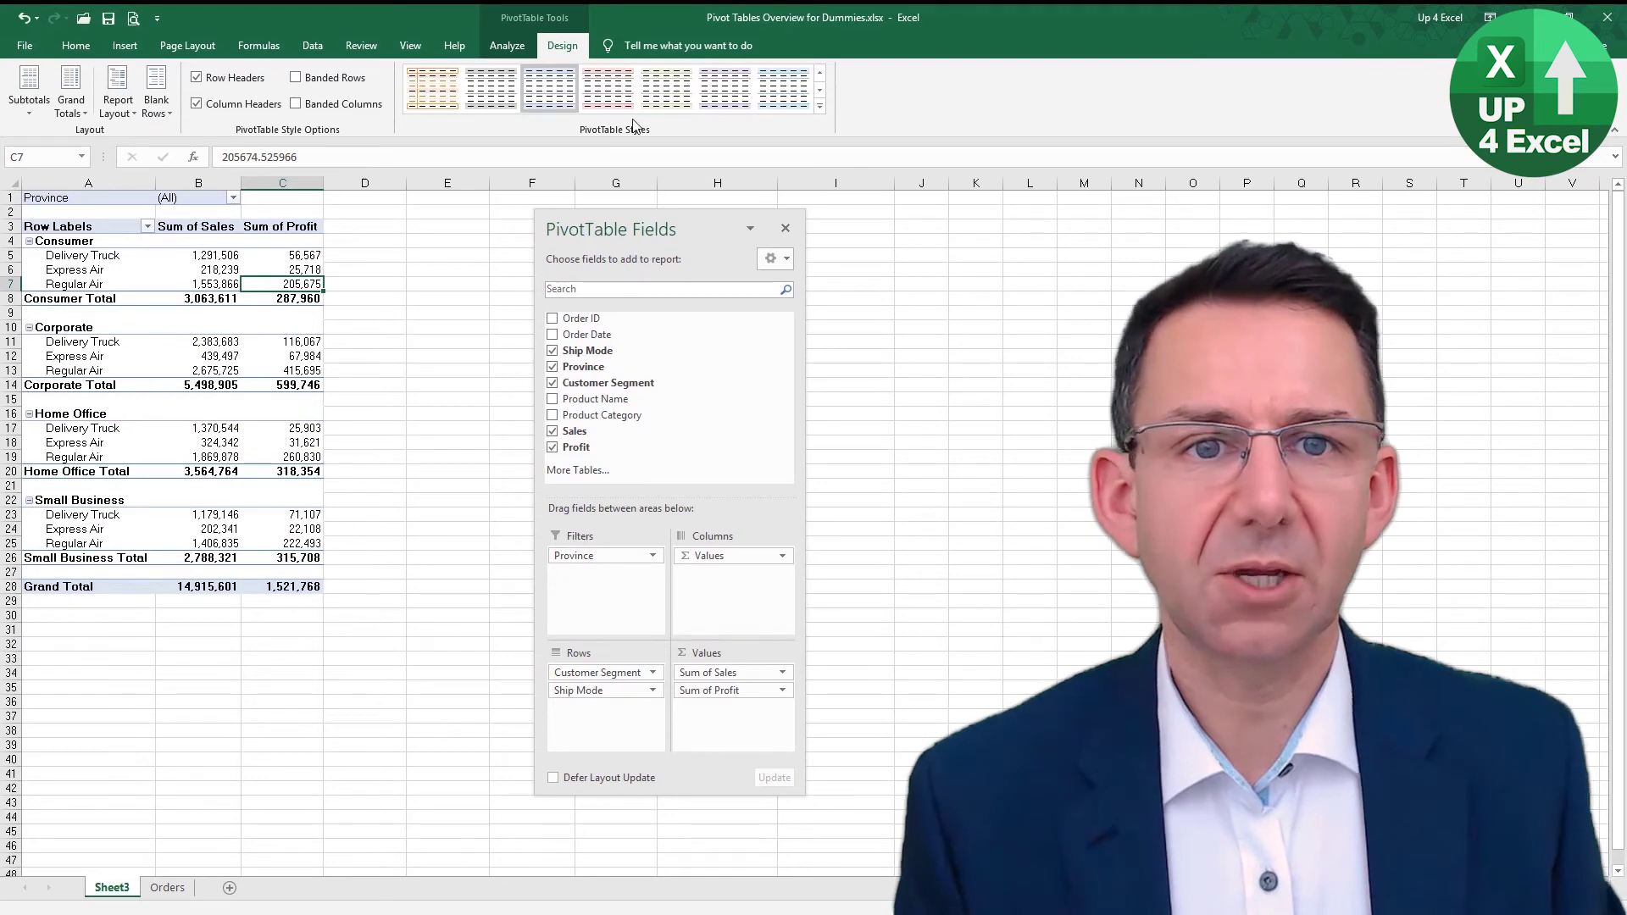
- Apply Light Blue Pivot Style Medium 2 and bold the header row A3:C3
{"action": "left_click", "coordinate": [819, 106]}
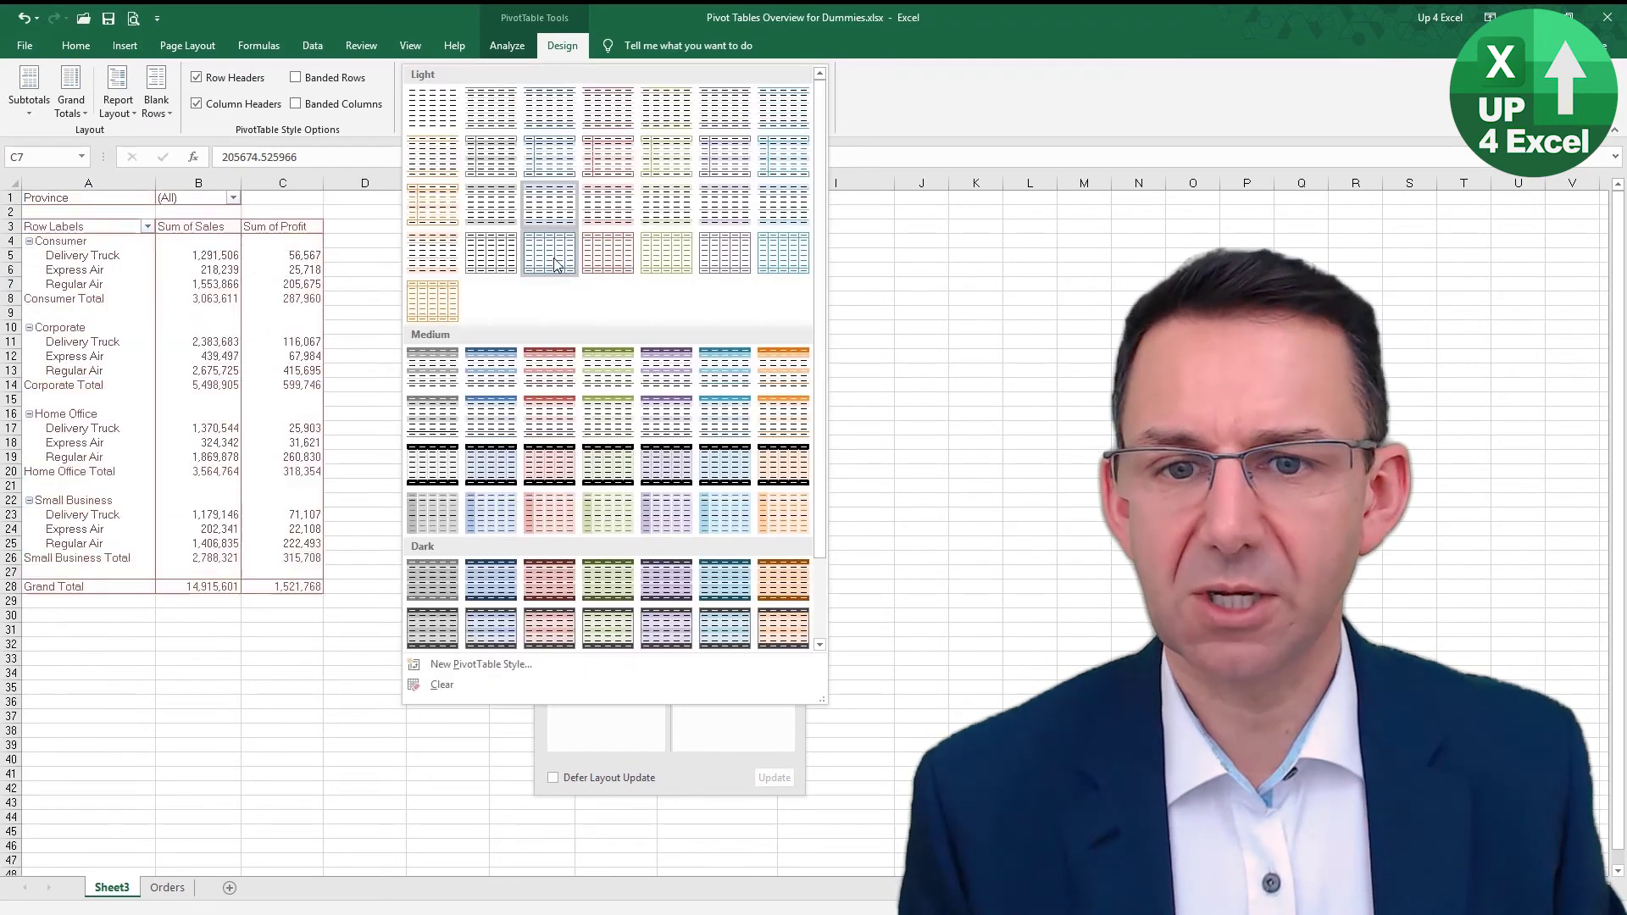
{"action": "left_click", "coordinate": [493, 378]}
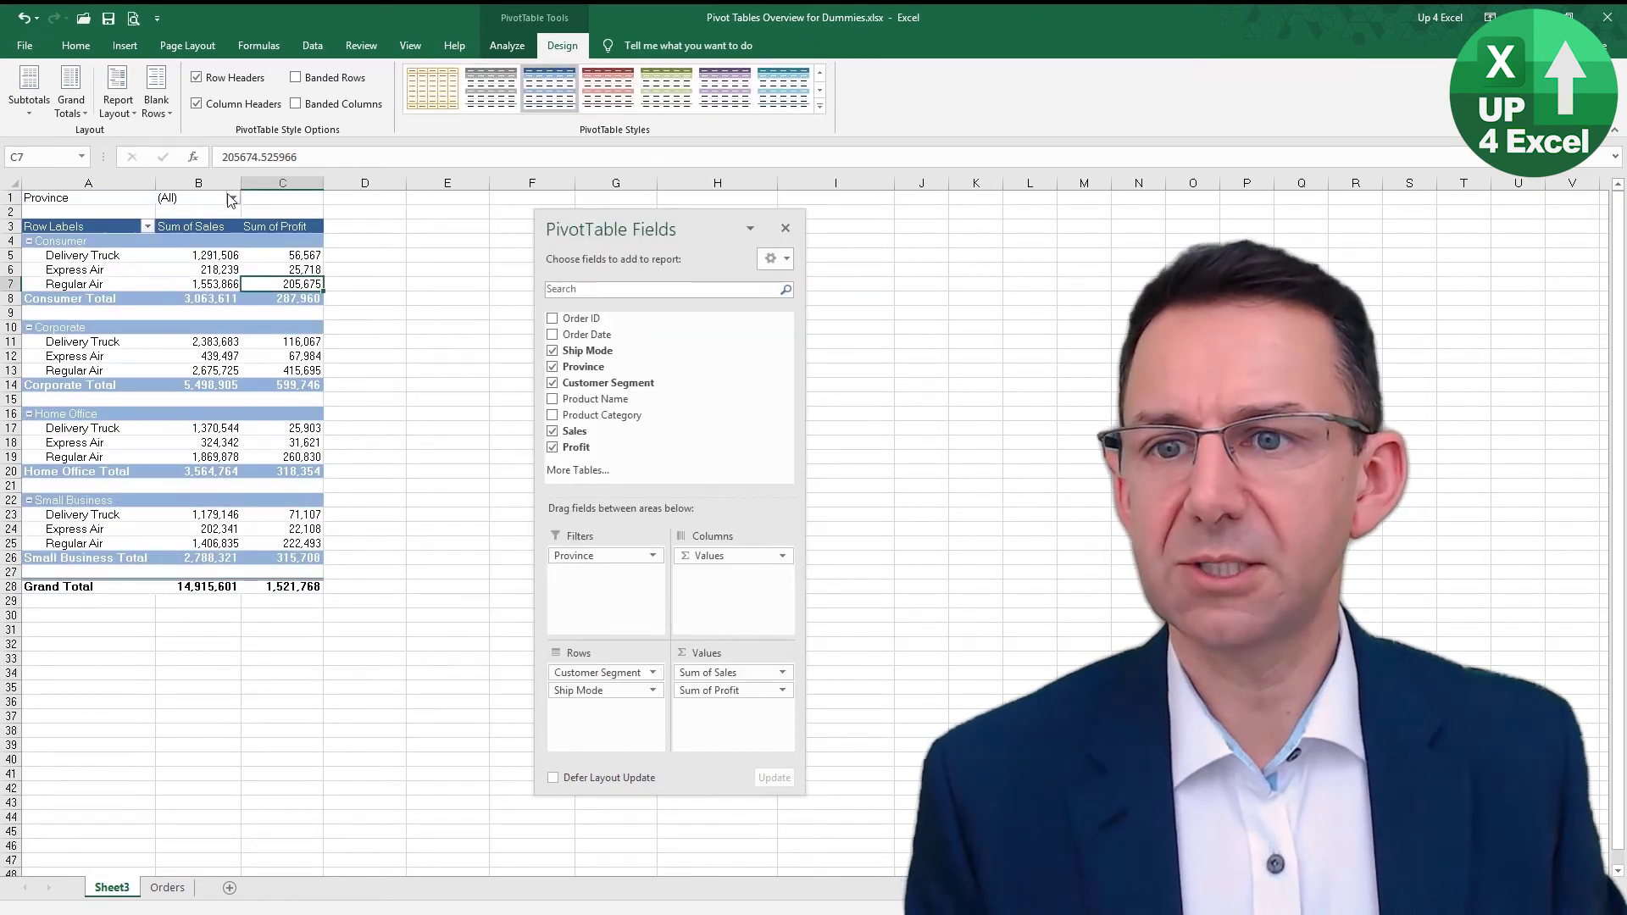
{"action": "left_click_drag", "start_coordinate": [71, 227], "coordinate": [264, 227]}
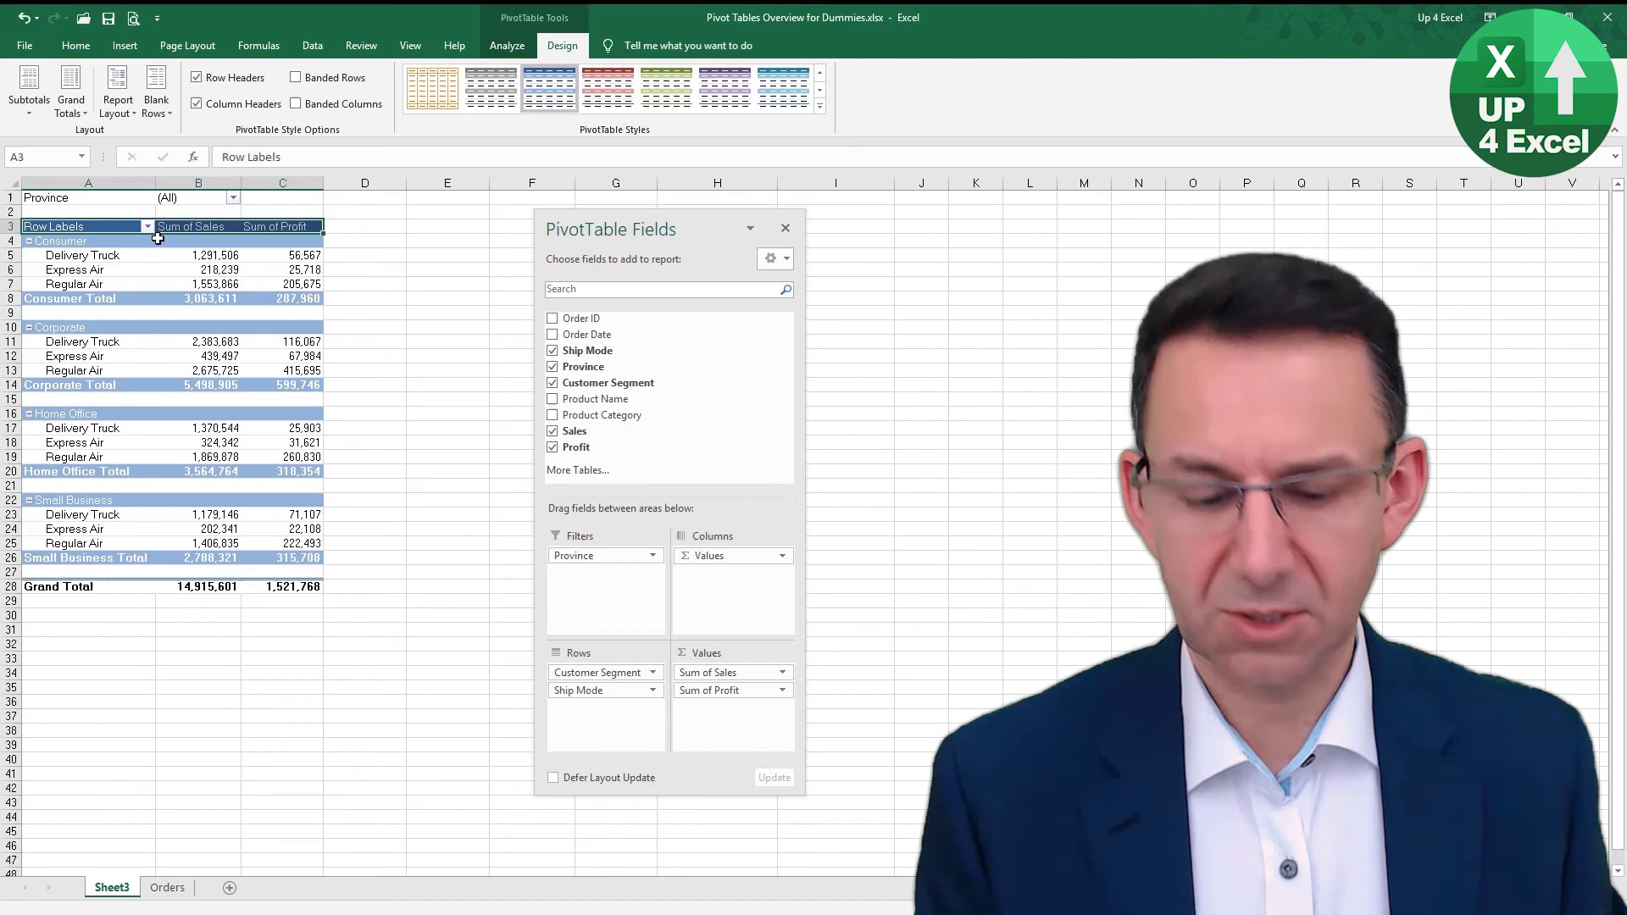
{"action": "key", "text": "ctrl+b"}
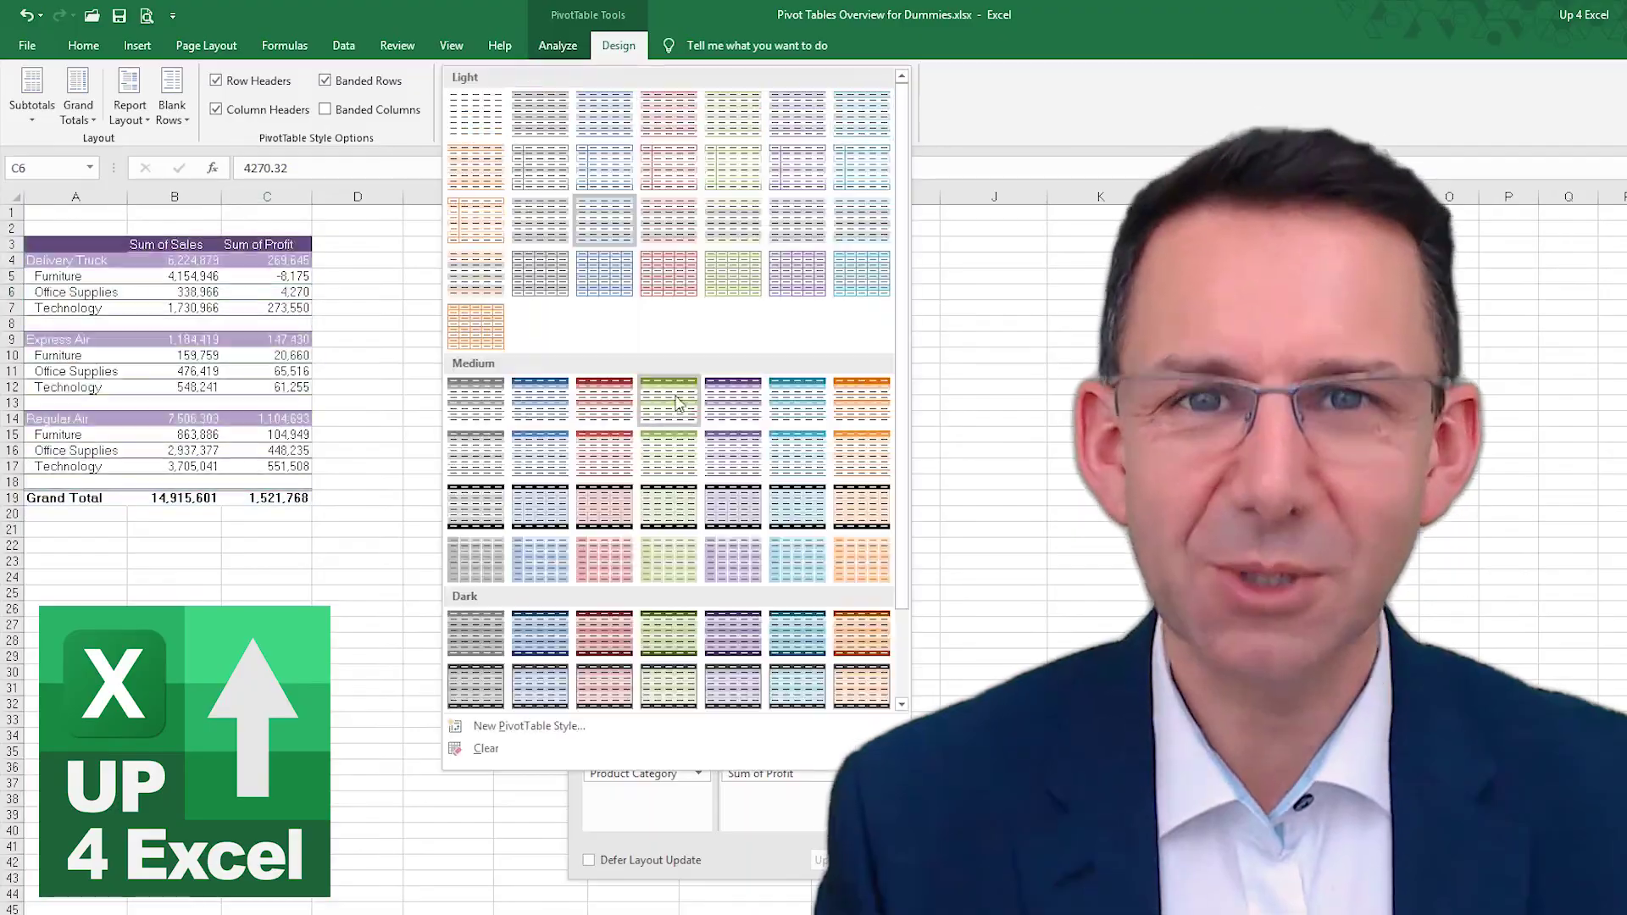
- Rename the value headers to Sales Total and Profit Total
{"action": "left_click", "coordinate": [173, 244]}
{"action": "type", "text": "Sales Total"}
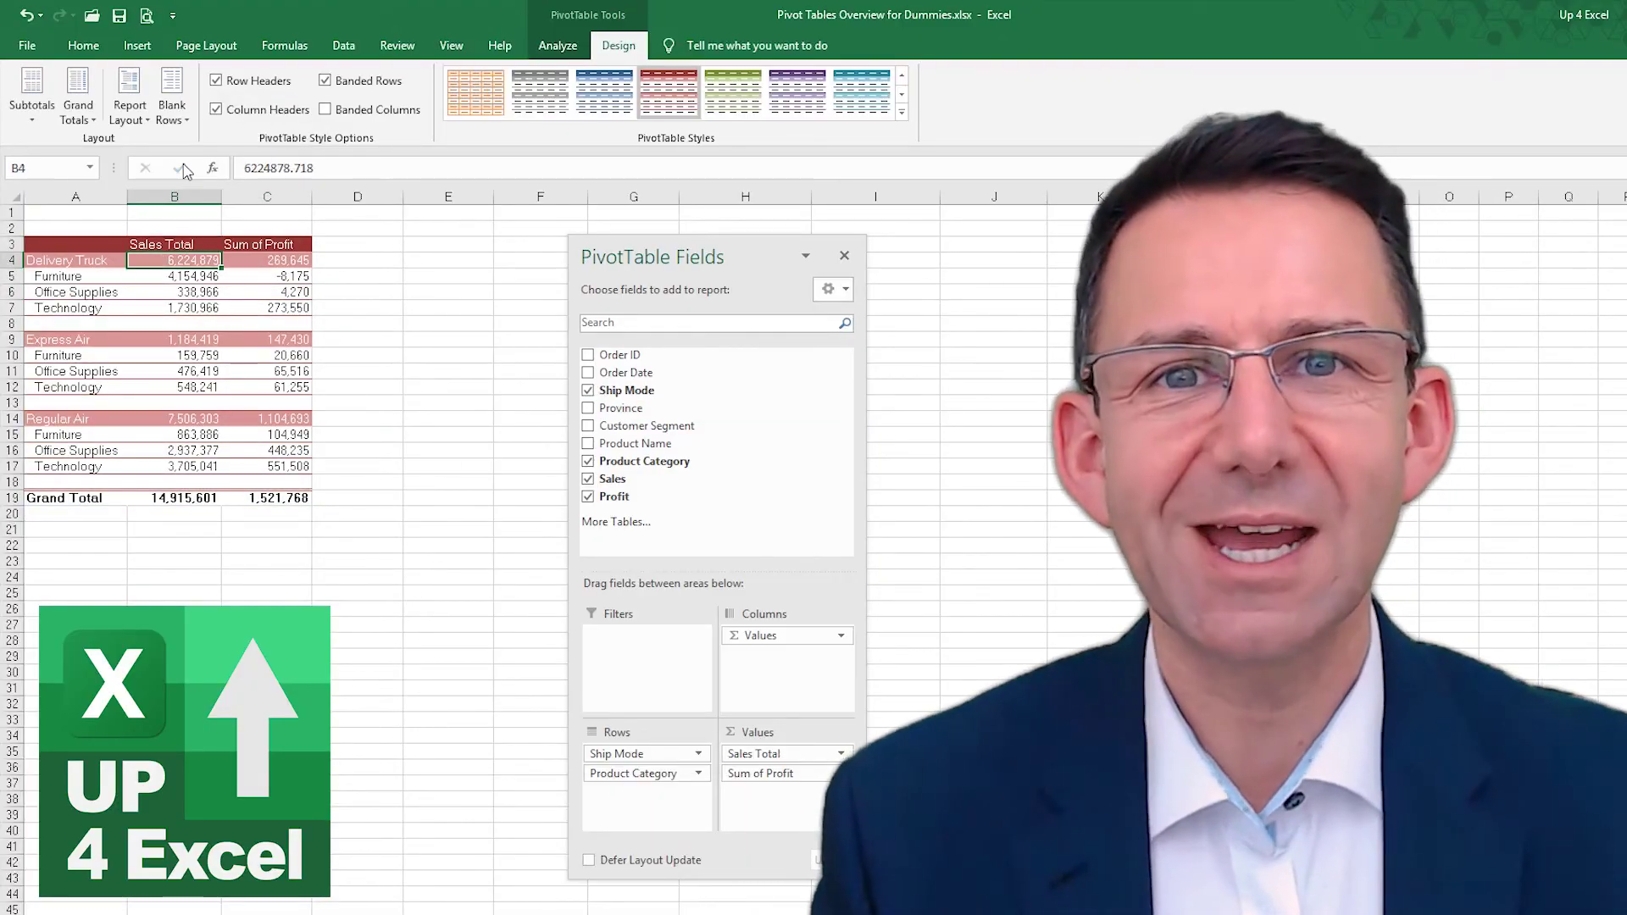
{"action": "key", "text": "Tab"}
{"action": "type", "text": "Profit Total"}
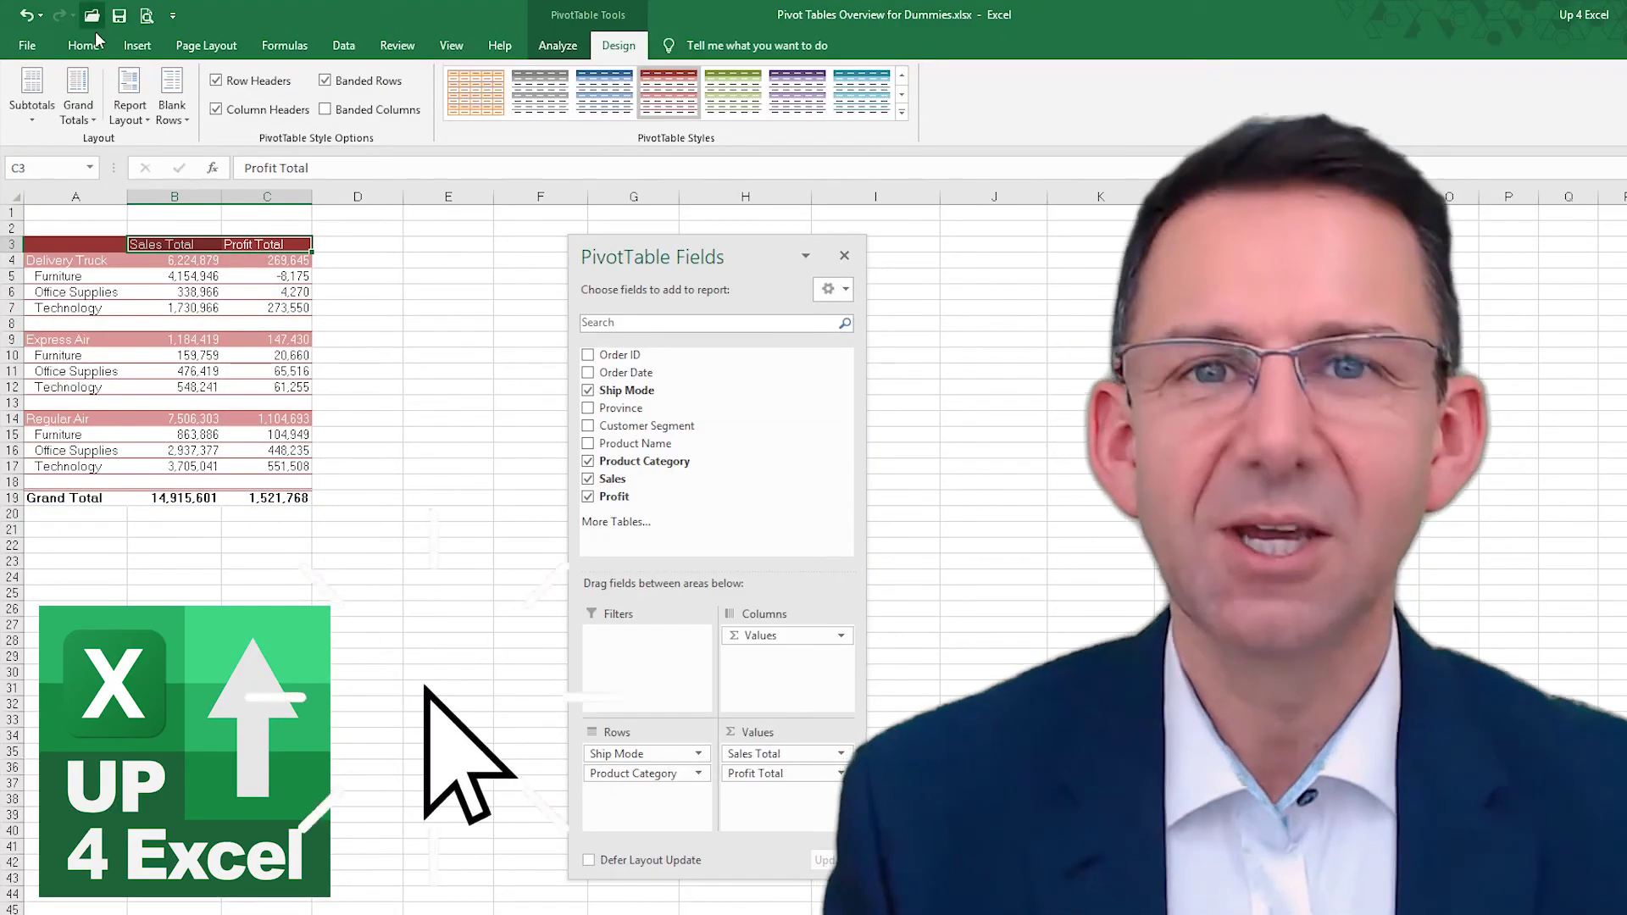
{"action": "left_click", "coordinate": [83, 45]}
- Show all subtotals at the bottom of each ship mode group
{"action": "left_click", "coordinate": [76, 339]}
{"action": "left_click", "coordinate": [91, 410]}
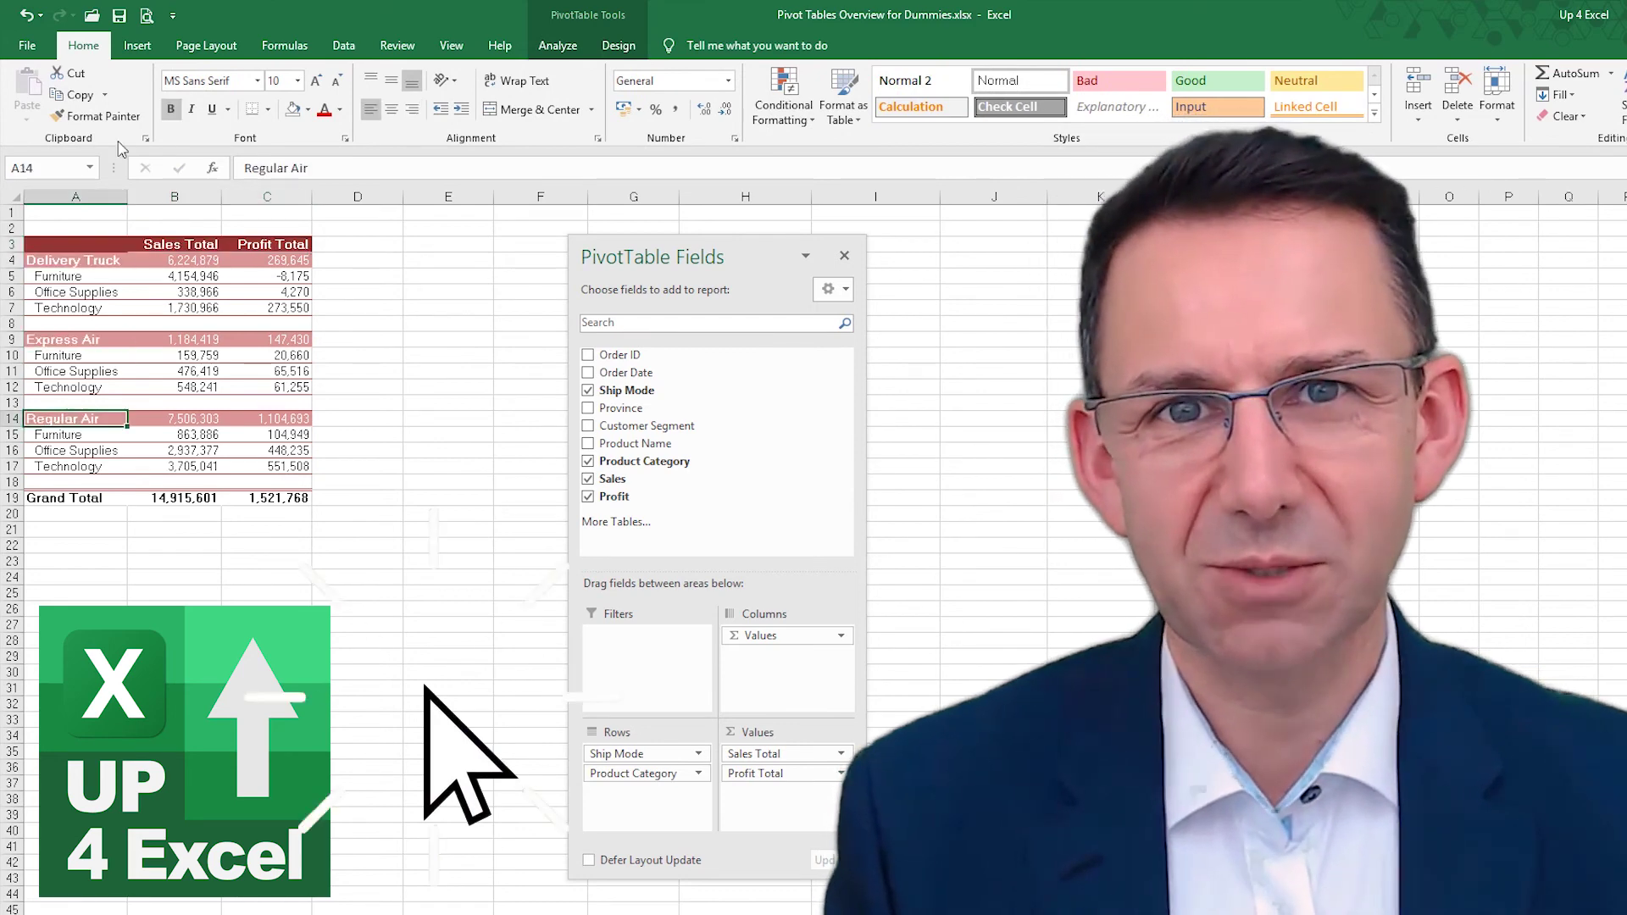
{"action": "left_click", "coordinate": [618, 45]}
{"action": "left_click", "coordinate": [31, 95]}
{"action": "left_click", "coordinate": [131, 188]}
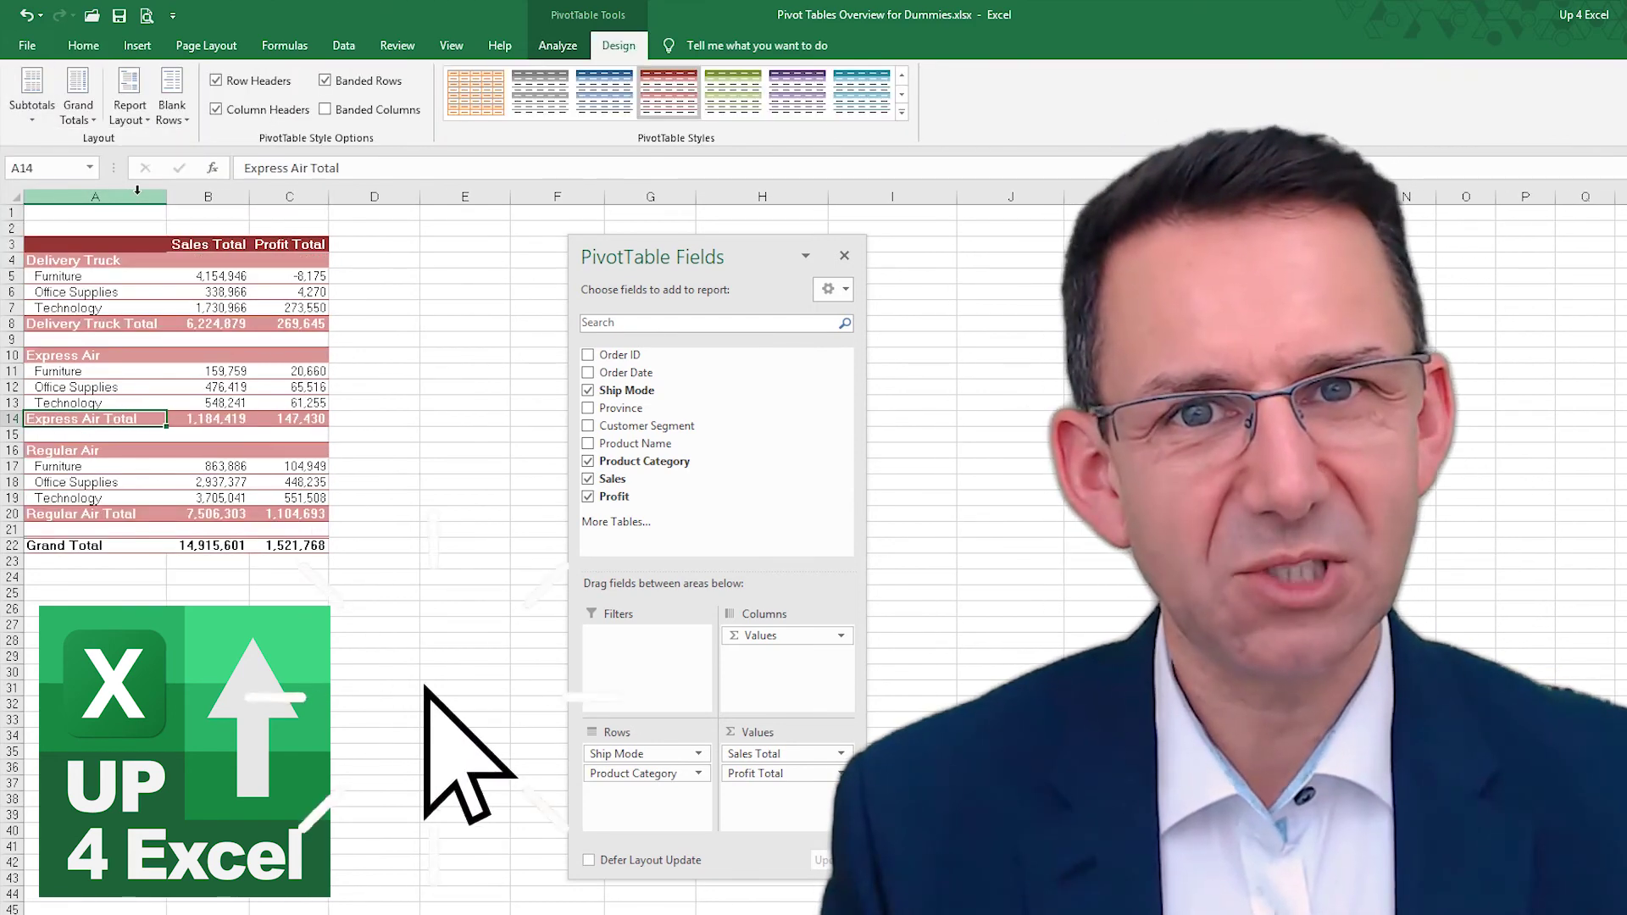
- Inspect the Office Supplies move options without changes, then bring up the Sales Total options
{"action": "right_click", "coordinate": [134, 290]}
{"action": "mouse_move", "coordinate": [254, 511]}
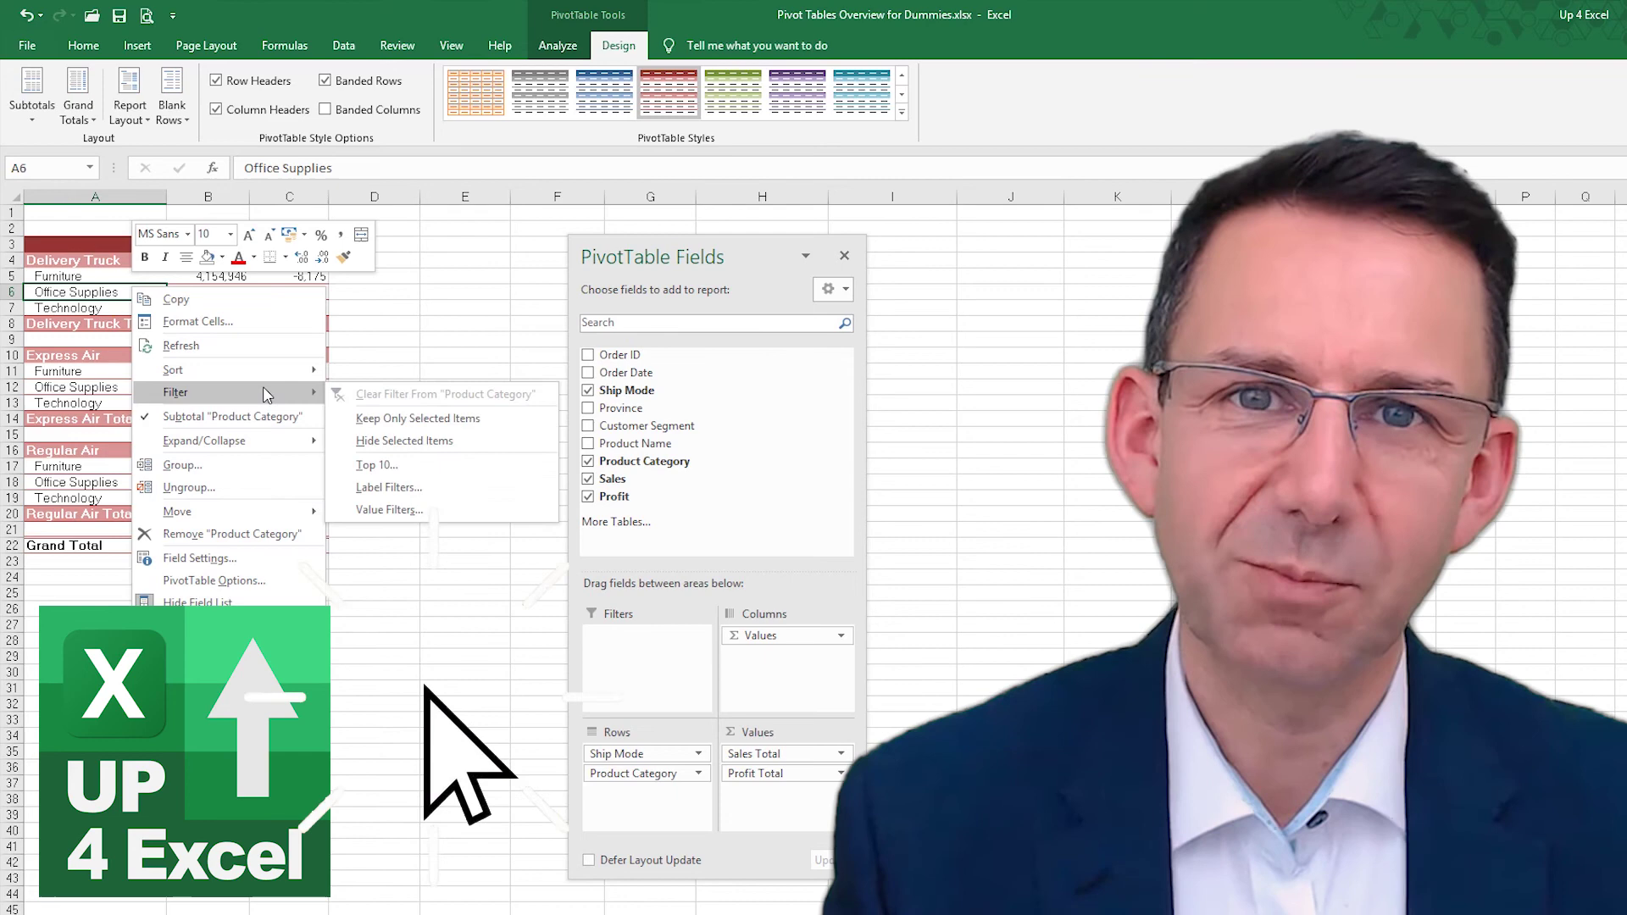
{"action": "left_click", "coordinate": [389, 509]}
{"action": "key", "text": "Escape"}
{"action": "right_click", "coordinate": [197, 292]}
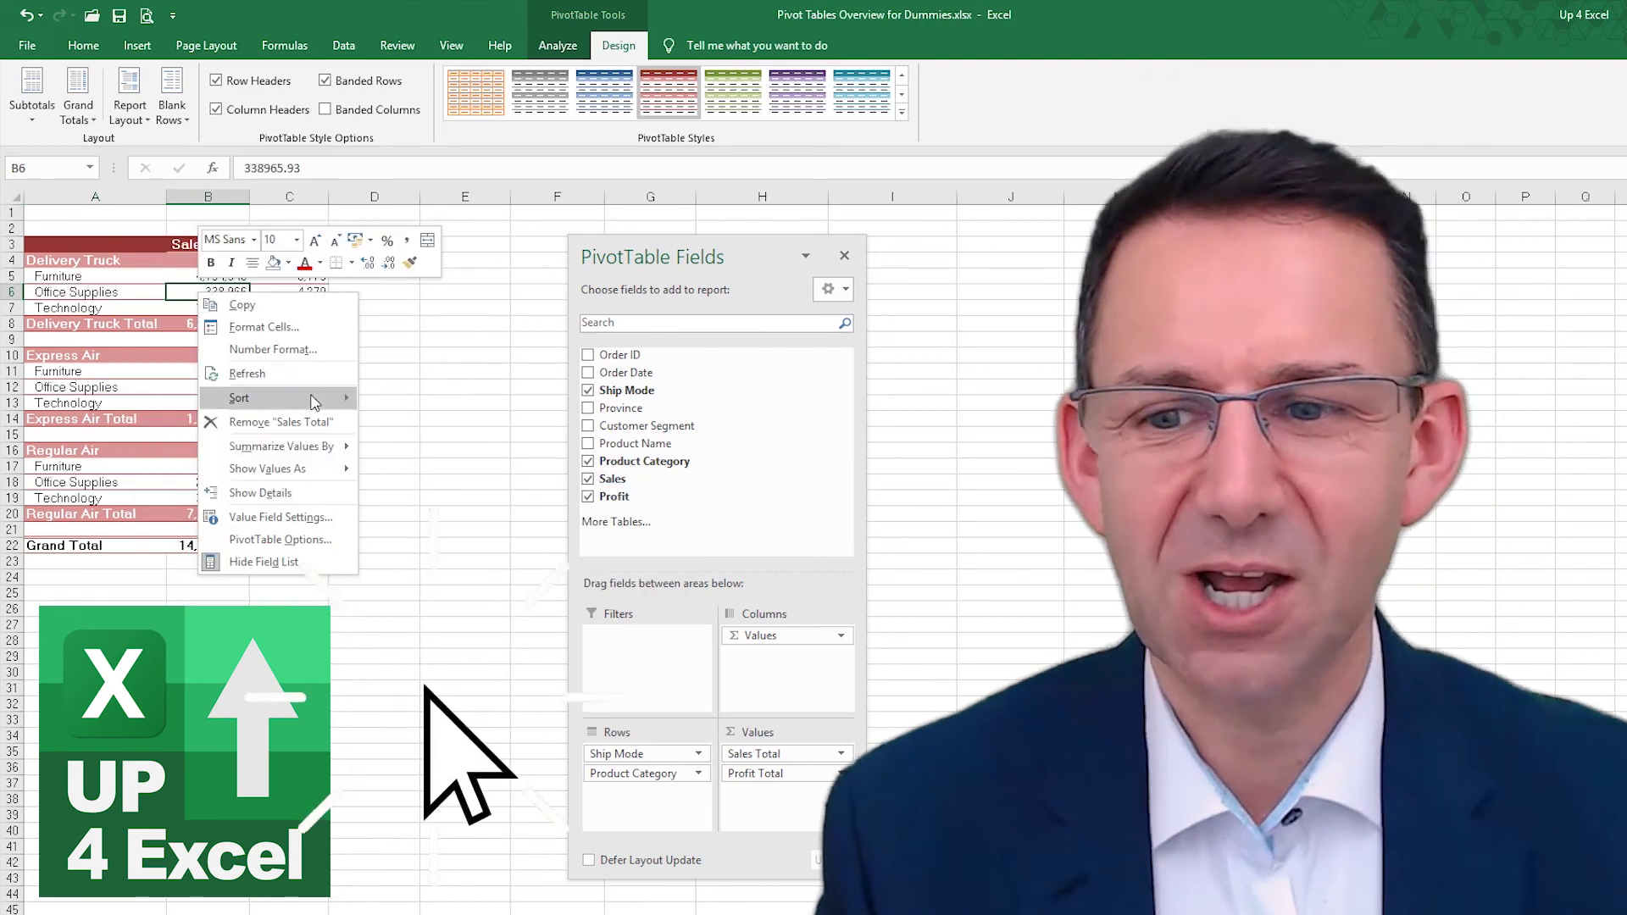